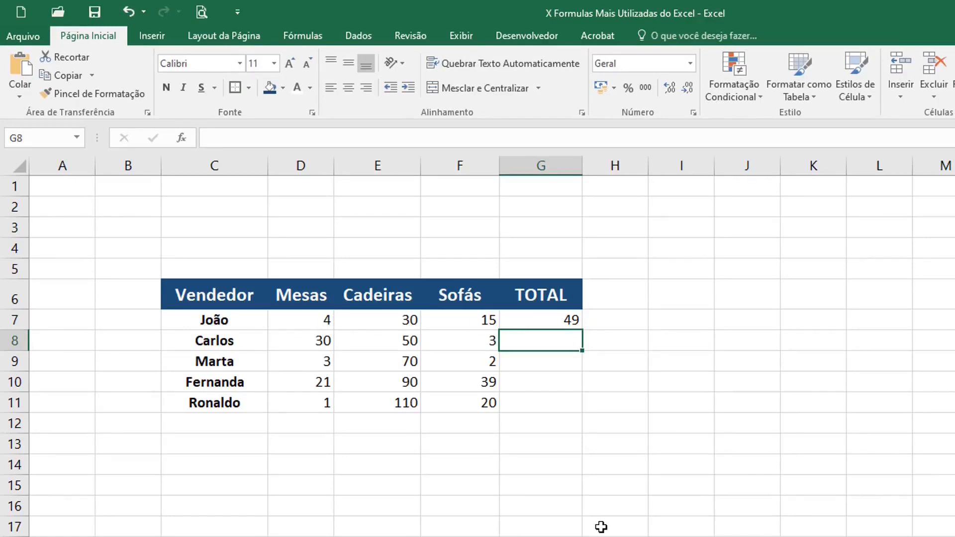
- Enter the formula =SOMA(D8+E8+F8) in TOTAL cell G8 to add the second seller's tables, chairs and sofas
{"action": "type", "text": "=SOMA"}
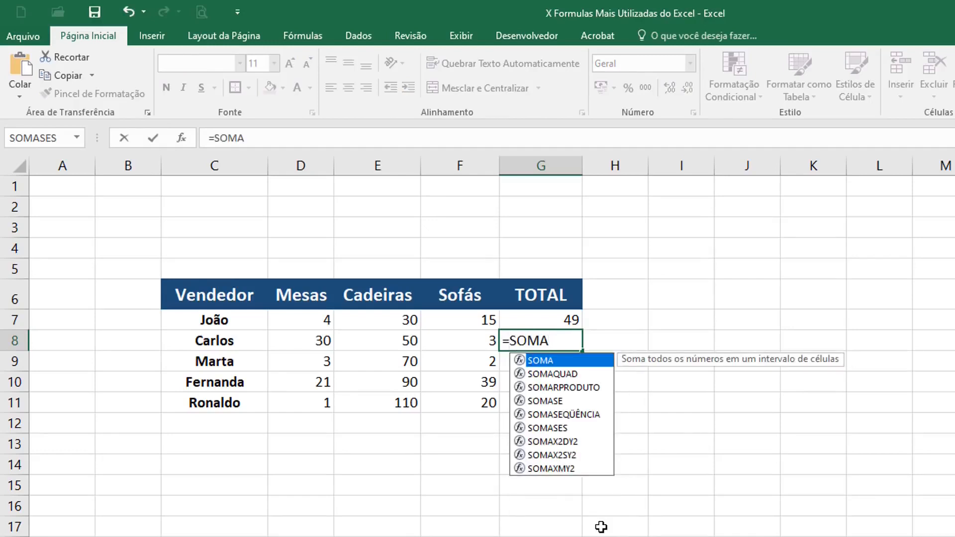
{"action": "type", "text": "("}
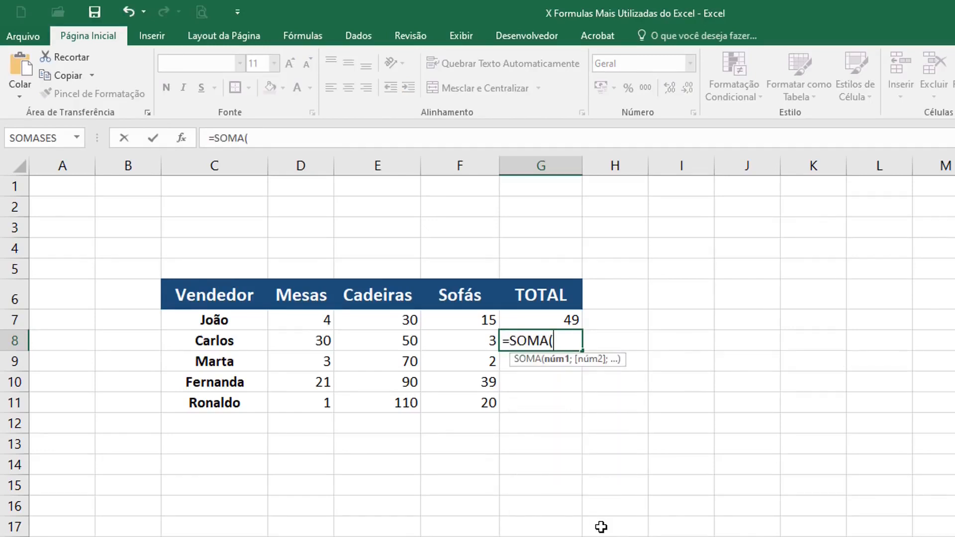
{"action": "left_click", "coordinate": [323, 339]}
{"action": "type", "text": "+"}
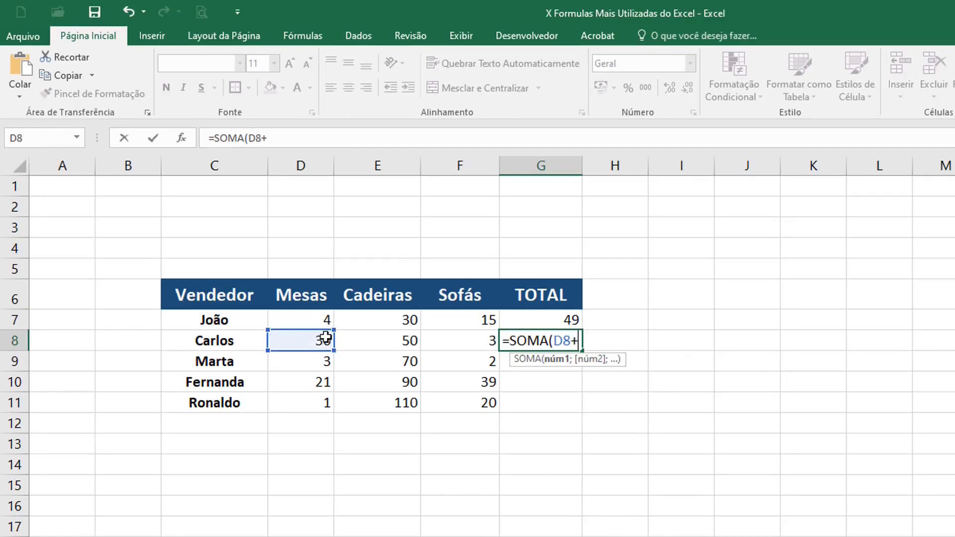
{"action": "left_click", "coordinate": [387, 339]}
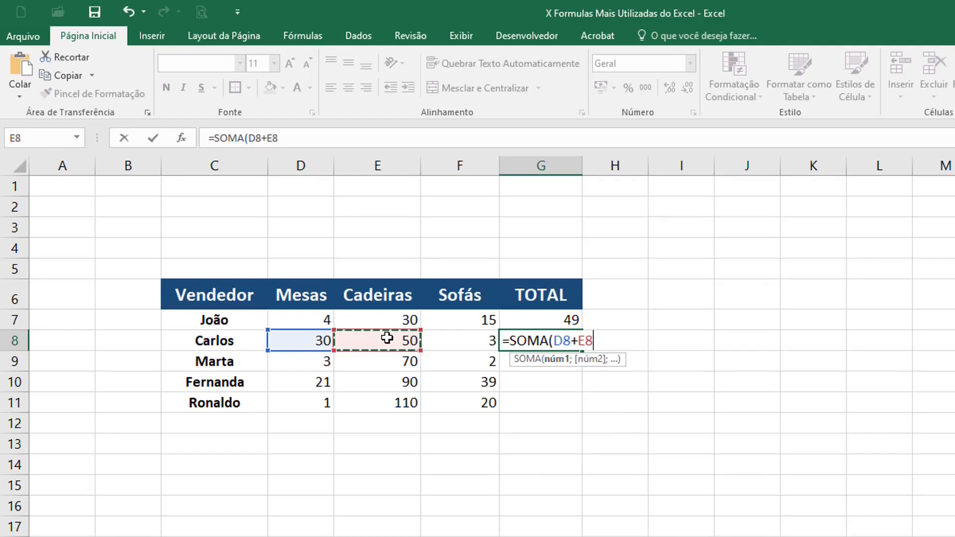
{"action": "type", "text": "+"}
{"action": "left_click", "coordinate": [476, 338]}
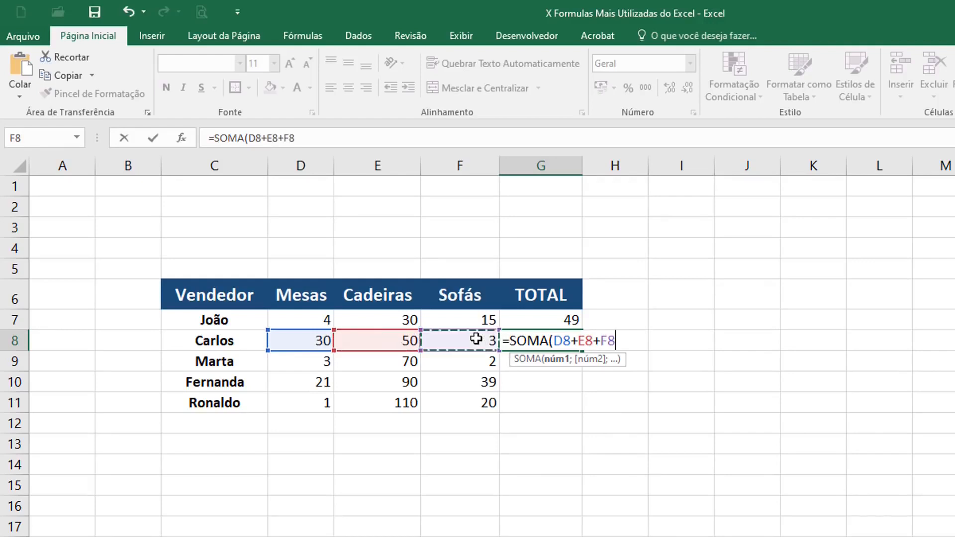
{"action": "type", "text": ")"}
{"action": "key", "text": "Return"}
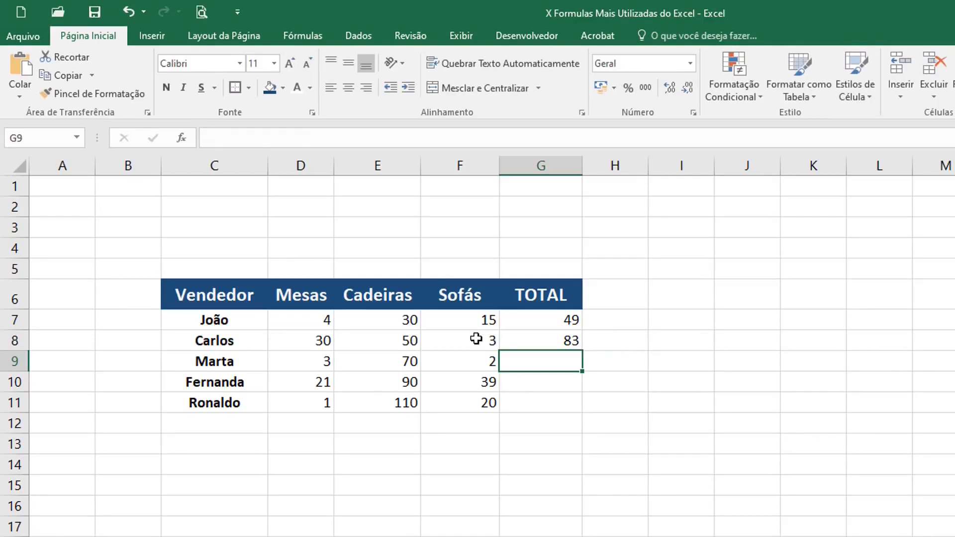
- Enter the range-based formula =SOMA(D9:F9) in TOTAL cell G9 for the third seller
{"action": "type", "text": "="}
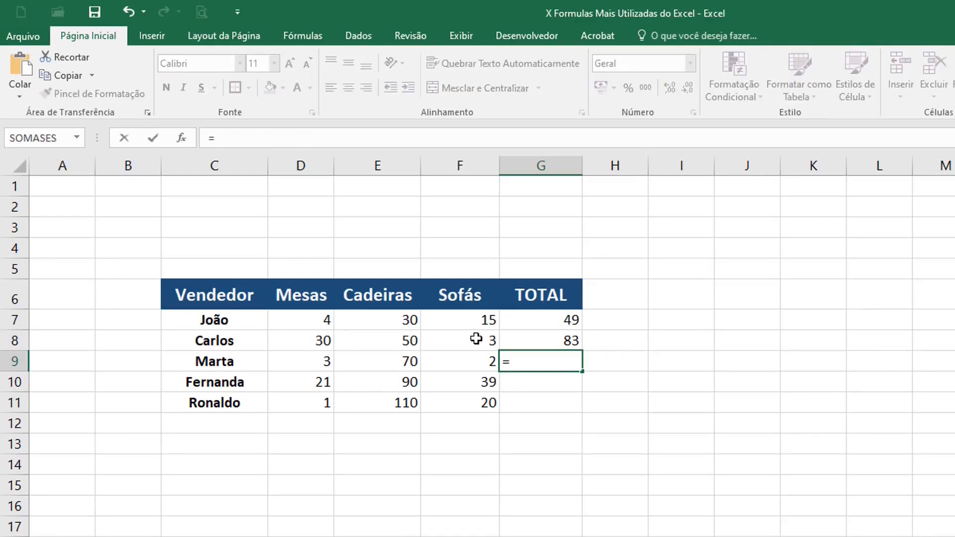
{"action": "type", "text": "SOMA("}
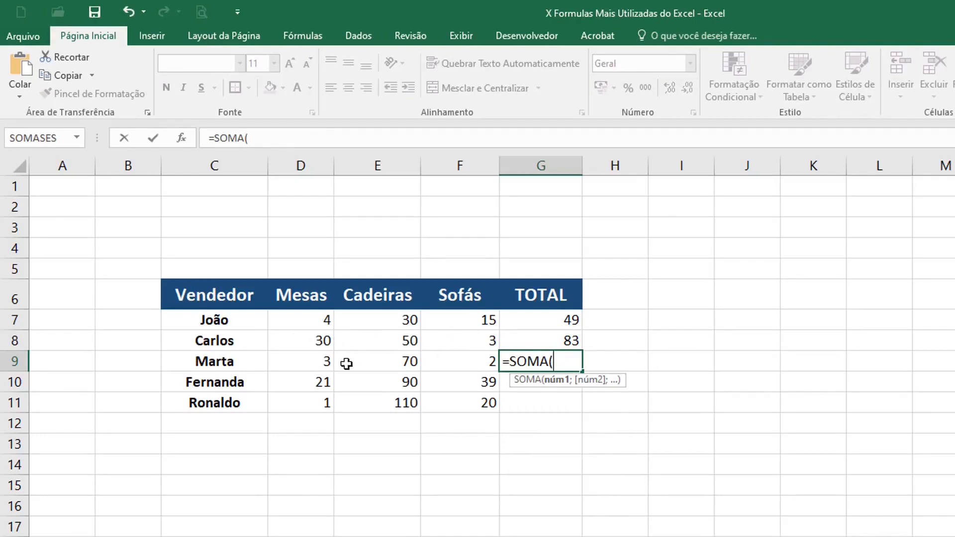
{"action": "left_click", "coordinate": [305, 363]}
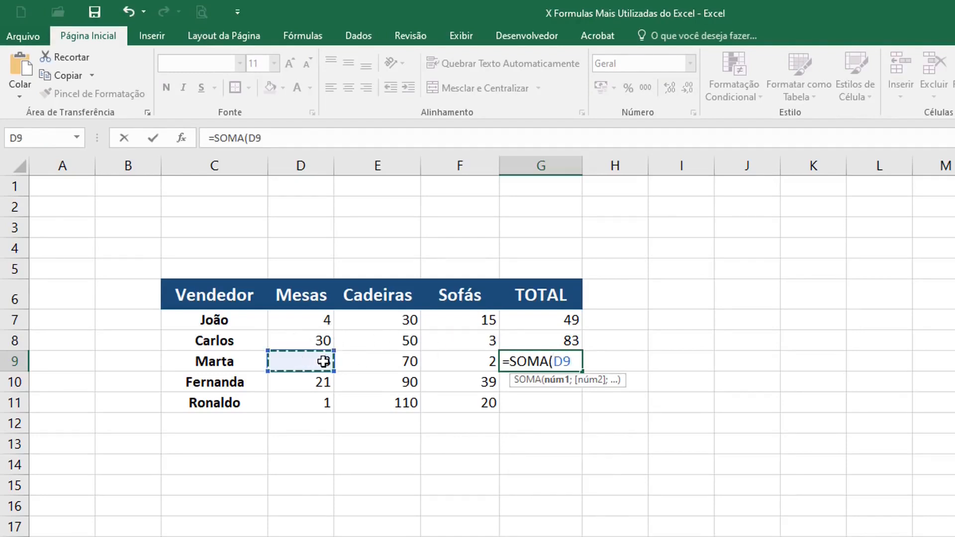
{"action": "left_click_drag", "start_coordinate": [324, 361], "coordinate": [442, 362]}
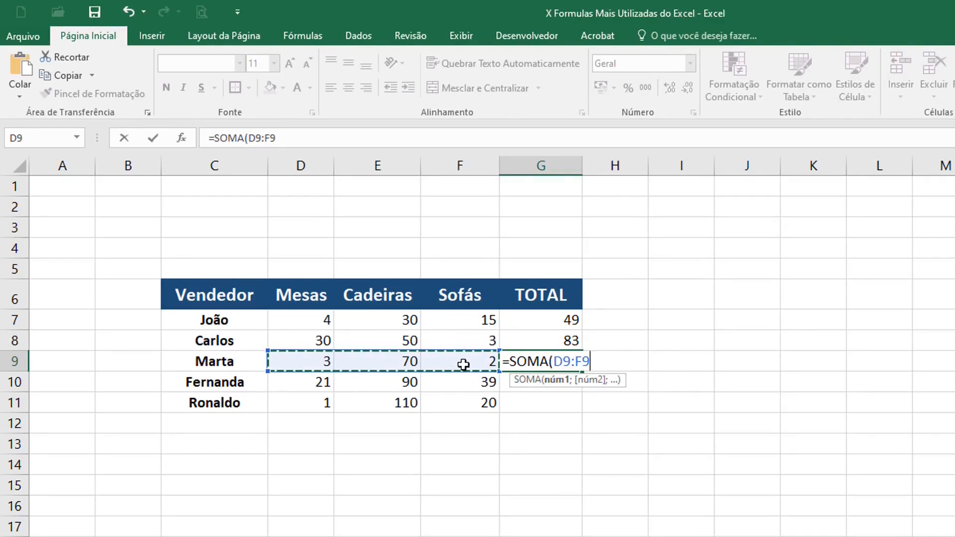
{"action": "type", "text": ")"}
{"action": "key", "text": "Return"}
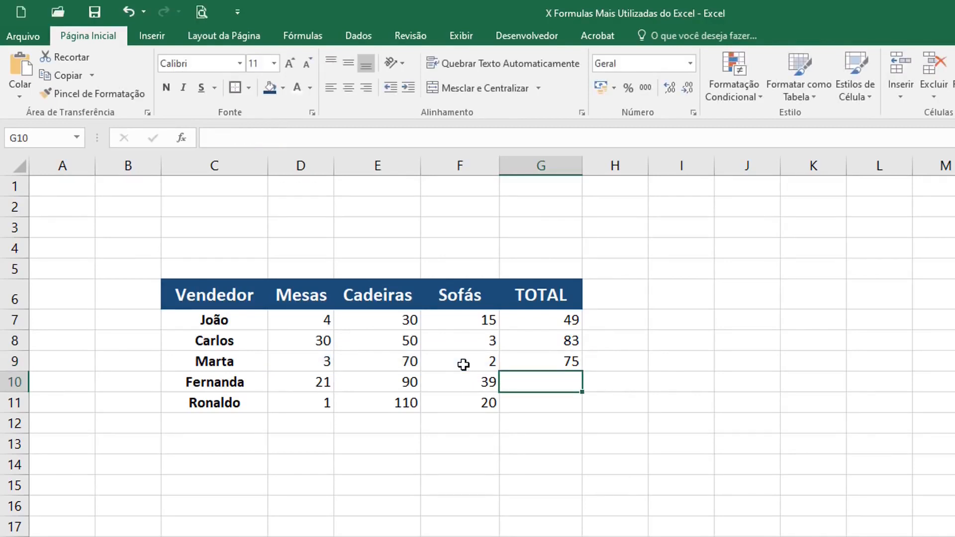
- Enter the formula =SOMA(D10;E10;F10) in TOTAL cell G10, listing the three cells as separate arguments
{"action": "type", "text": "="}
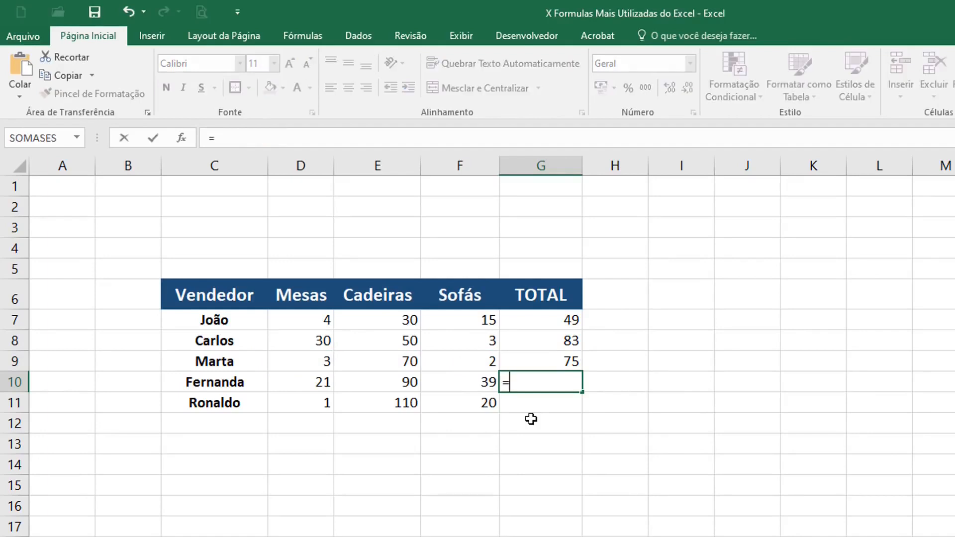
{"action": "type", "text": "SOMA("}
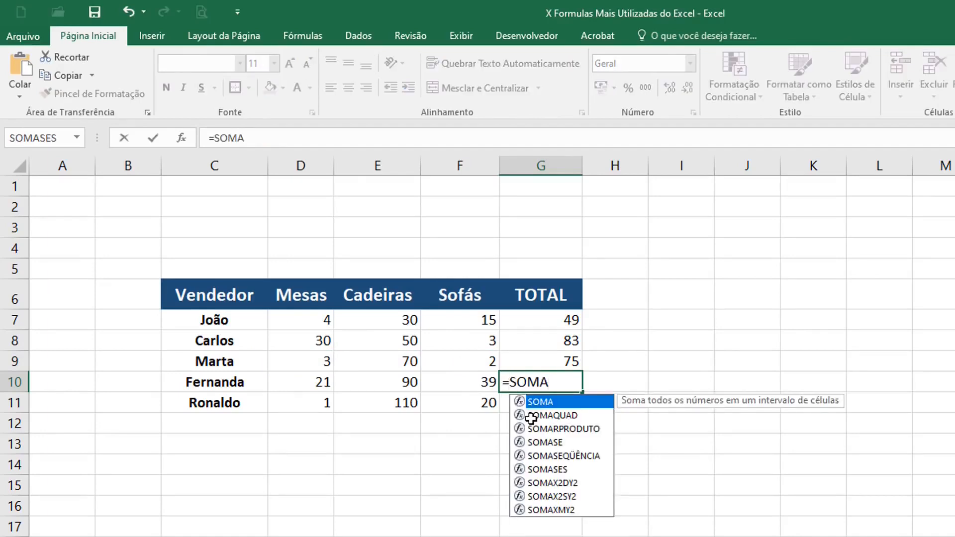
{"action": "left_click", "coordinate": [318, 383]}
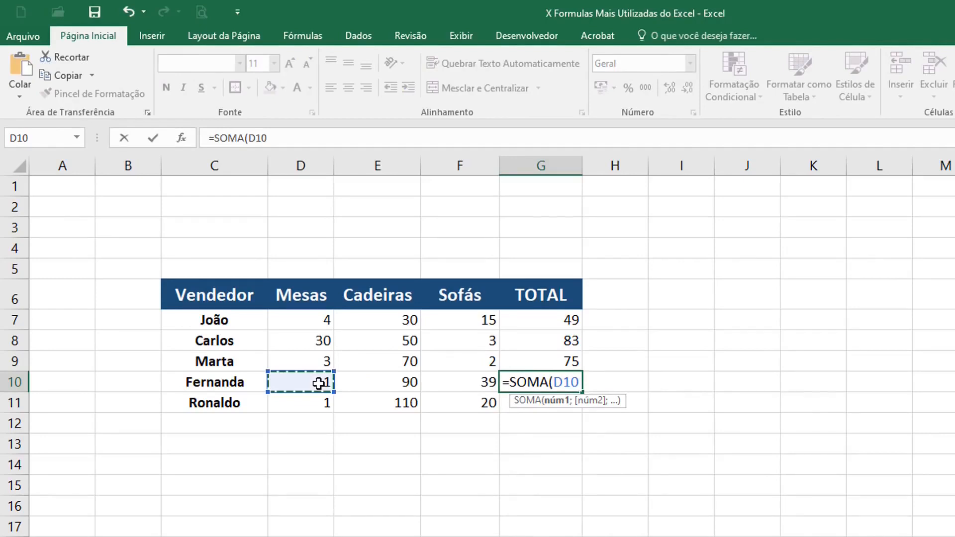
{"action": "type", "text": ";"}
{"action": "left_click", "coordinate": [369, 384]}
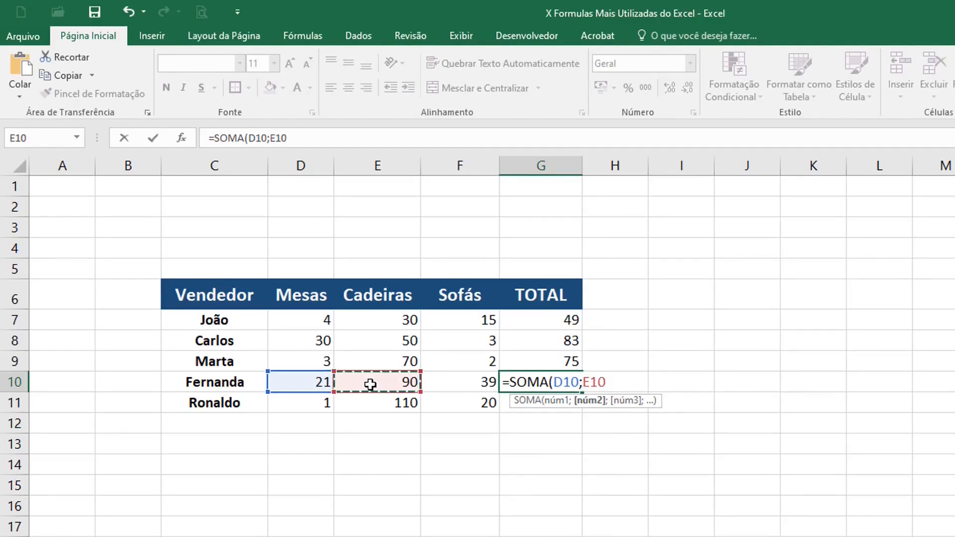
{"action": "type", "text": ";"}
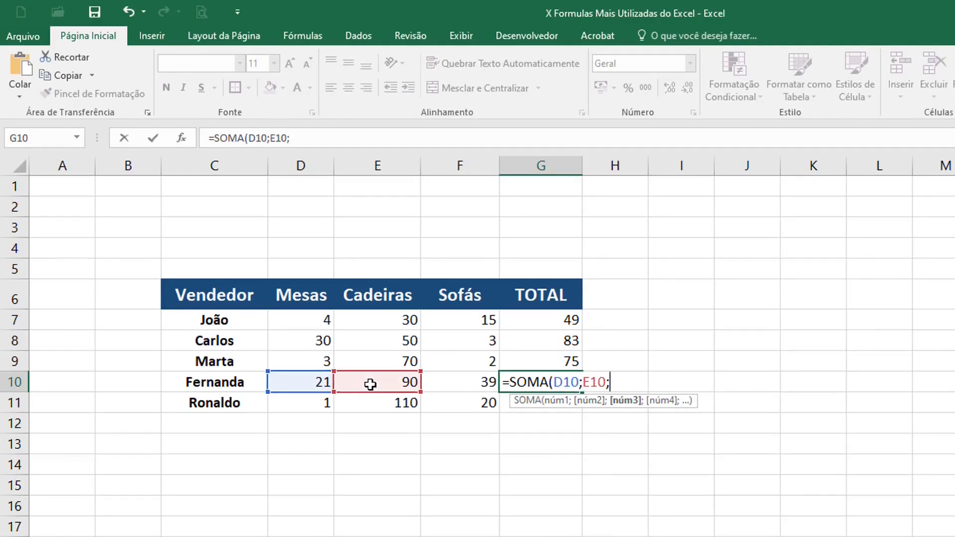
{"action": "left_click", "coordinate": [478, 382]}
{"action": "type", "text": ")"}
{"action": "key", "text": "Return"}
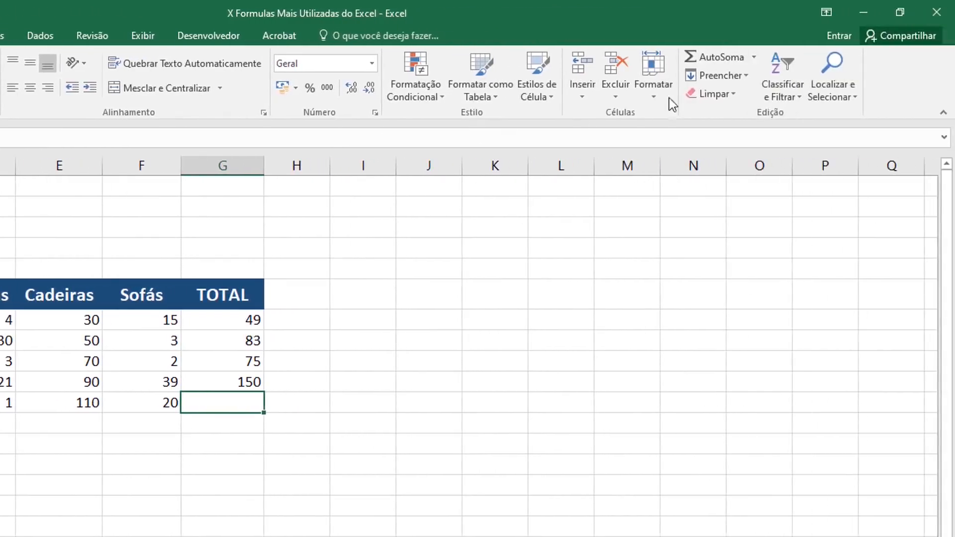
- Insert an AutoSoma total in G11 and change its summed range to D11:F11
{"action": "left_click", "coordinate": [722, 61]}
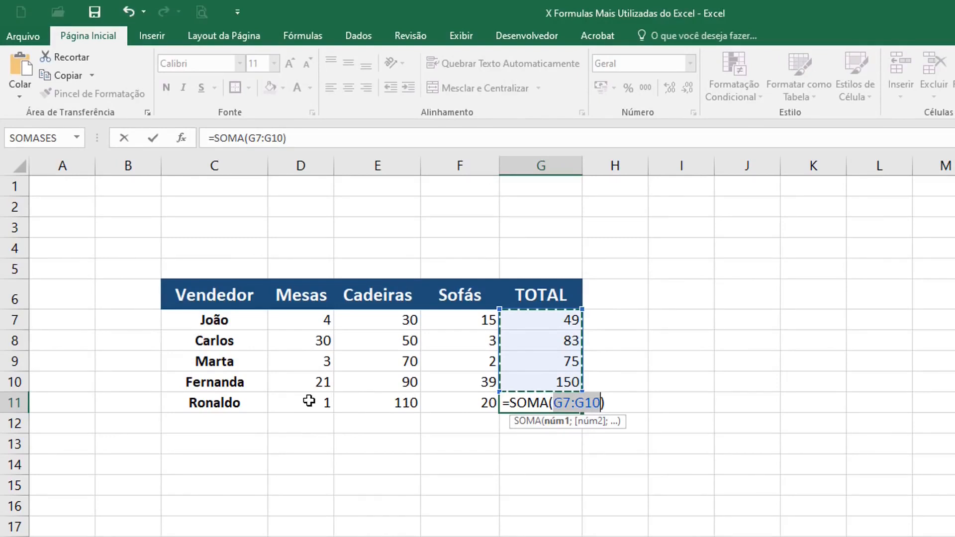
{"action": "left_click_drag", "start_coordinate": [309, 401], "coordinate": [470, 401]}
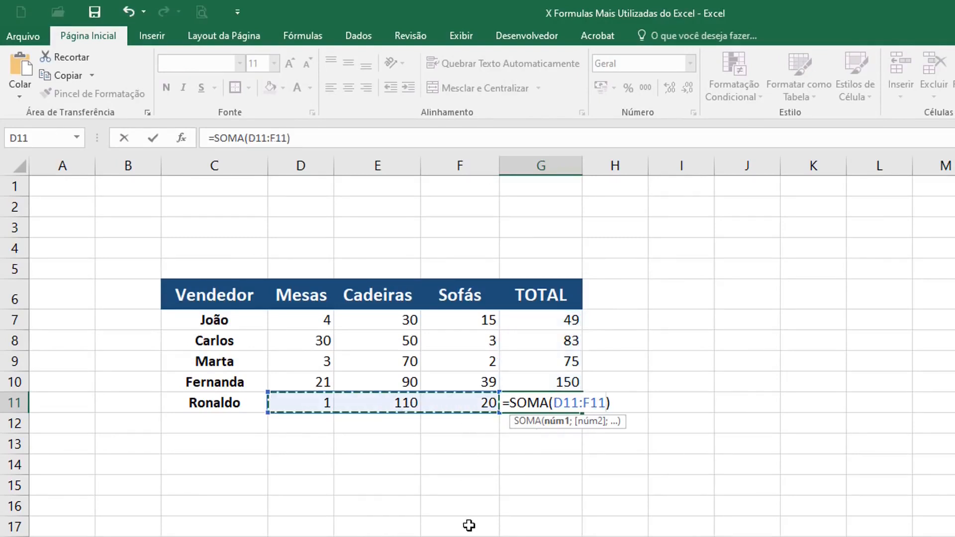
{"action": "key", "text": "Return"}
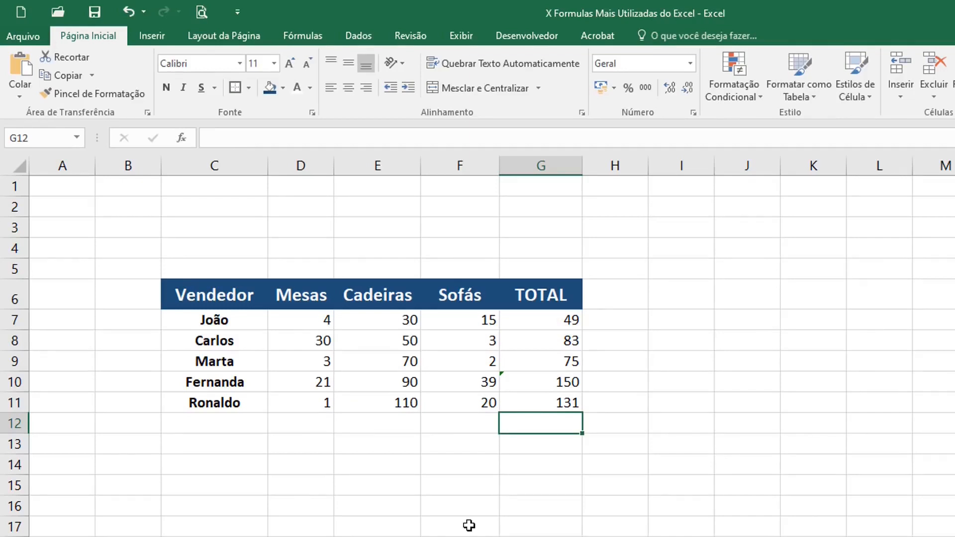
- Enter =SOMA(D7;E8:E10;F7:G7;F10) in cell G12 to sum scattered single cells and ranges together
{"action": "key", "text": "F2"}
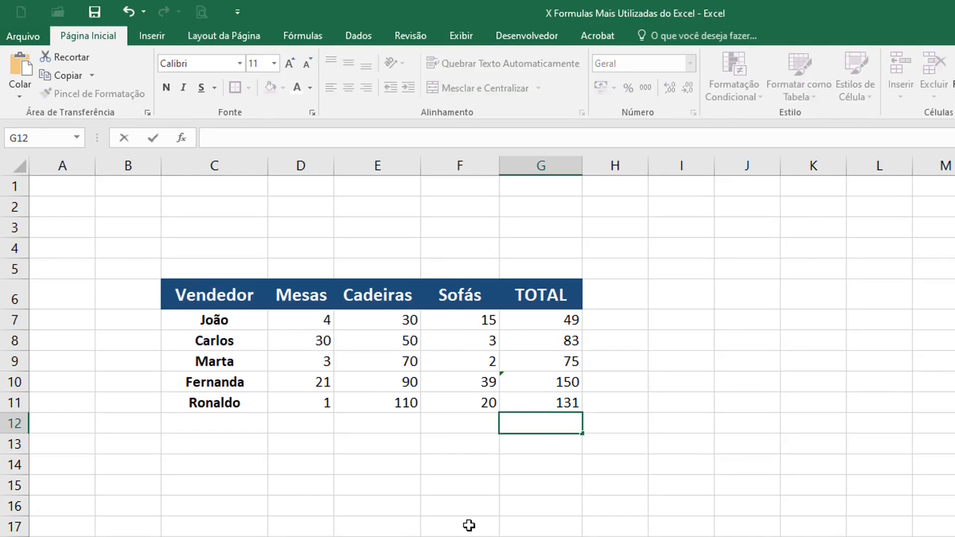
{"action": "type", "text": "="}
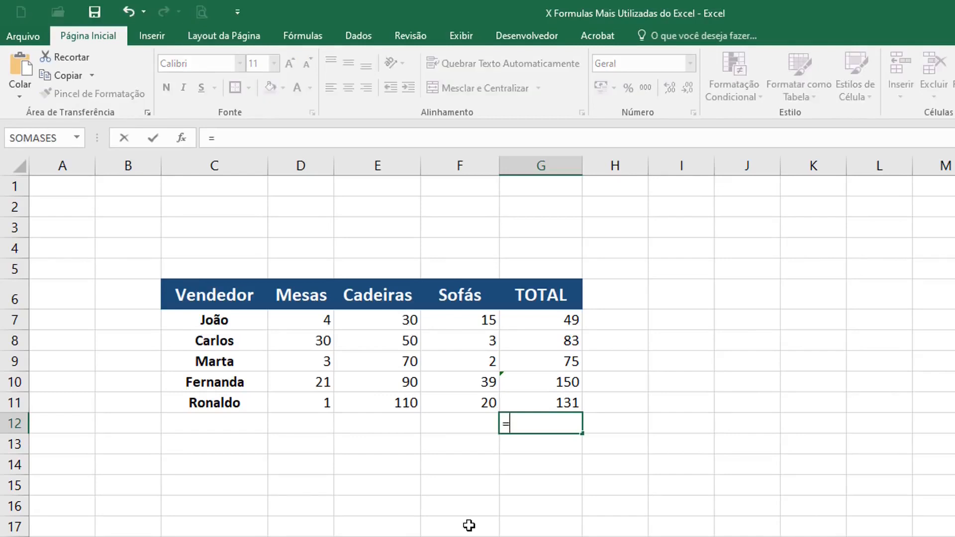
{"action": "type", "text": "SOMA("}
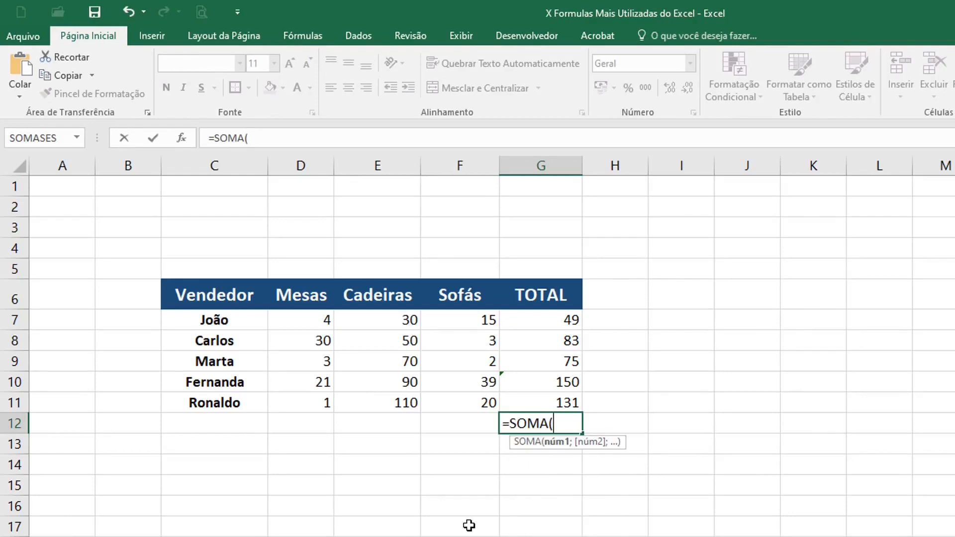
{"action": "left_click", "coordinate": [300, 322]}
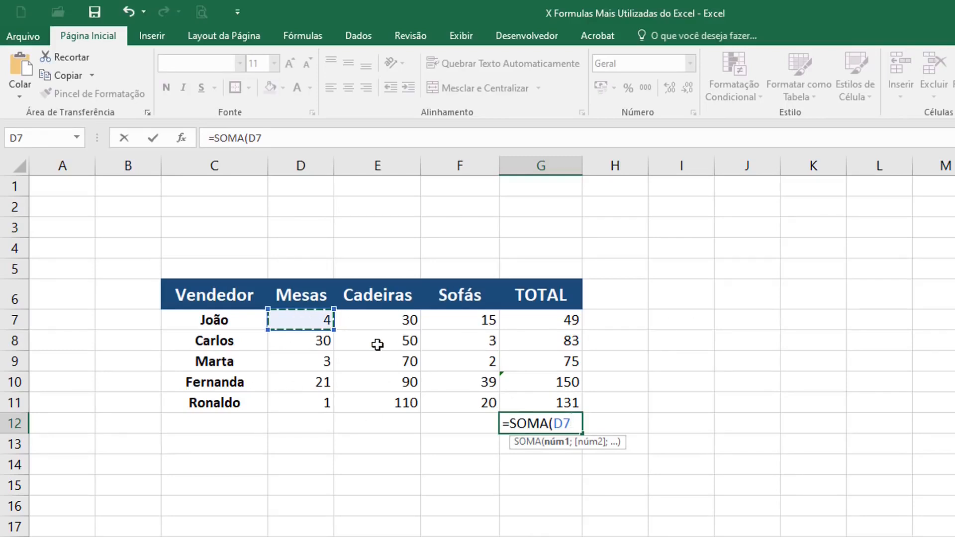
{"action": "type", "text": ";"}
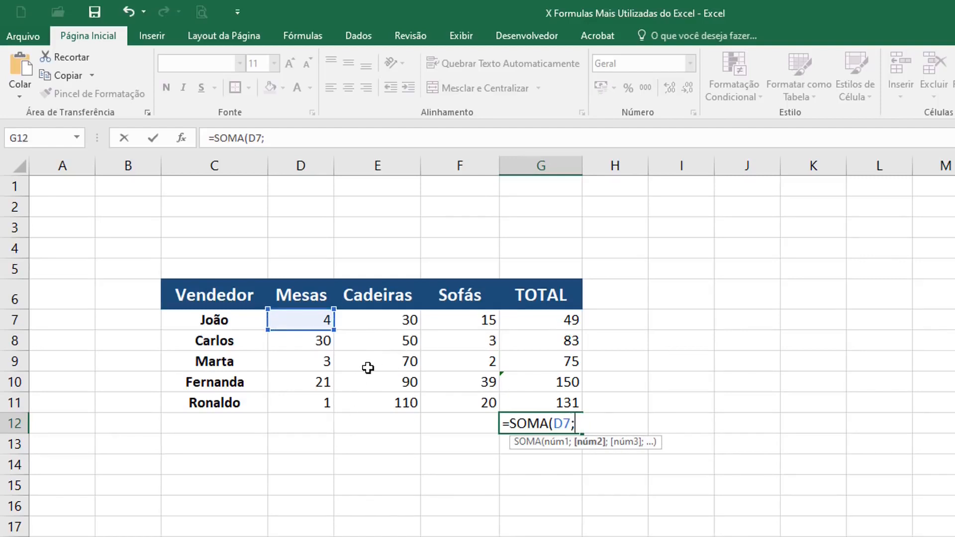
{"action": "left_click_drag", "start_coordinate": [385, 337], "coordinate": [387, 379]}
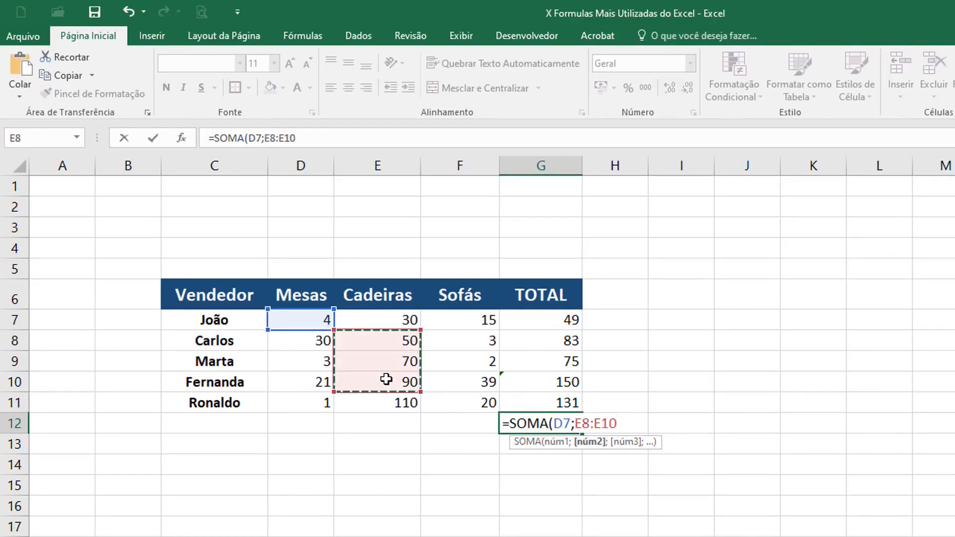
{"action": "type", "text": ";"}
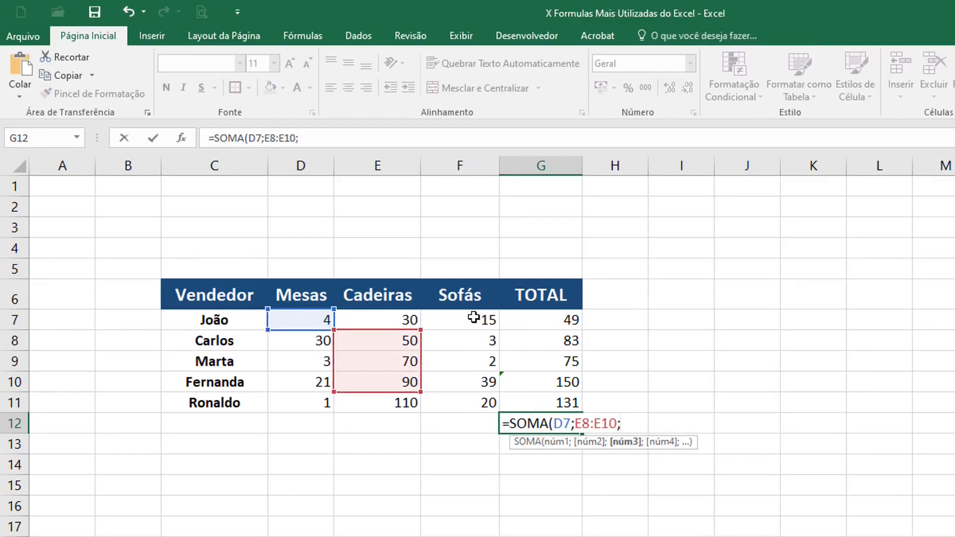
{"action": "left_click_drag", "start_coordinate": [475, 316], "coordinate": [509, 316]}
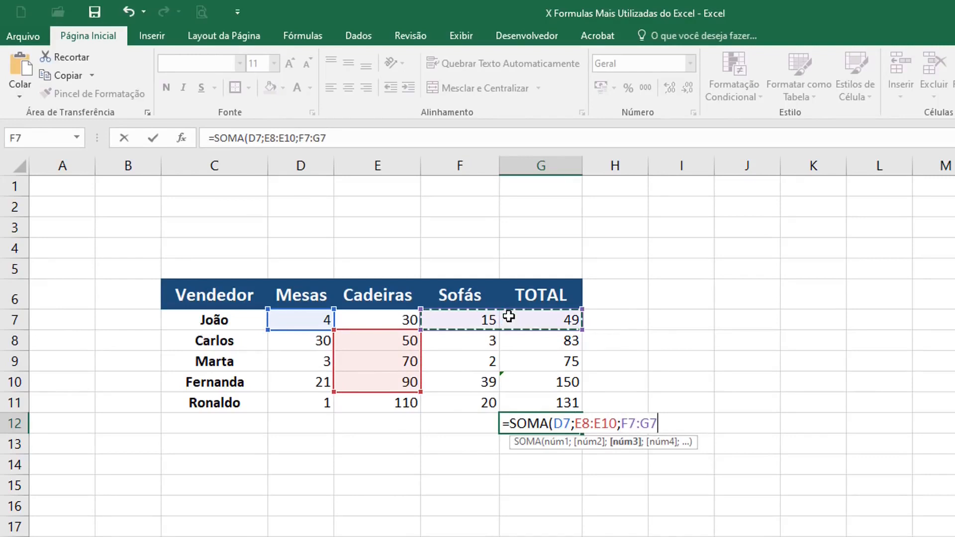
{"action": "type", "text": ";"}
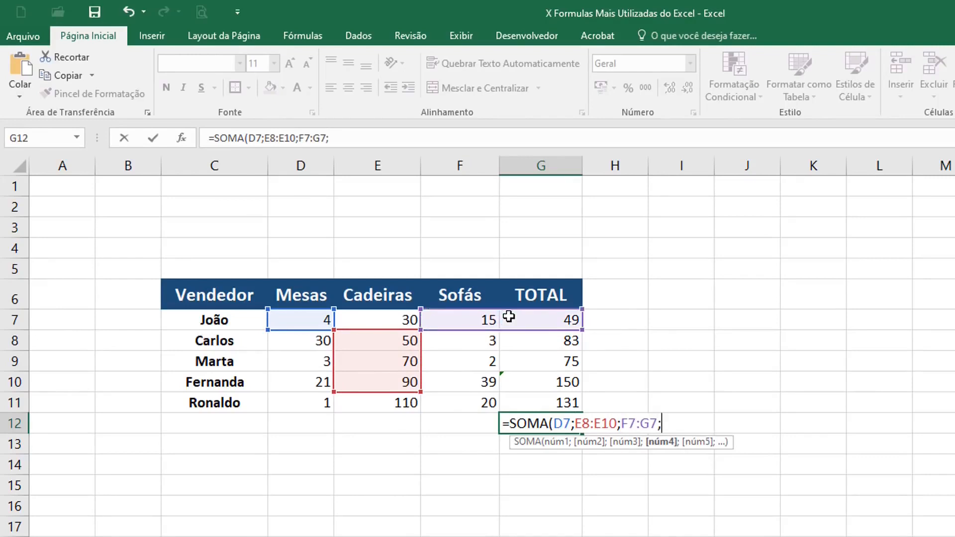
{"action": "left_click", "coordinate": [480, 381]}
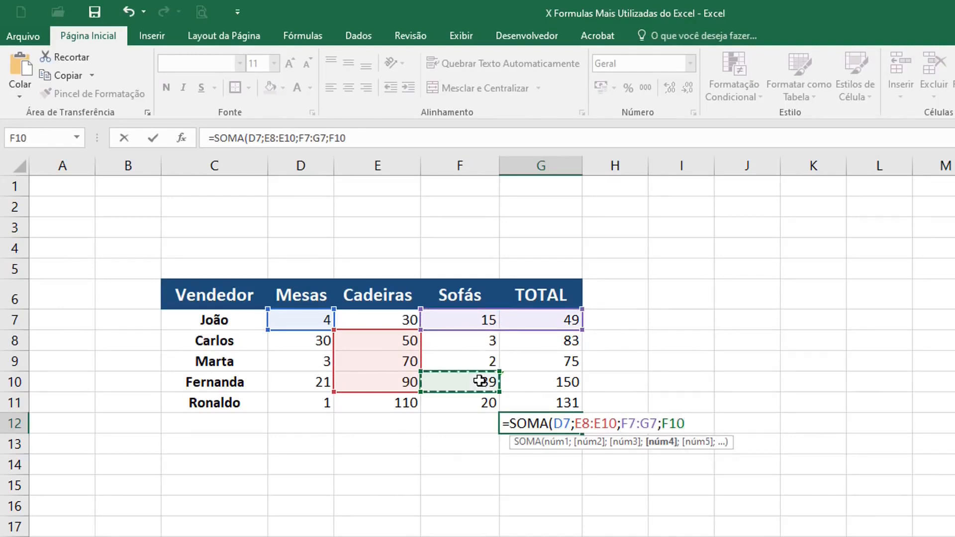
{"action": "type", "text": ")"}
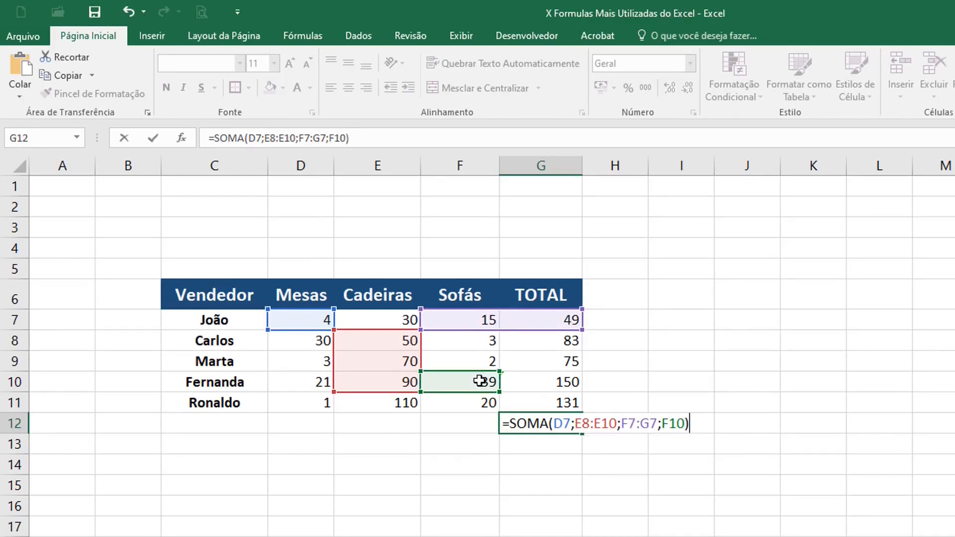
{"action": "key", "text": "Return"}
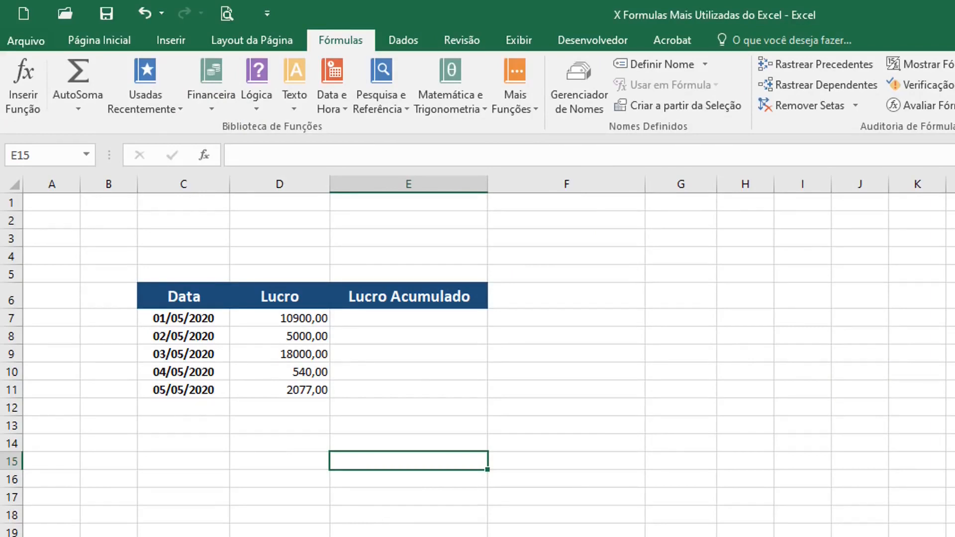
- Start the Lucro Acumulado column by entering the formula =D7 in cell E7
{"action": "left_click", "coordinate": [392, 320]}
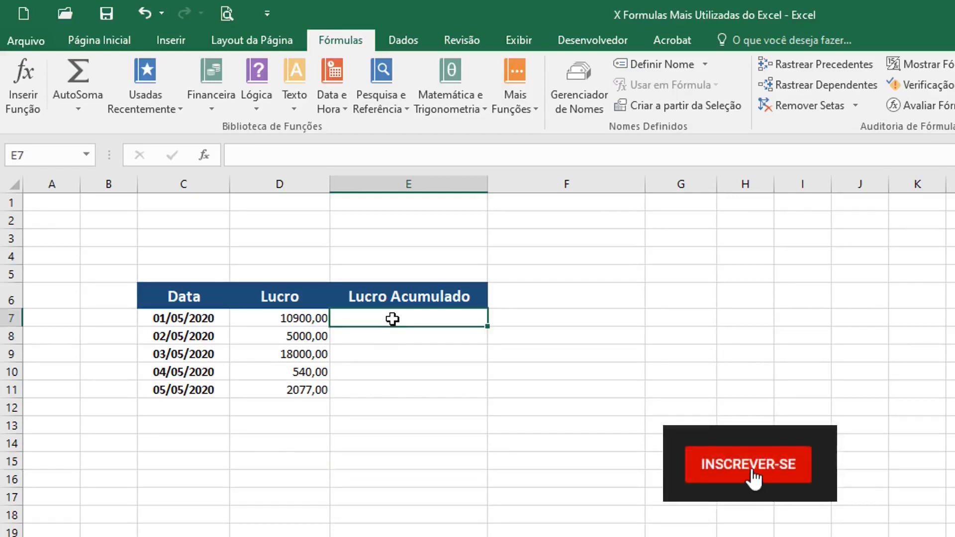
{"action": "type", "text": "="}
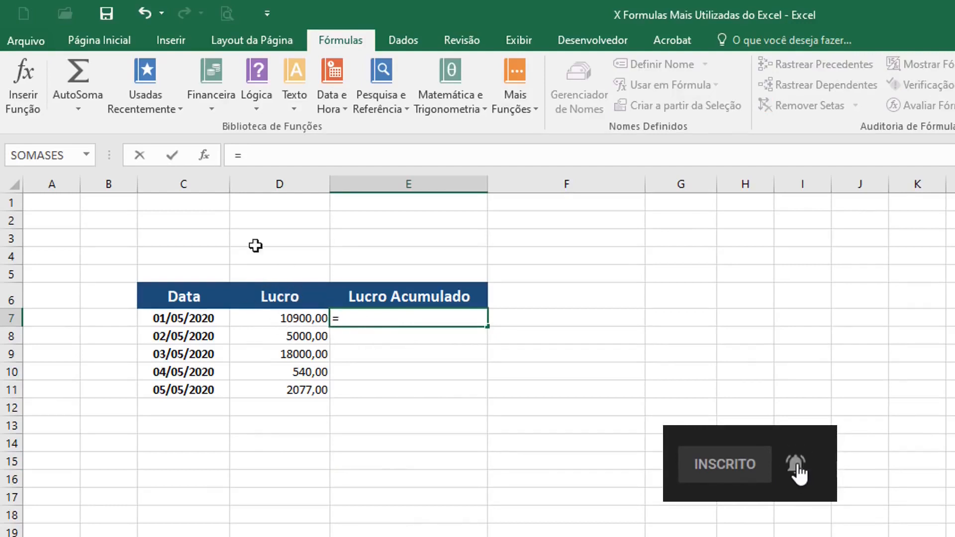
{"action": "left_click", "coordinate": [303, 320]}
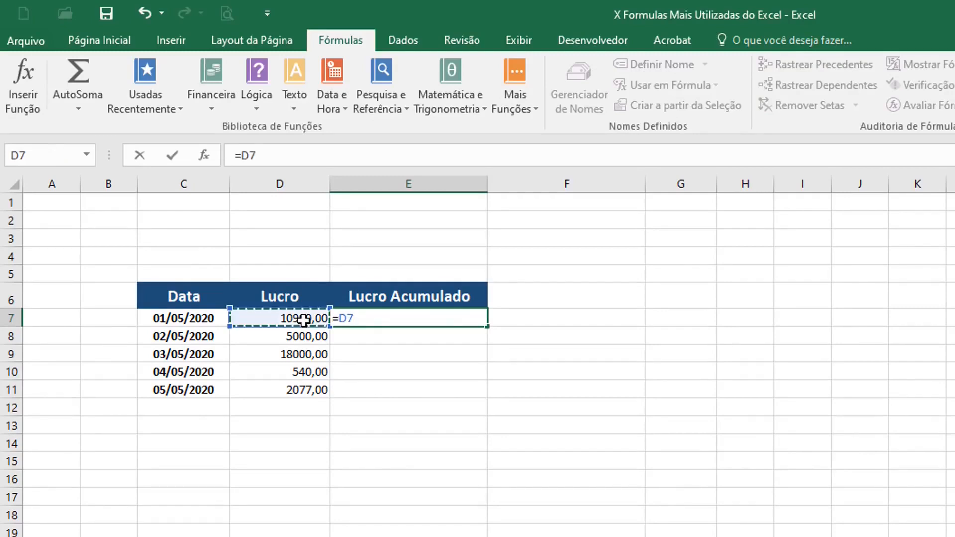
{"action": "key", "text": "Return"}
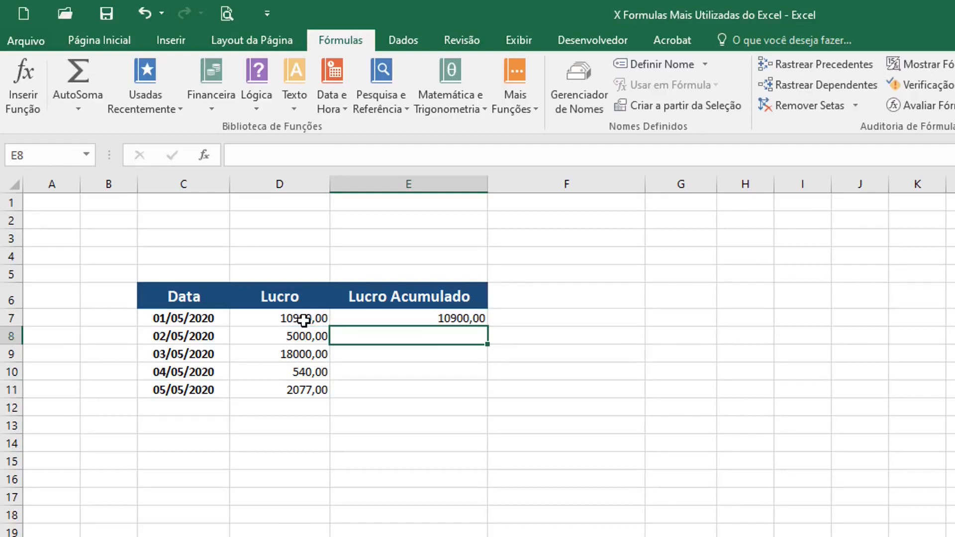
- Enter the running-total formula =E7+D8 in cell E8 for 02/05/2020
{"action": "type", "text": "="}
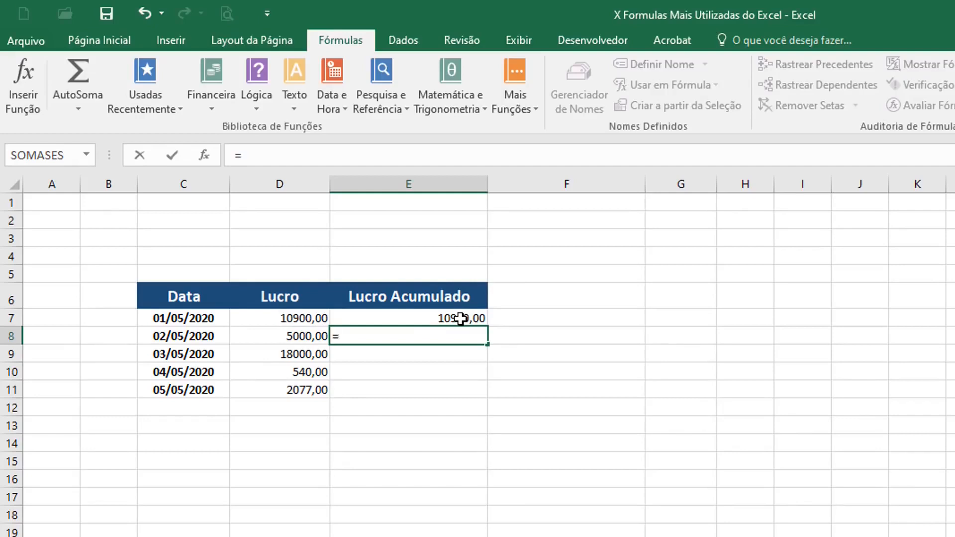
{"action": "left_click", "coordinate": [461, 318]}
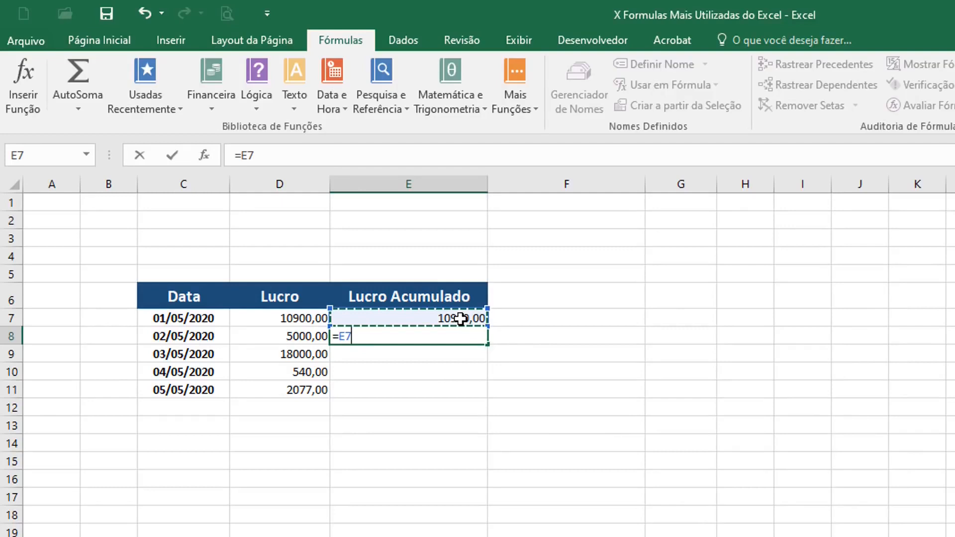
{"action": "type", "text": "+"}
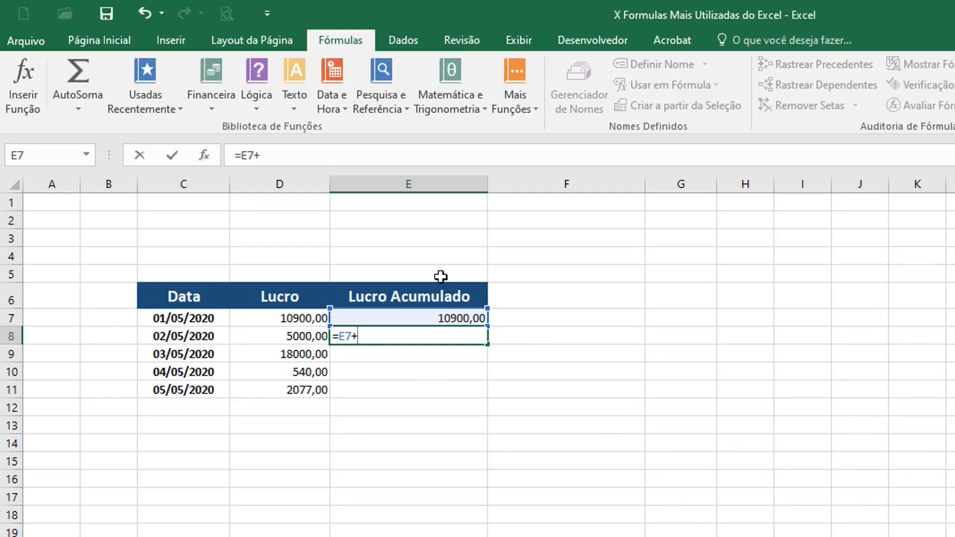
{"action": "left_click", "coordinate": [304, 337]}
{"action": "key", "text": "Return"}
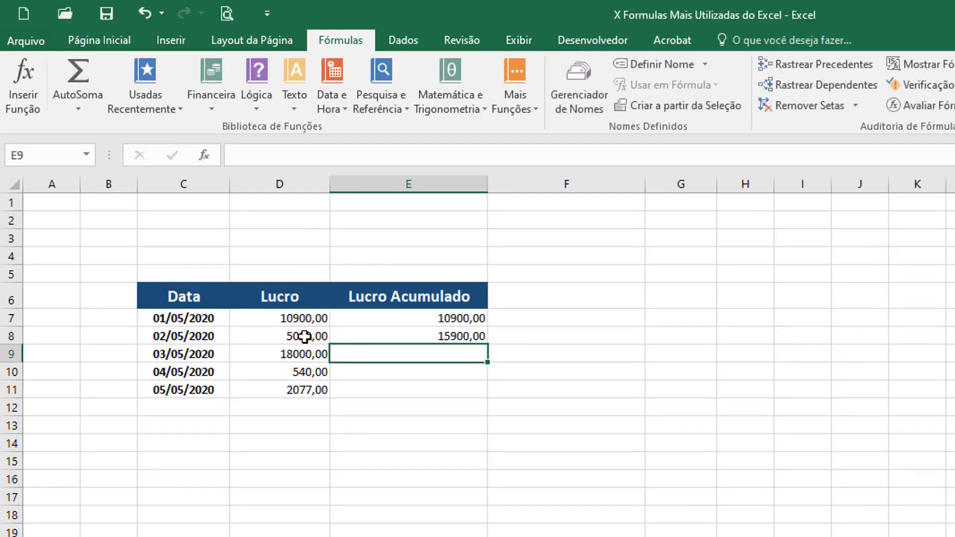
- Fill the cumulative formula from E8 down through E11 to cover the remaining dates
{"action": "left_click", "coordinate": [455, 336]}
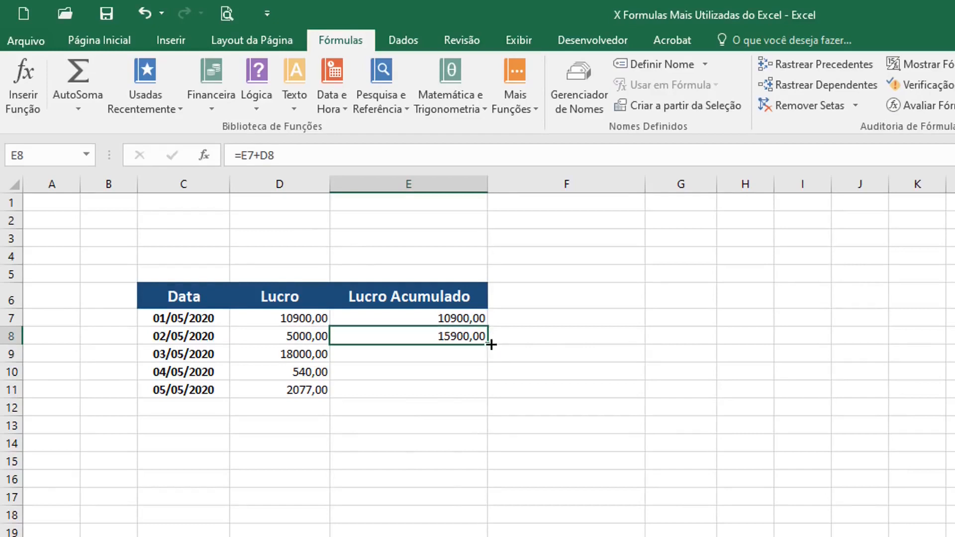
{"action": "left_click_drag", "start_coordinate": [492, 345], "coordinate": [491, 396]}
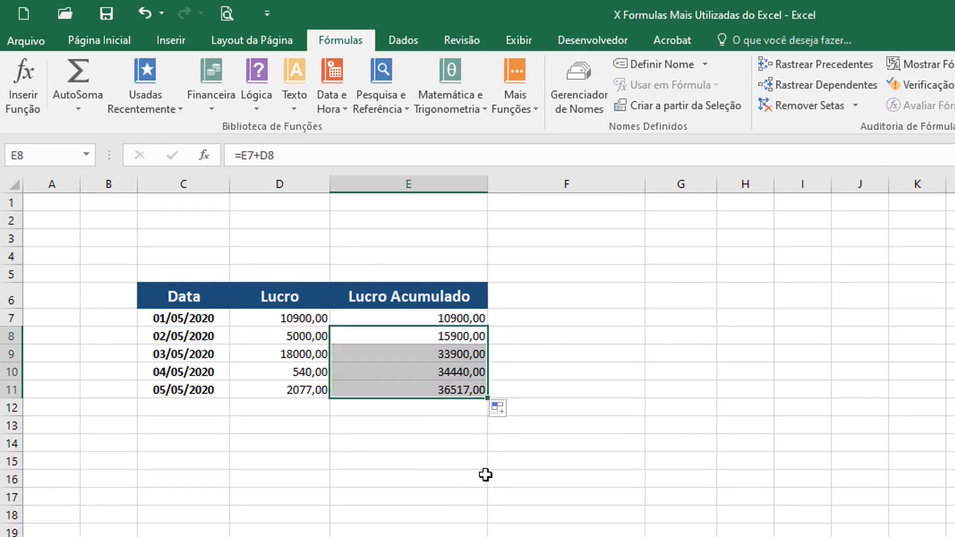
{"action": "left_click", "coordinate": [467, 428]}
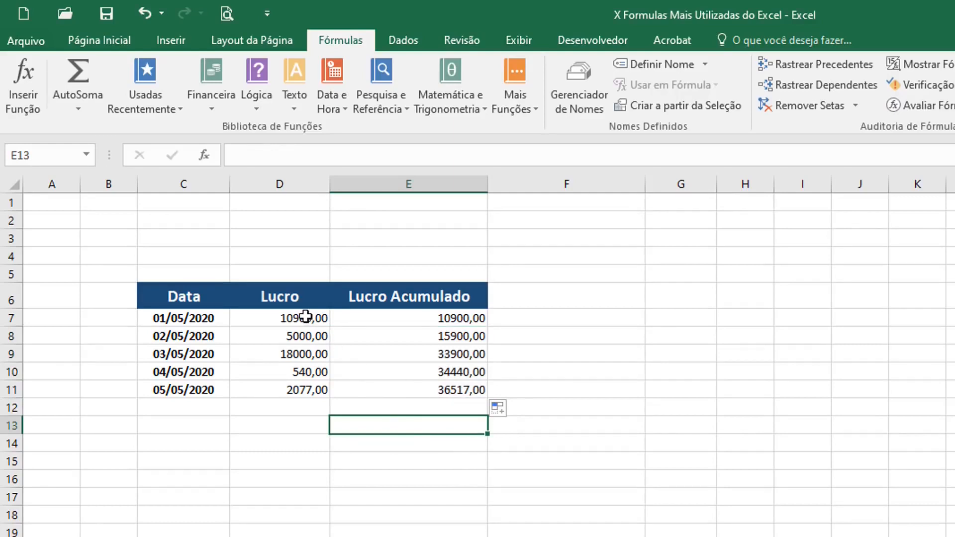
- Compare the daily Lucro values in D7:D11 with the cumulative formulas in E11, E7 and E8
{"action": "left_click_drag", "start_coordinate": [306, 317], "coordinate": [307, 384]}
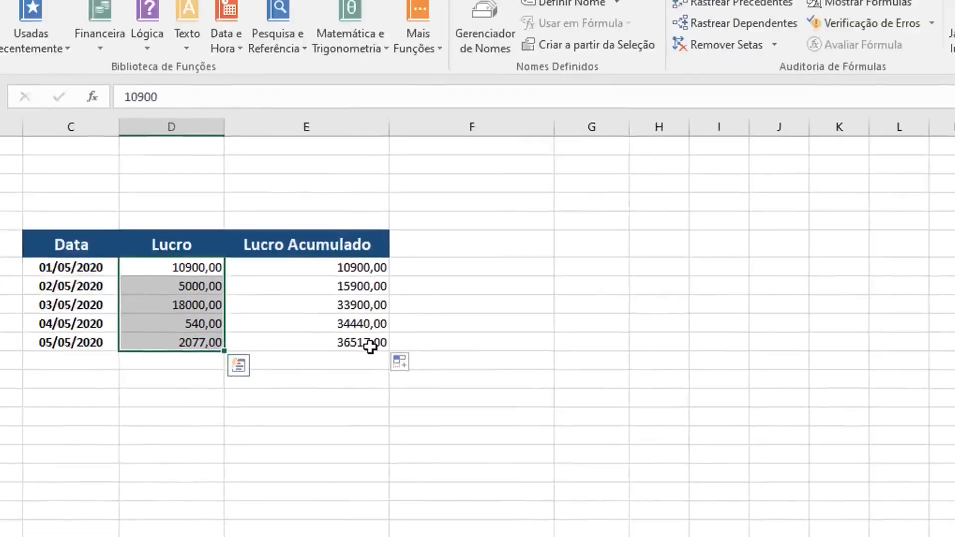
{"action": "left_click", "coordinate": [369, 347]}
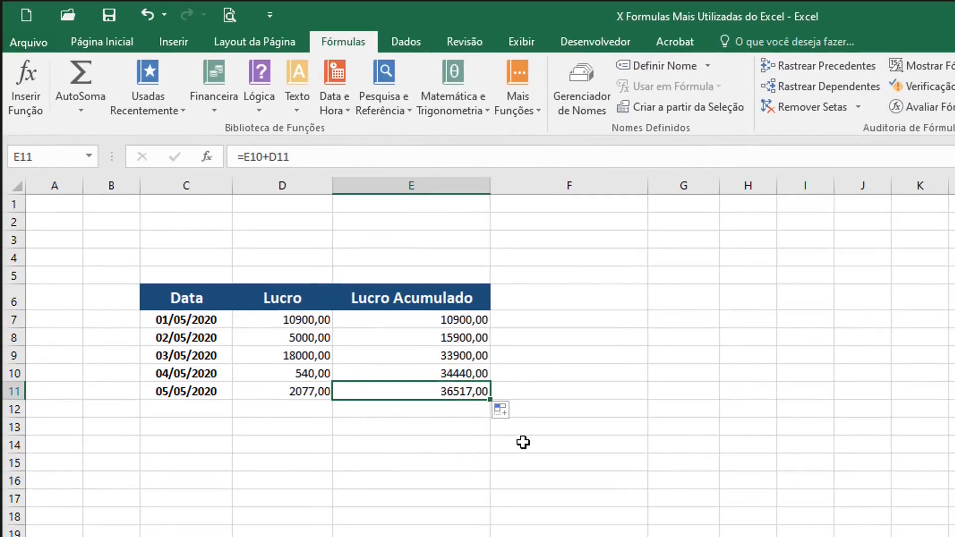
{"action": "left_click", "coordinate": [434, 321]}
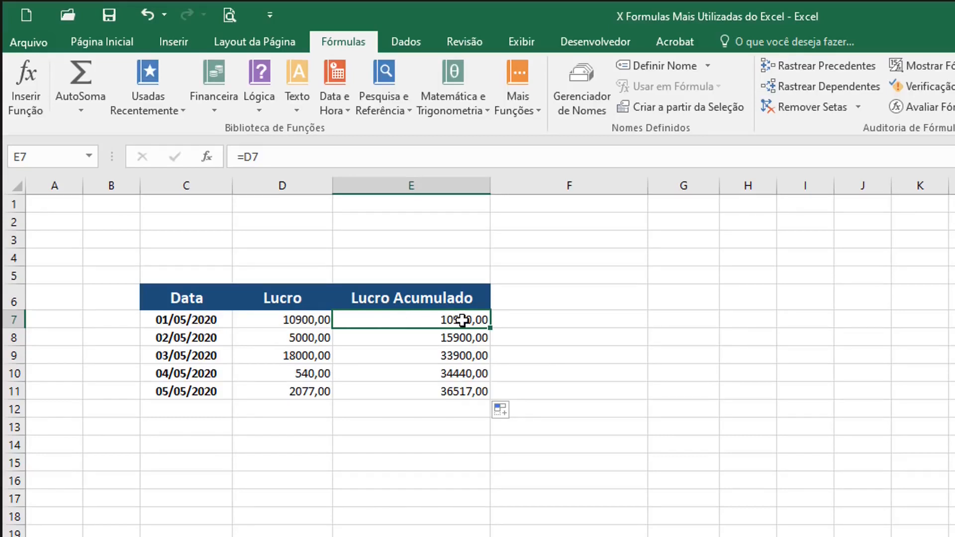
{"action": "left_click", "coordinate": [453, 338]}
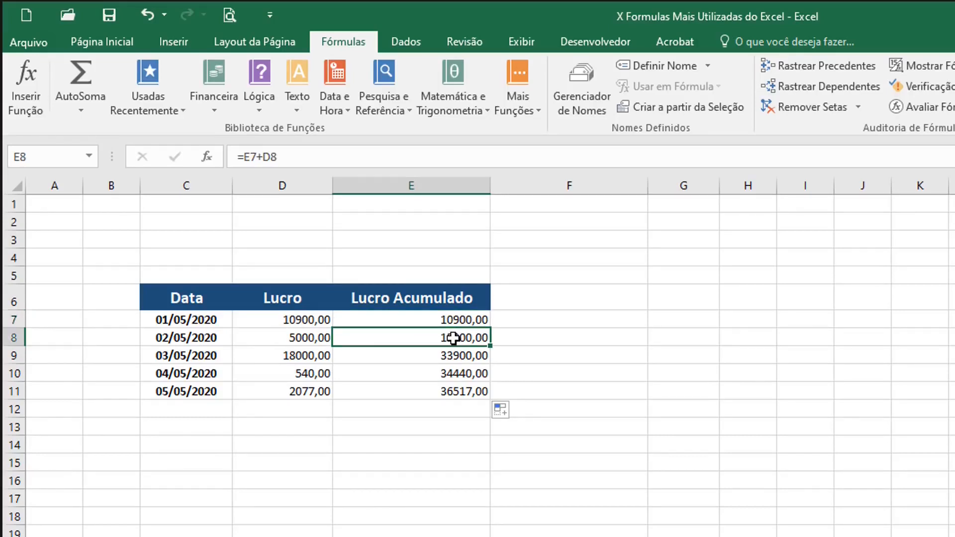
{"action": "left_click", "coordinate": [307, 338]}
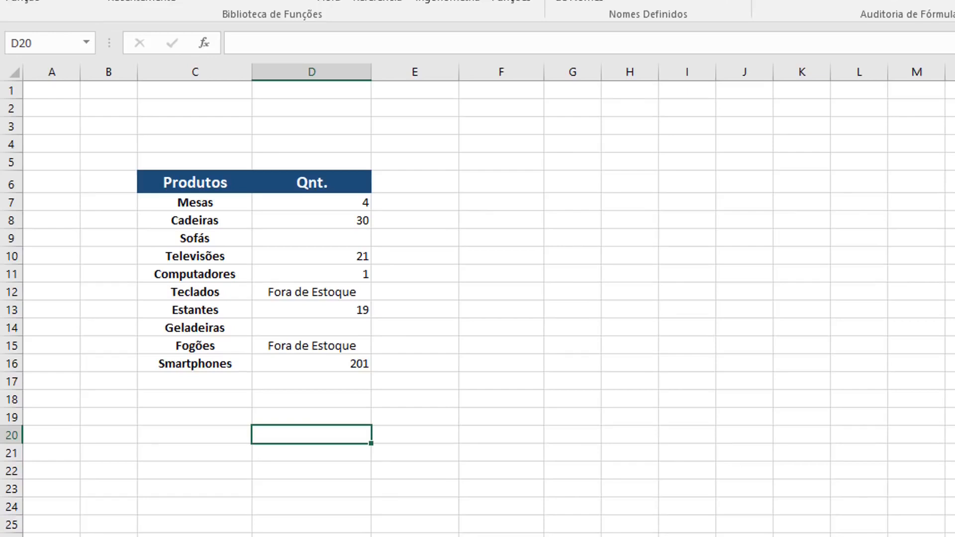
- Enter =CONT.NÚM(D7:D16) in cell D18 to count the numeric quantities in the Qnt. column
{"action": "left_click", "coordinate": [327, 399]}
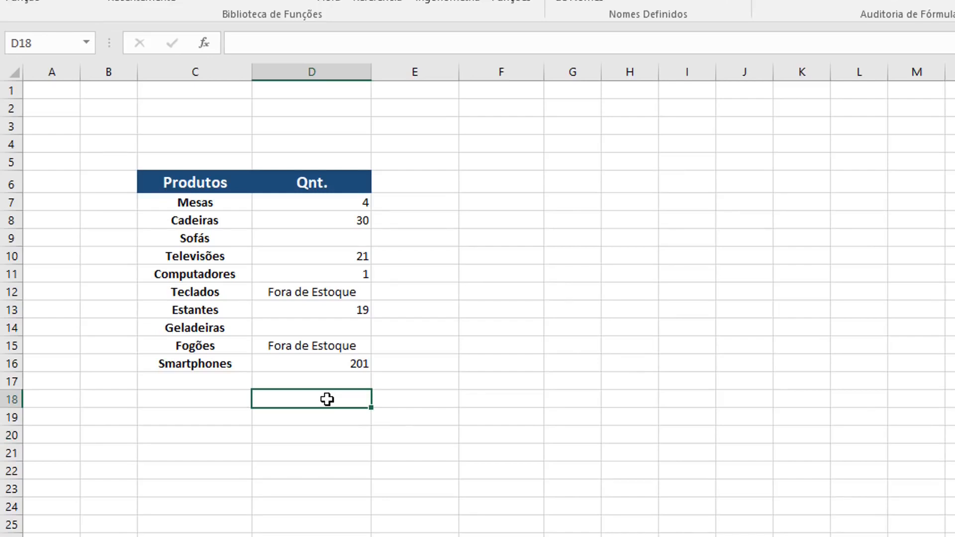
{"action": "type", "text": "=CONT"}
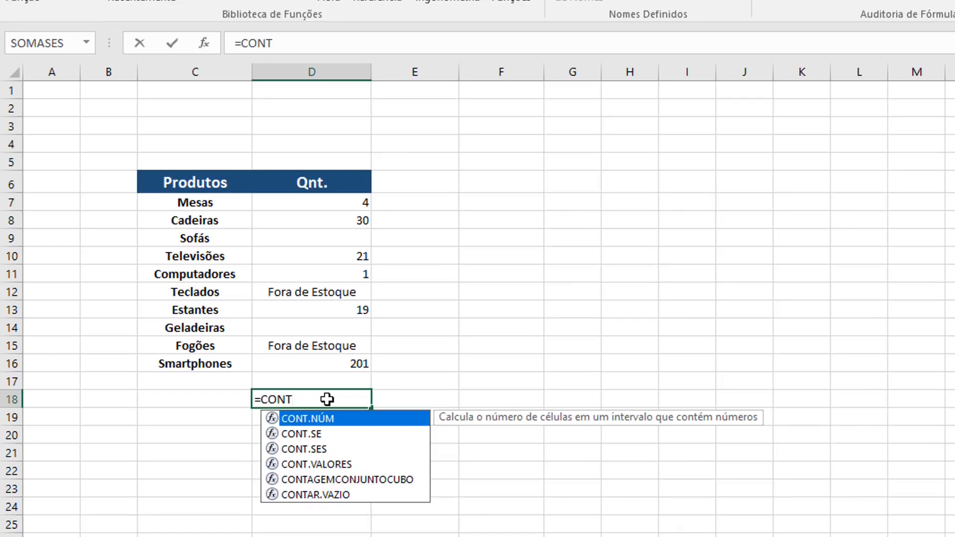
{"action": "key", "text": "Tab"}
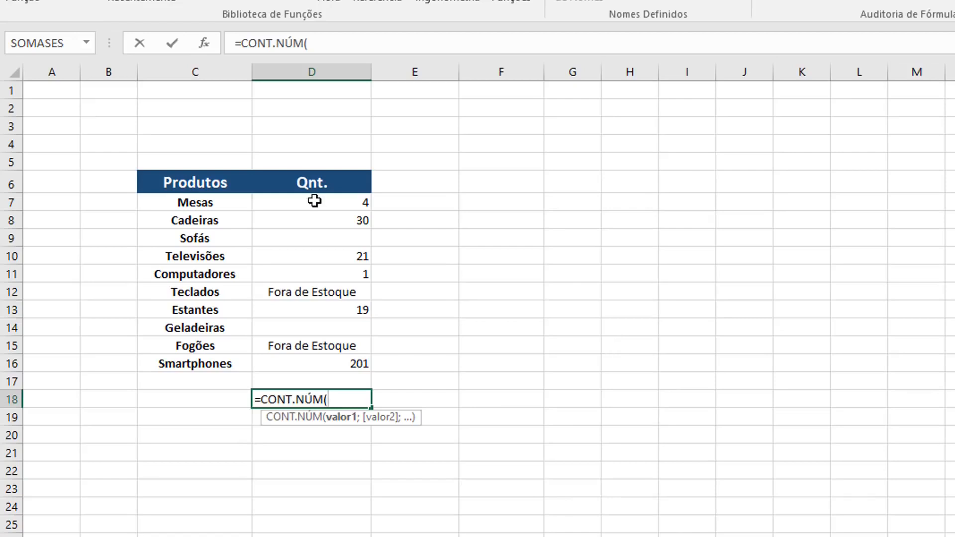
{"action": "left_click_drag", "start_coordinate": [315, 201], "coordinate": [318, 367]}
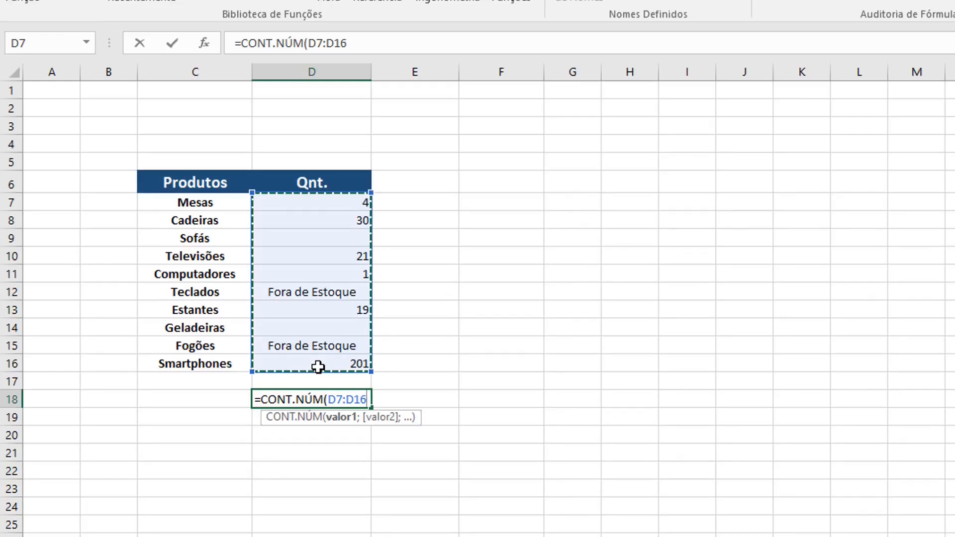
{"action": "type", "text": ")"}
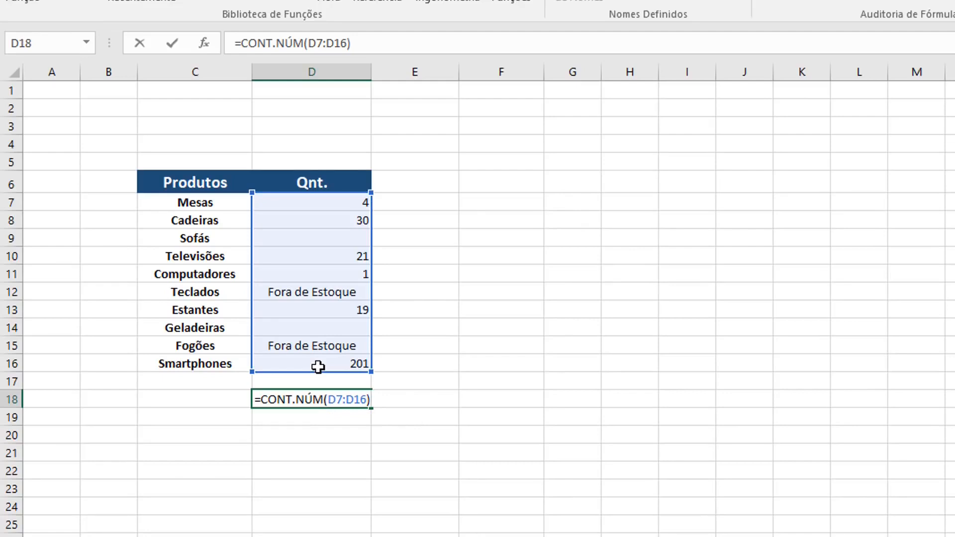
{"action": "key", "text": "Return"}
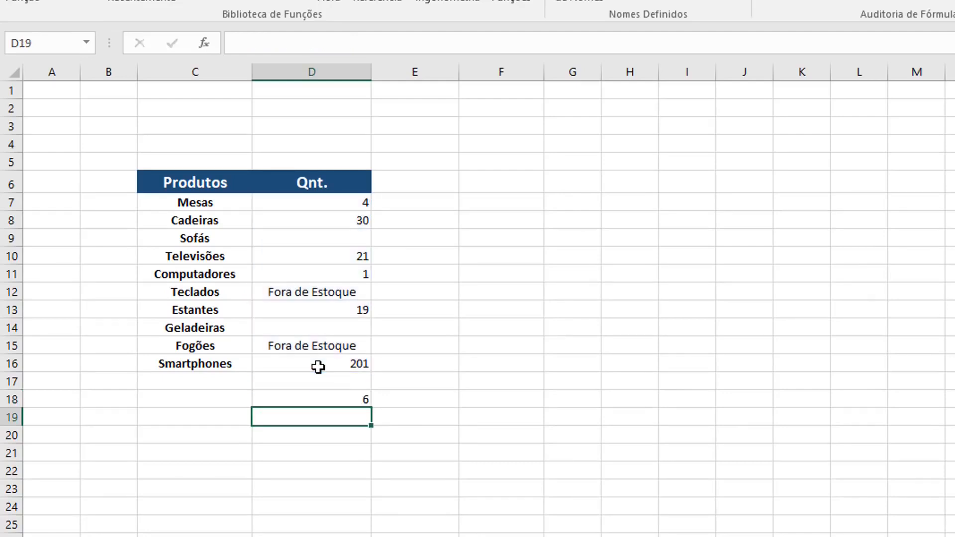
- Examine the numeric, text and empty cells of the Qnt. column against the counting formula in D18
{"action": "left_click", "coordinate": [359, 208]}
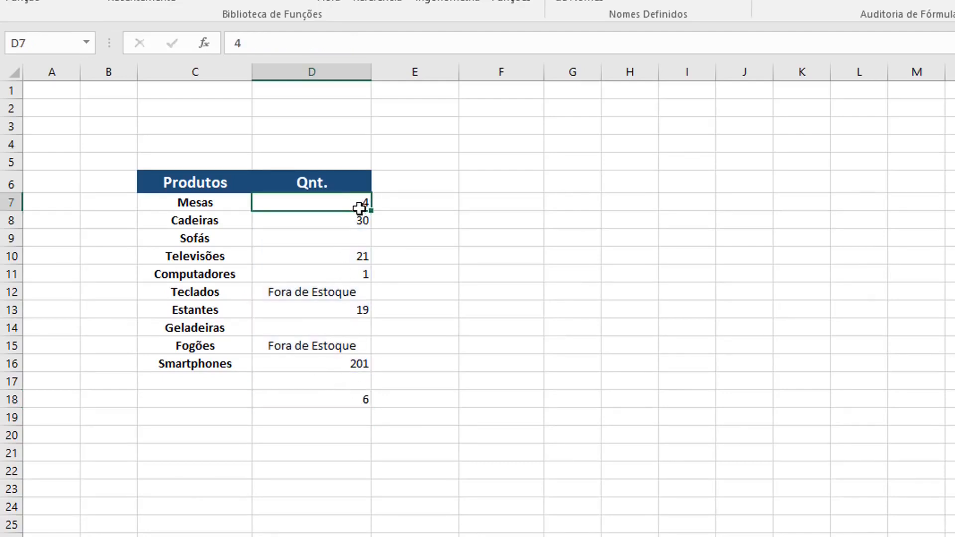
{"action": "left_click", "coordinate": [360, 221]}
{"action": "left_click", "coordinate": [359, 254]}
{"action": "left_click", "coordinate": [360, 273]}
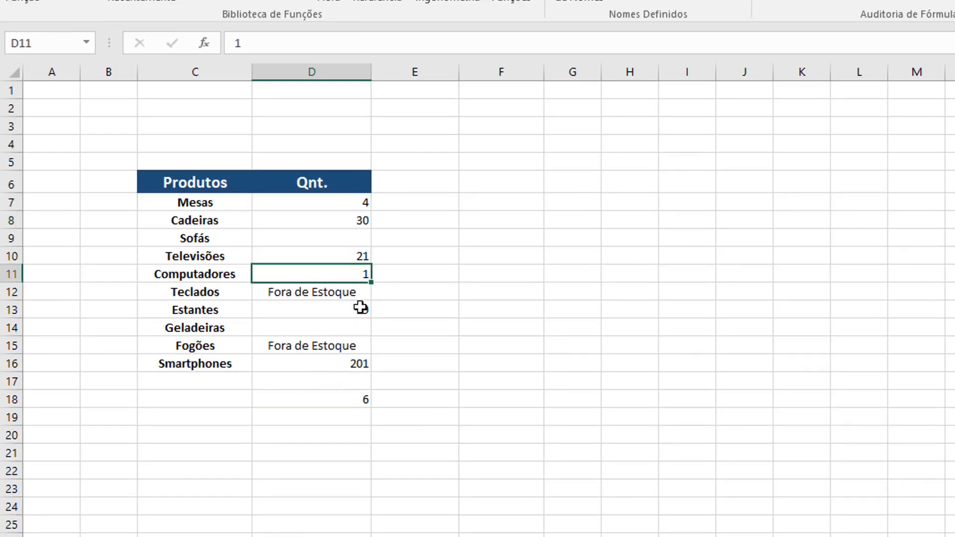
{"action": "left_click", "coordinate": [360, 308]}
{"action": "left_click", "coordinate": [360, 365]}
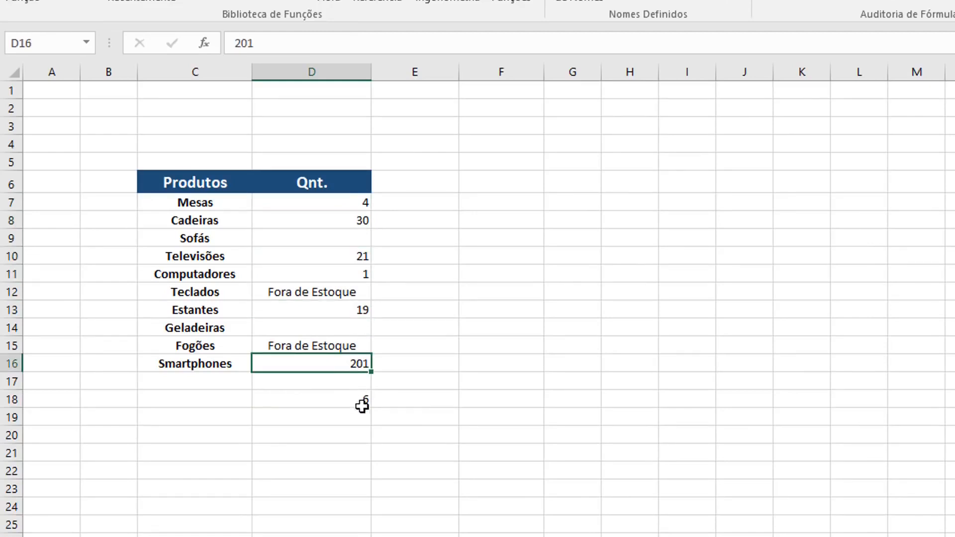
{"action": "left_click", "coordinate": [336, 346]}
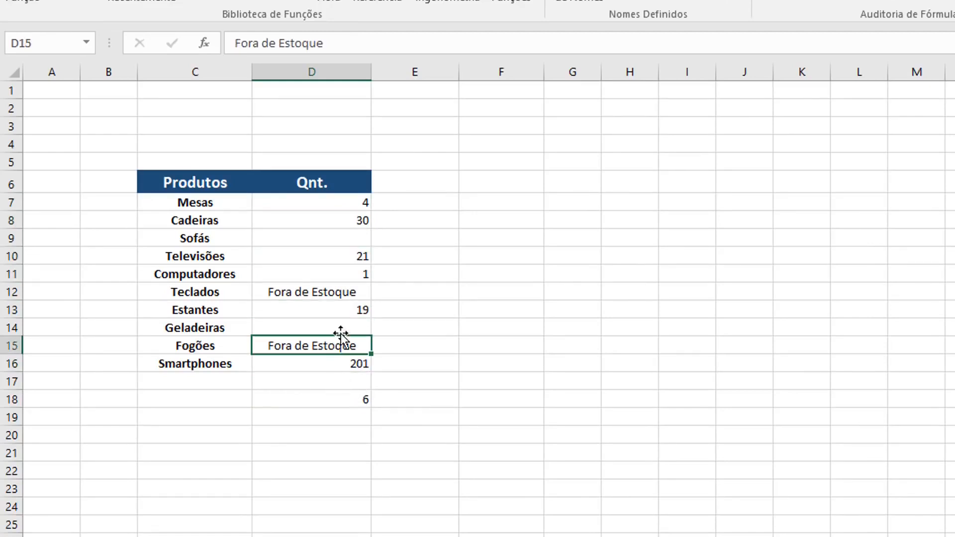
{"action": "left_click", "coordinate": [343, 330]}
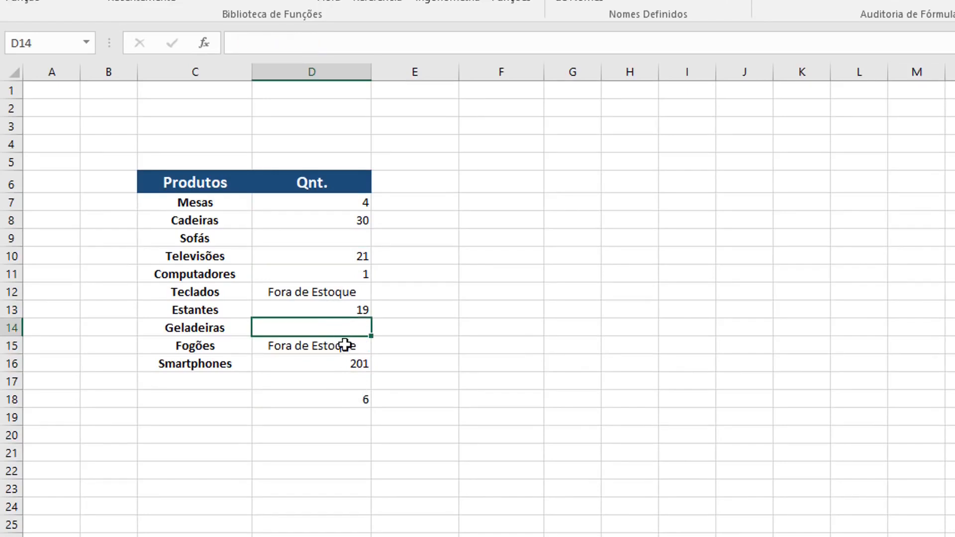
{"action": "left_click", "coordinate": [358, 414]}
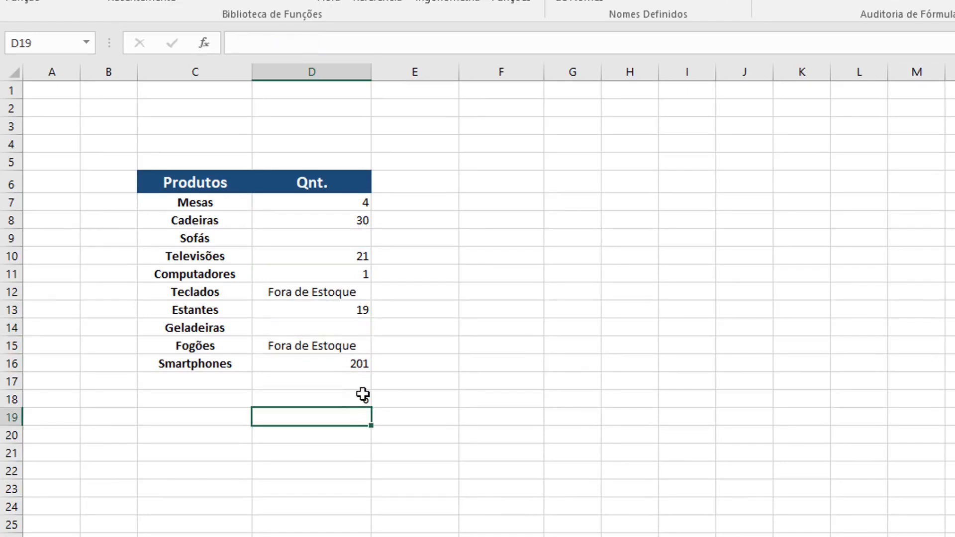
{"action": "left_click", "coordinate": [362, 397]}
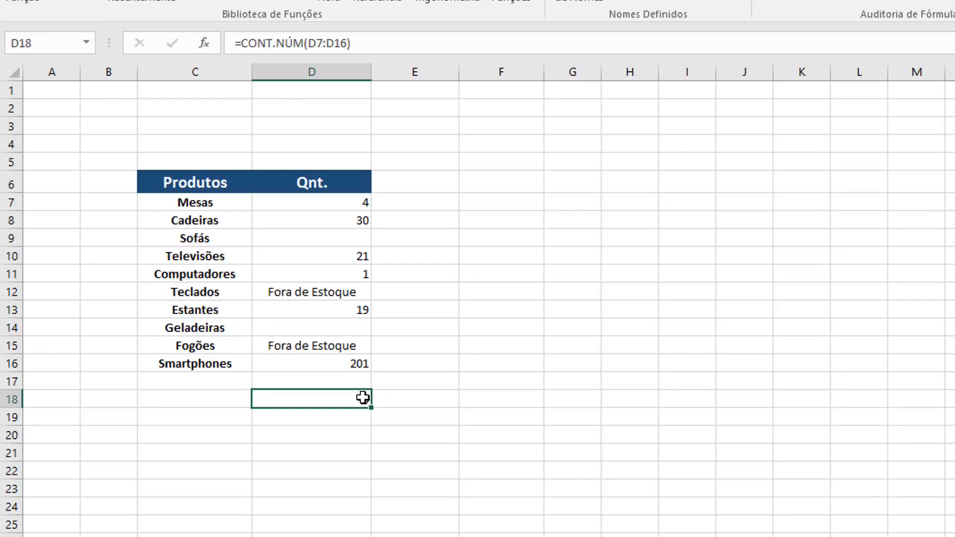
- Enter =CONT.VALORES(D7:D16) in cell D19 to count the non-empty quantities, and check it against the text cells D12 and D15
{"action": "key", "text": "Return"}
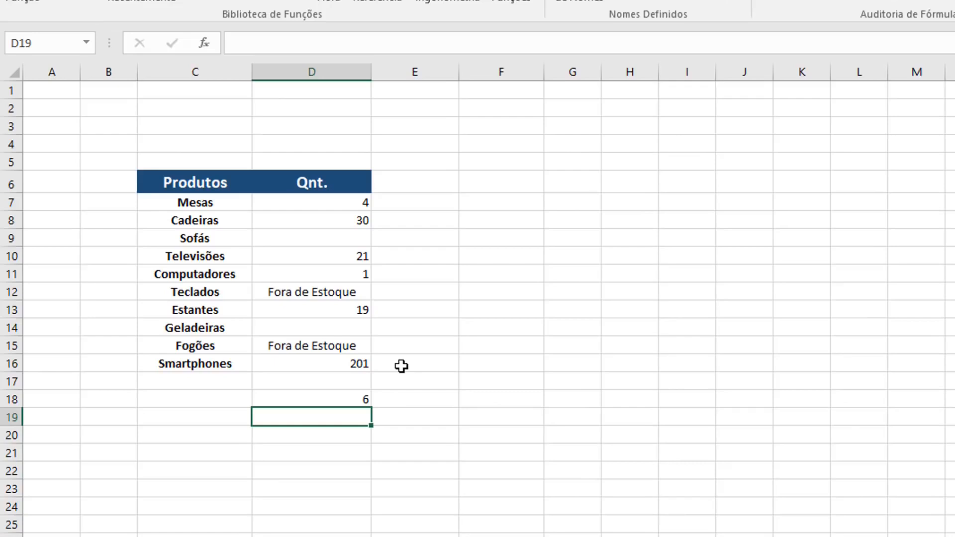
{"action": "type", "text": "="}
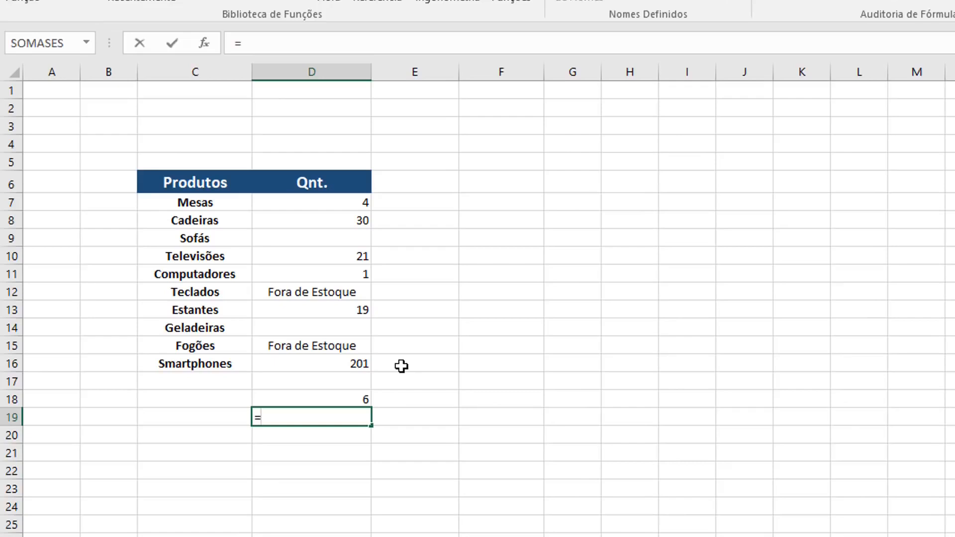
{"action": "type", "text": "CONT"}
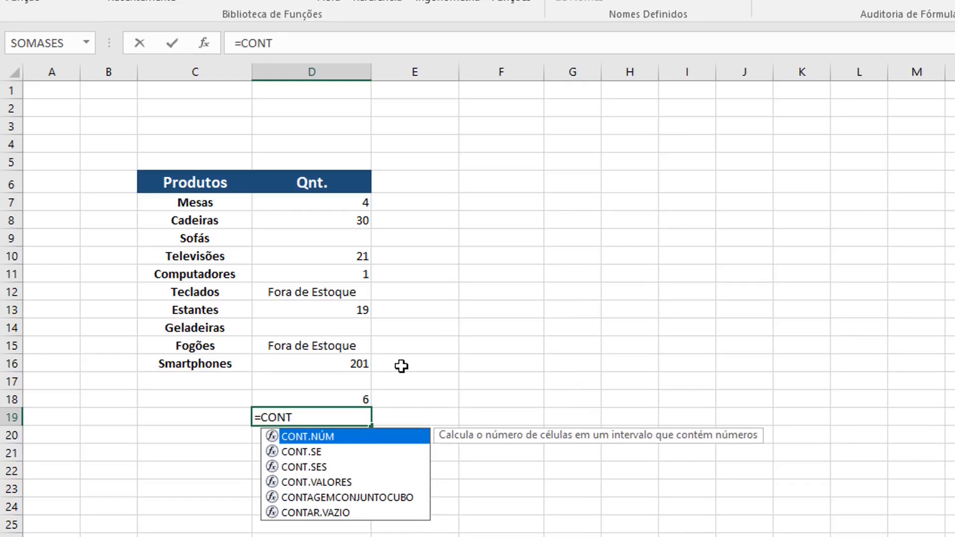
{"action": "key", "text": "Down"}
{"action": "key", "text": "Down"}
{"action": "key", "text": "Down"}
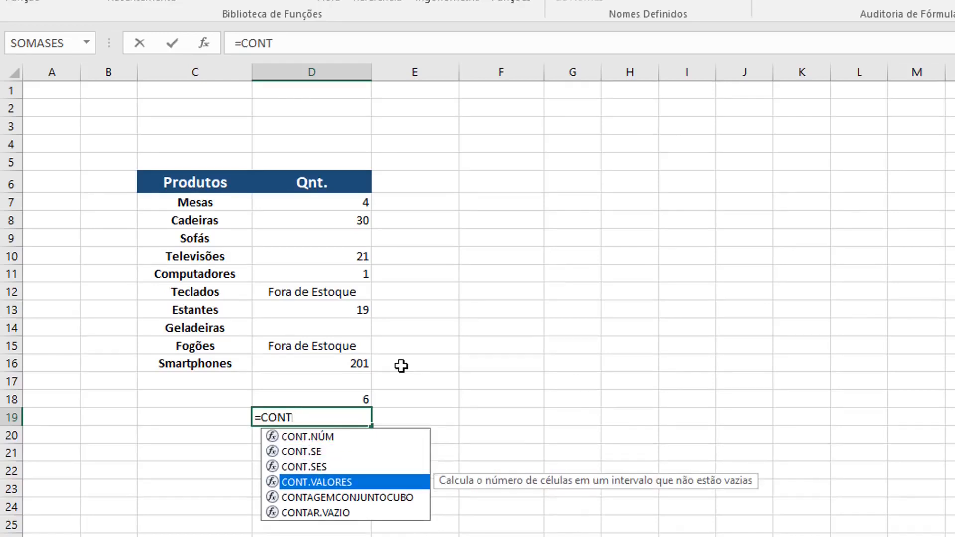
{"action": "key", "text": "Tab"}
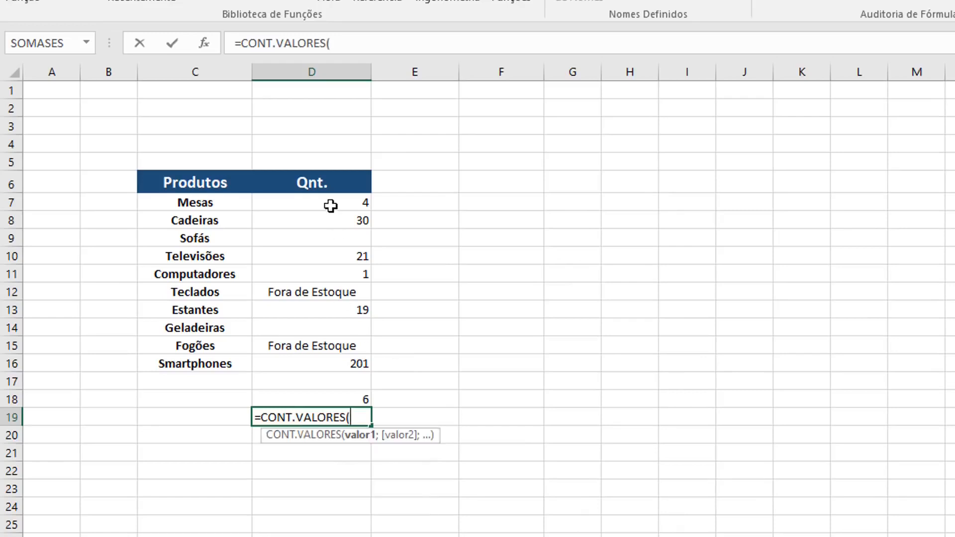
{"action": "left_click_drag", "start_coordinate": [331, 204], "coordinate": [334, 374]}
{"action": "type", "text": ")"}
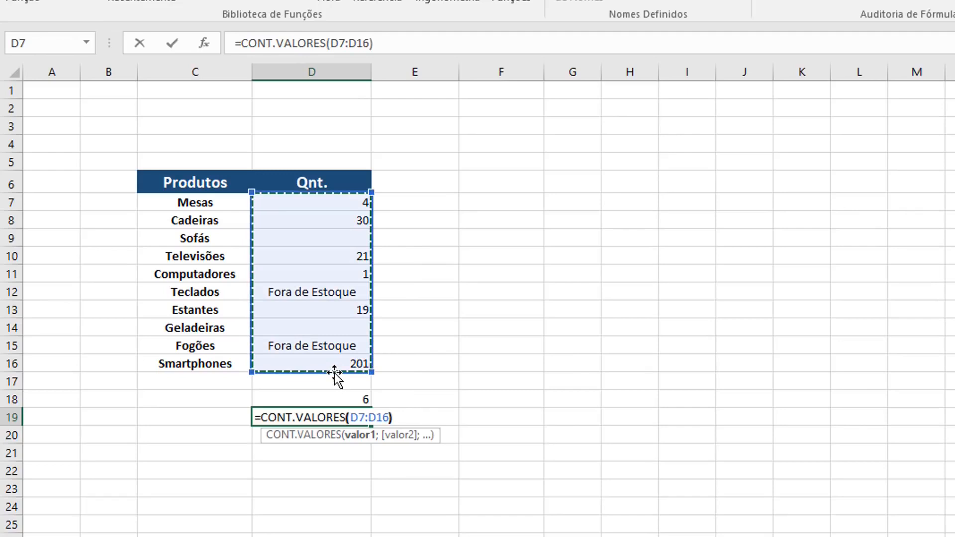
{"action": "key", "text": "Return"}
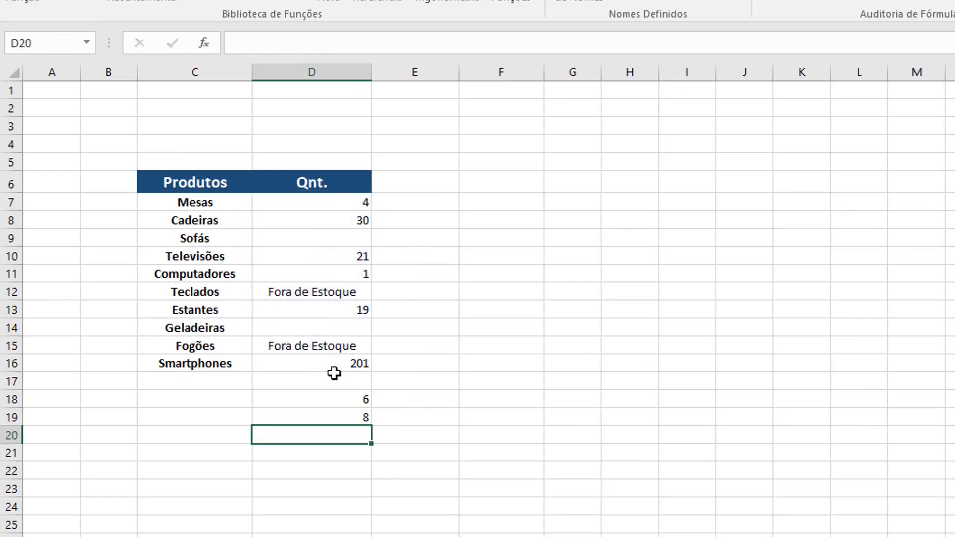
{"action": "left_click", "coordinate": [355, 417]}
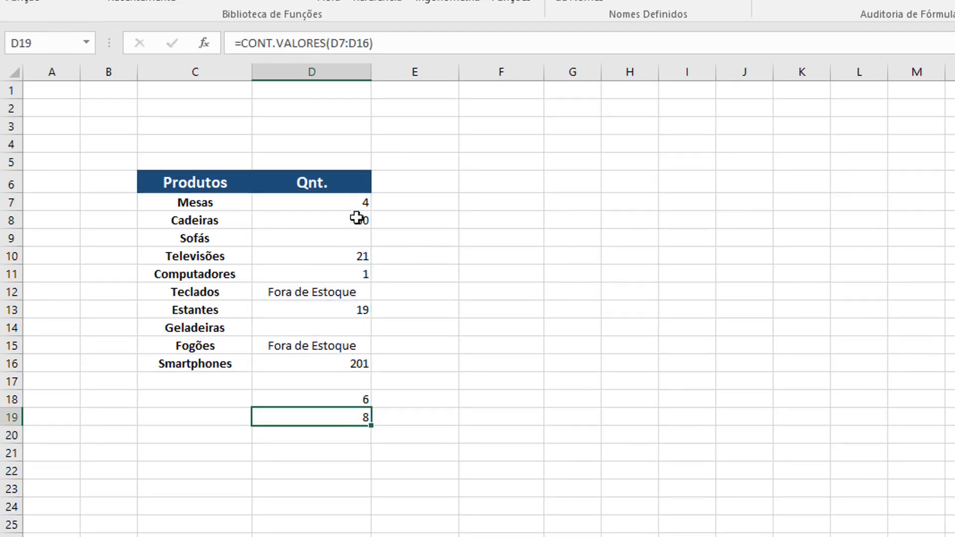
{"action": "left_click", "coordinate": [328, 295]}
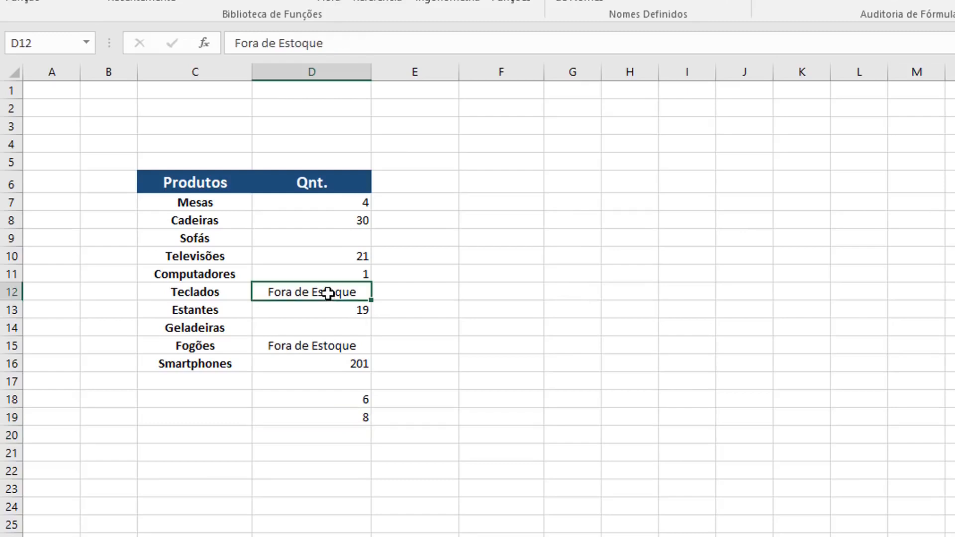
{"action": "left_click", "coordinate": [329, 348]}
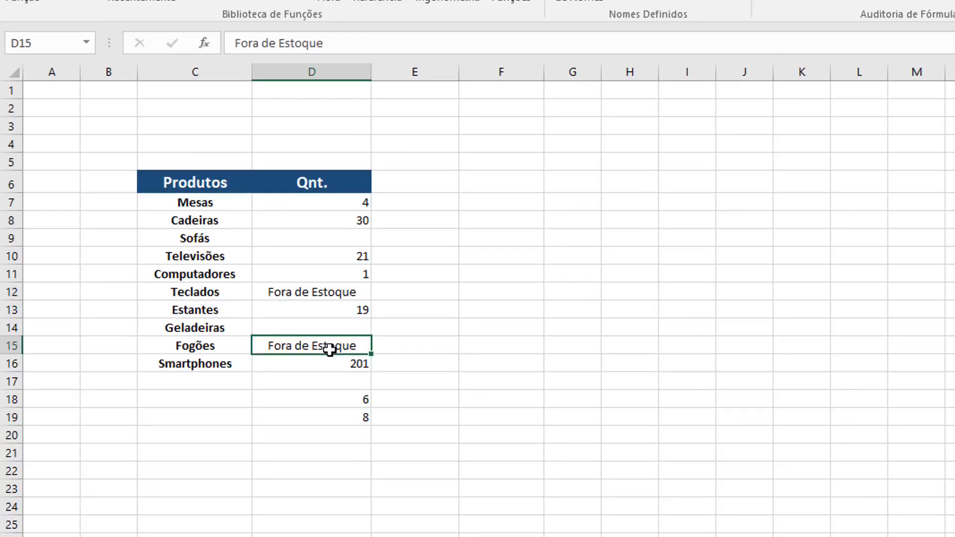
- Enter =CONTAR.VAZIO(D7:D16) in cell D20 to count the empty quantities, and check it against the blank cells D9 and D14
{"action": "left_click", "coordinate": [344, 435]}
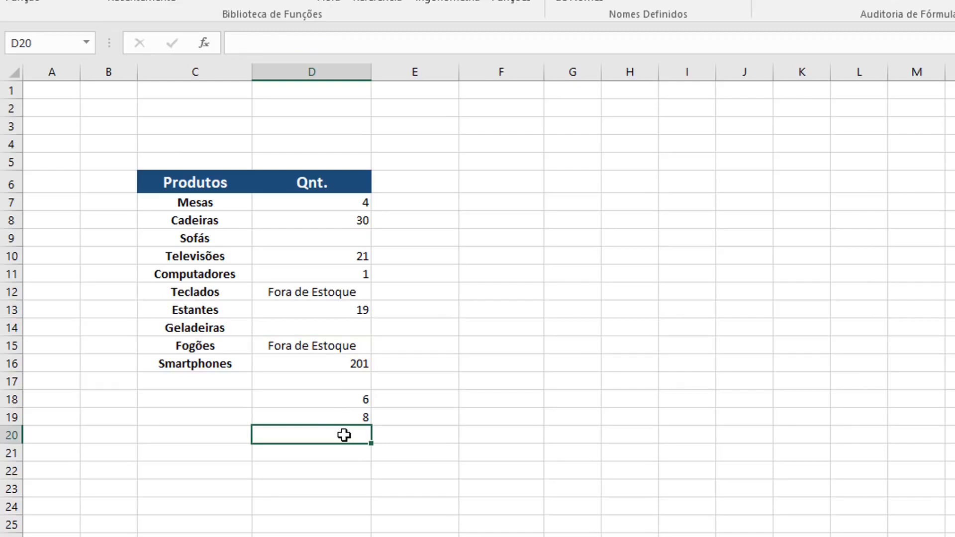
{"action": "type", "text": "=CONT"}
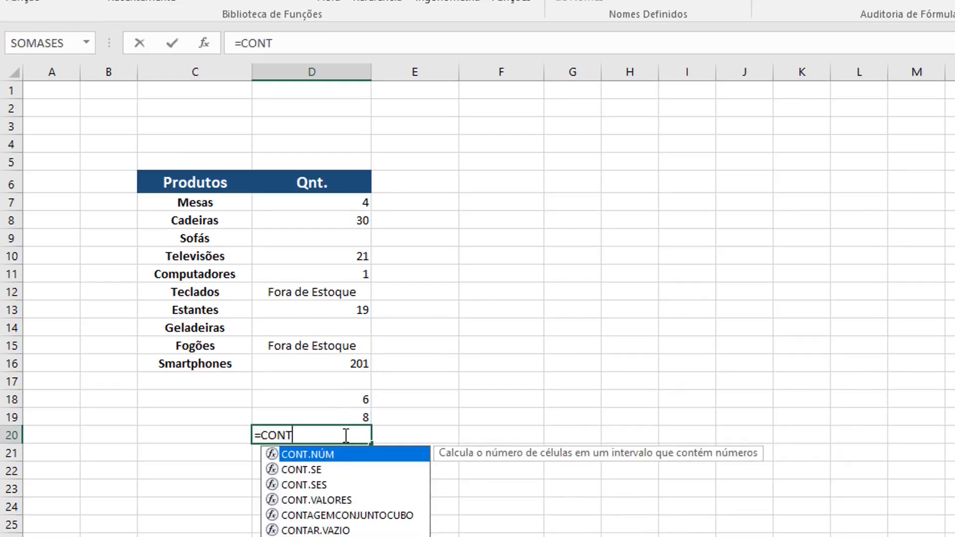
{"action": "key", "text": "Down"}
{"action": "key", "text": "Down"}
{"action": "key", "text": "Down"}
{"action": "key", "text": "Down"}
{"action": "key", "text": "Down"}
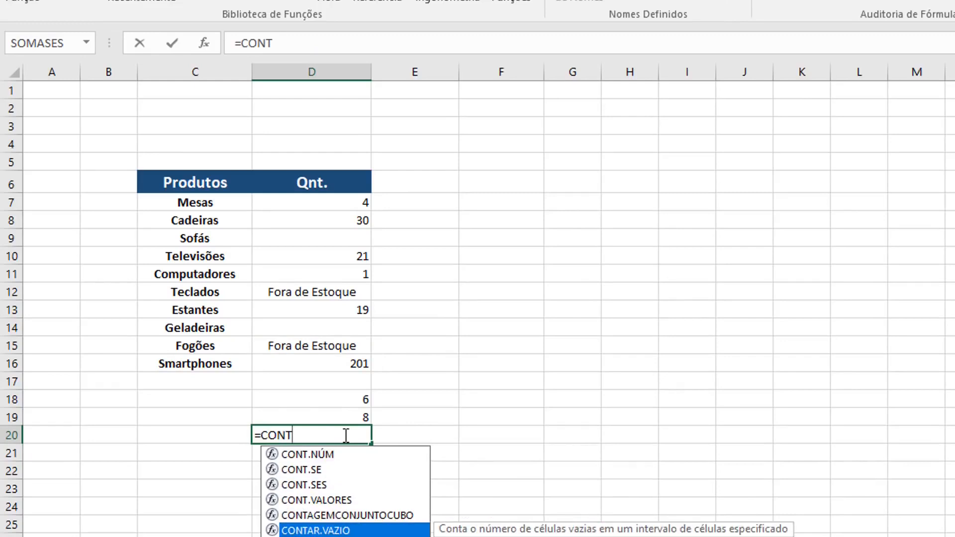
{"action": "key", "text": "Tab"}
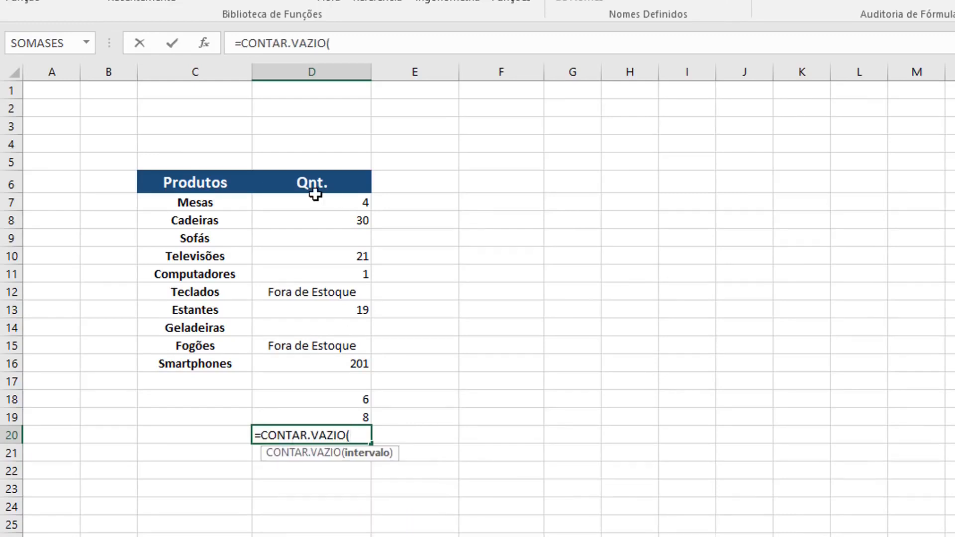
{"action": "left_click_drag", "start_coordinate": [320, 207], "coordinate": [325, 366]}
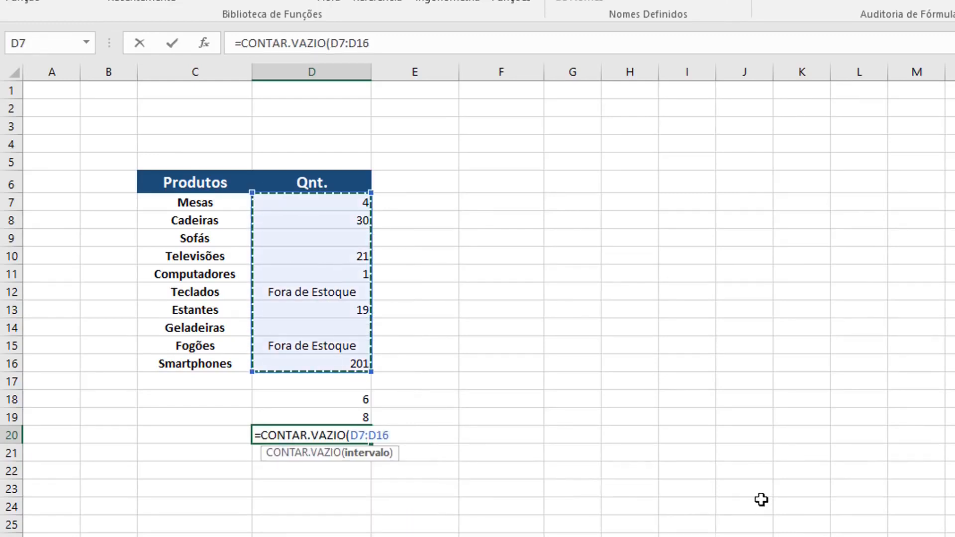
{"action": "key", "text": "Return"}
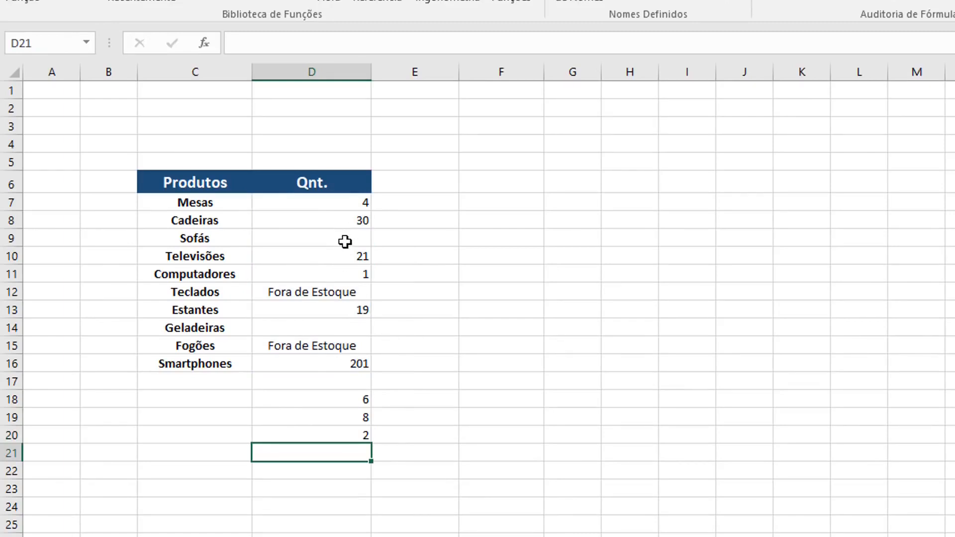
{"action": "left_click", "coordinate": [345, 241]}
{"action": "left_click", "coordinate": [360, 324]}
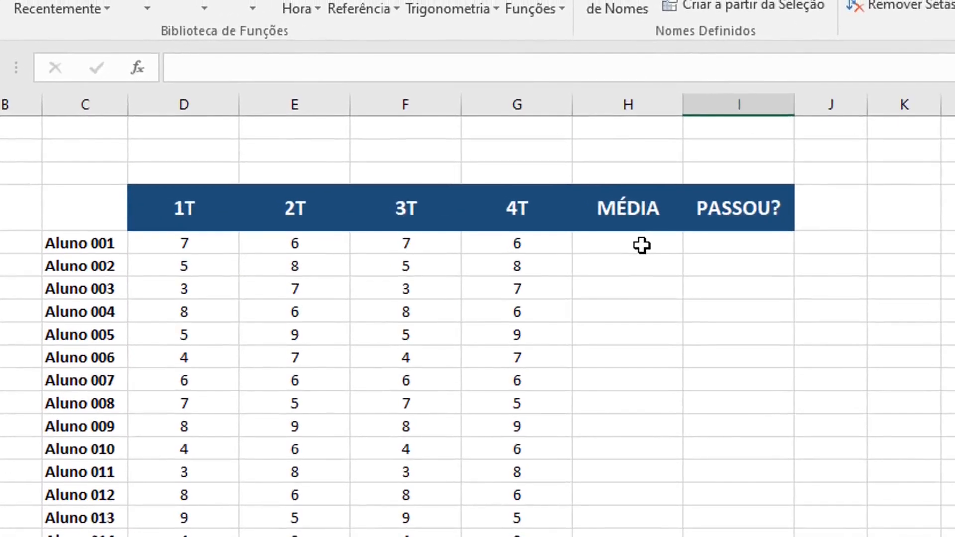
- Enter =MÉDIA(D6:G6) in cell H6 to average the four term grades of Aluno 001
{"action": "left_click", "coordinate": [530, 144]}
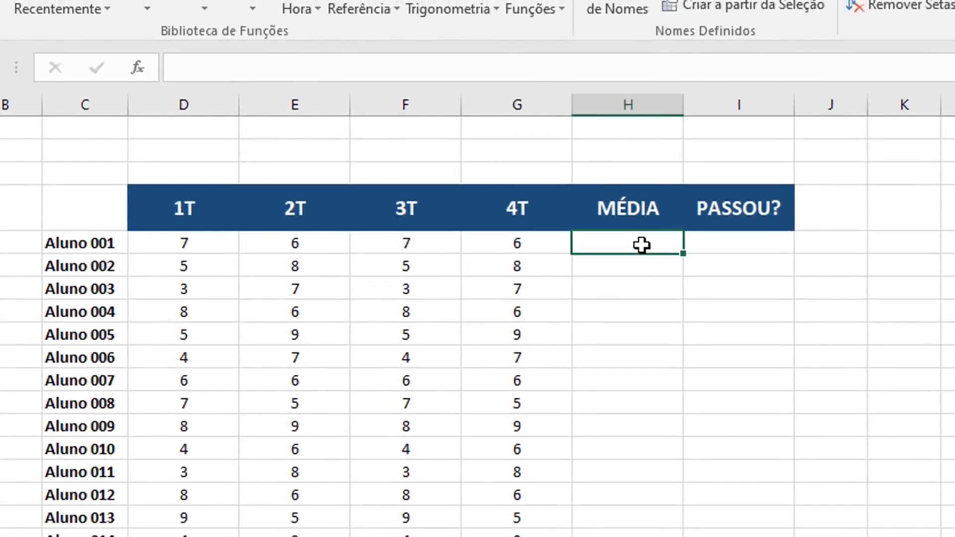
{"action": "type", "text": "="}
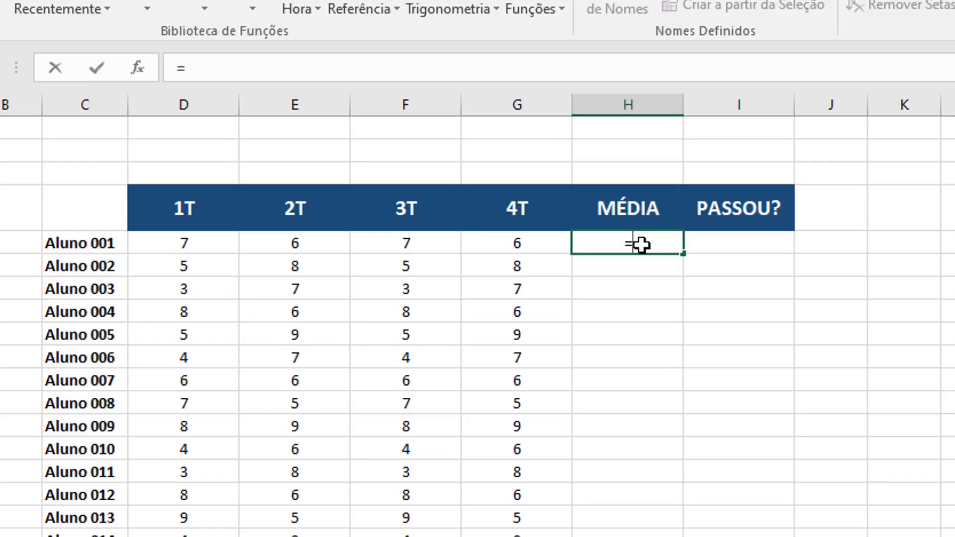
{"action": "type", "text": "MÉDIA("}
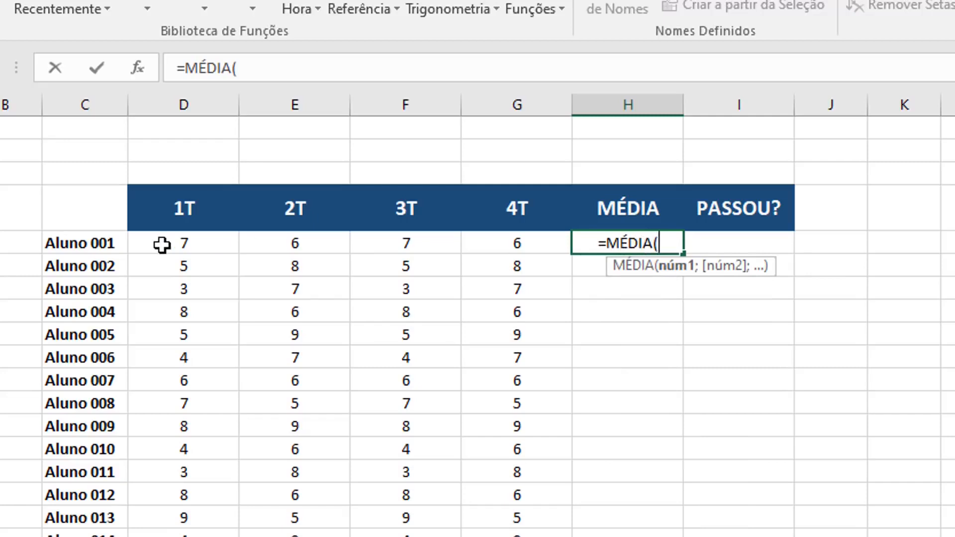
{"action": "left_click_drag", "start_coordinate": [162, 244], "coordinate": [495, 245]}
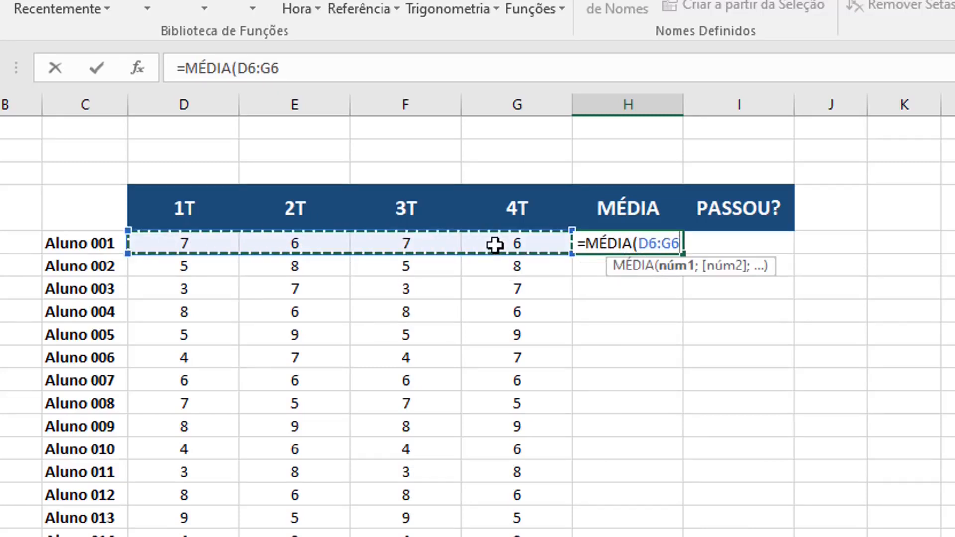
{"action": "type", "text": ")"}
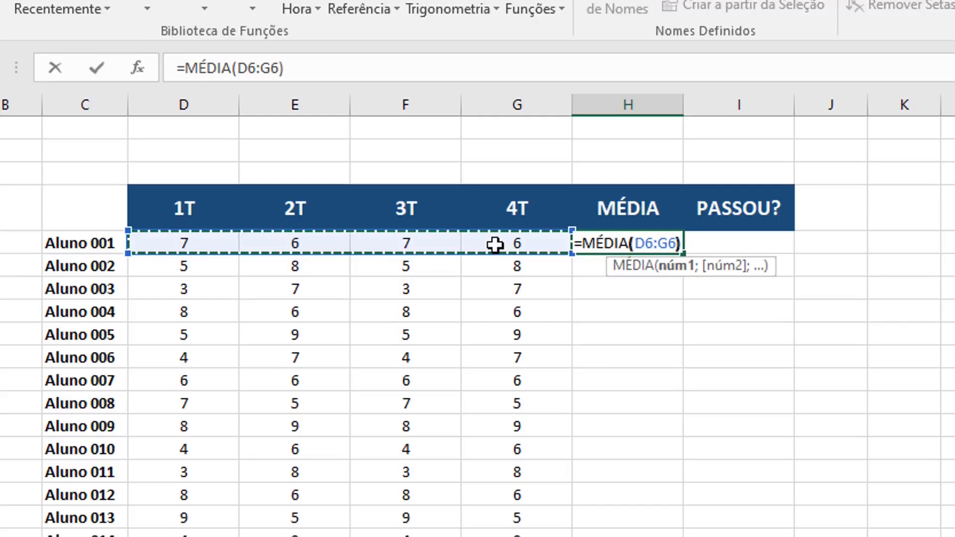
{"action": "key", "text": "Return"}
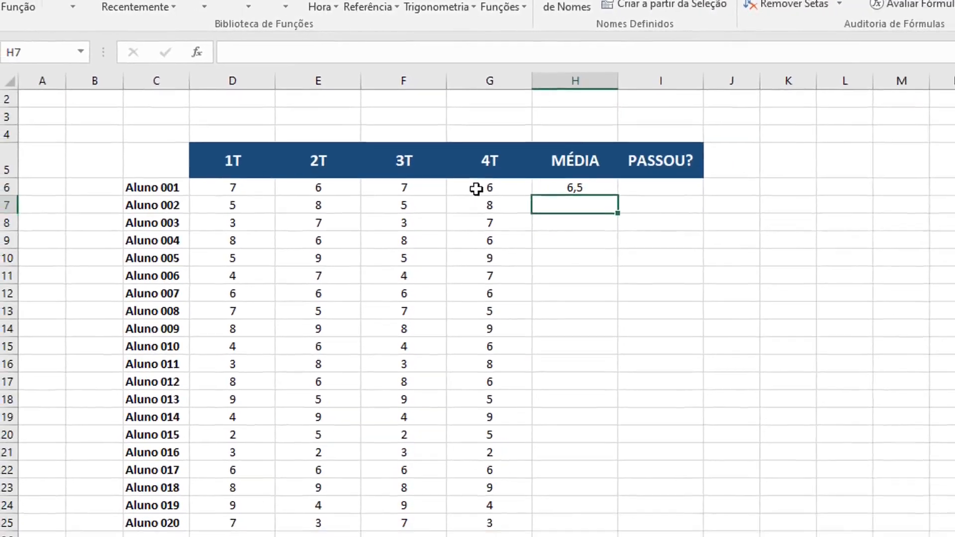
- Fill the average formula from H6 down through H25 for all students and check the formula in the last row
{"action": "left_click", "coordinate": [638, 244]}
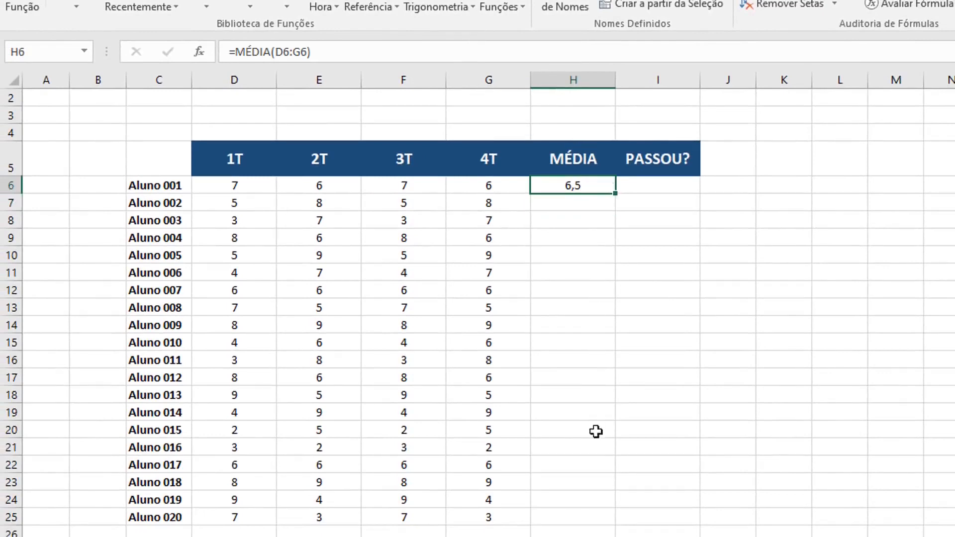
{"action": "double_click", "coordinate": [615, 194]}
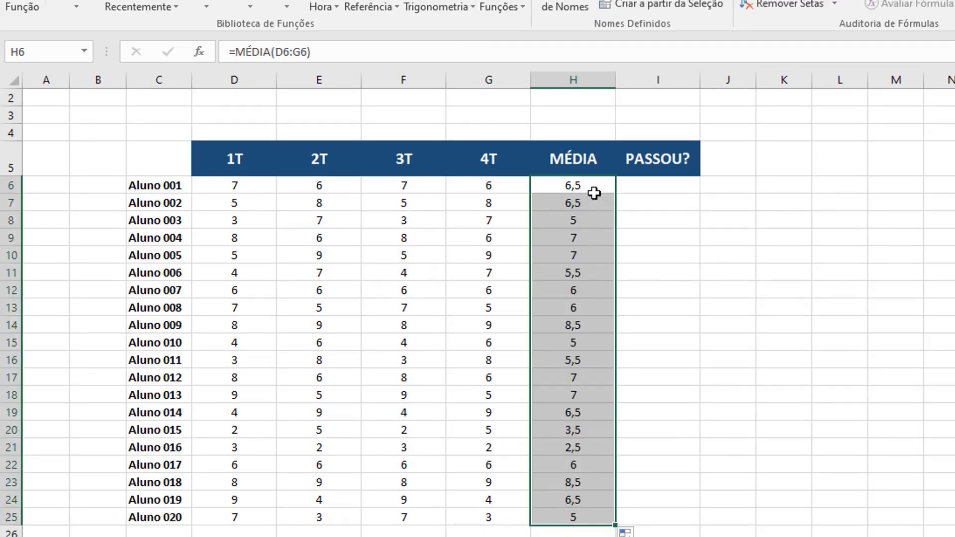
{"action": "key", "text": "ctrl+Down"}
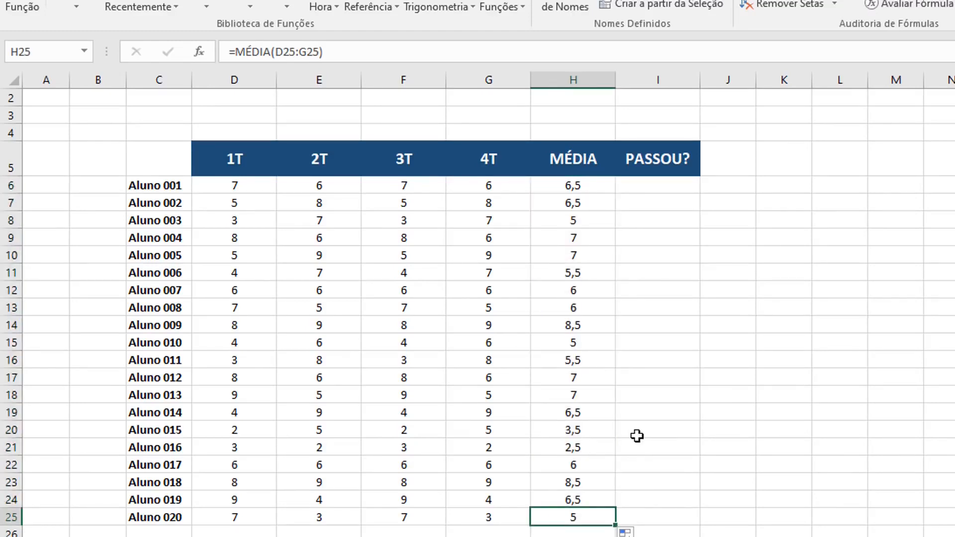
{"action": "left_click", "coordinate": [678, 500]}
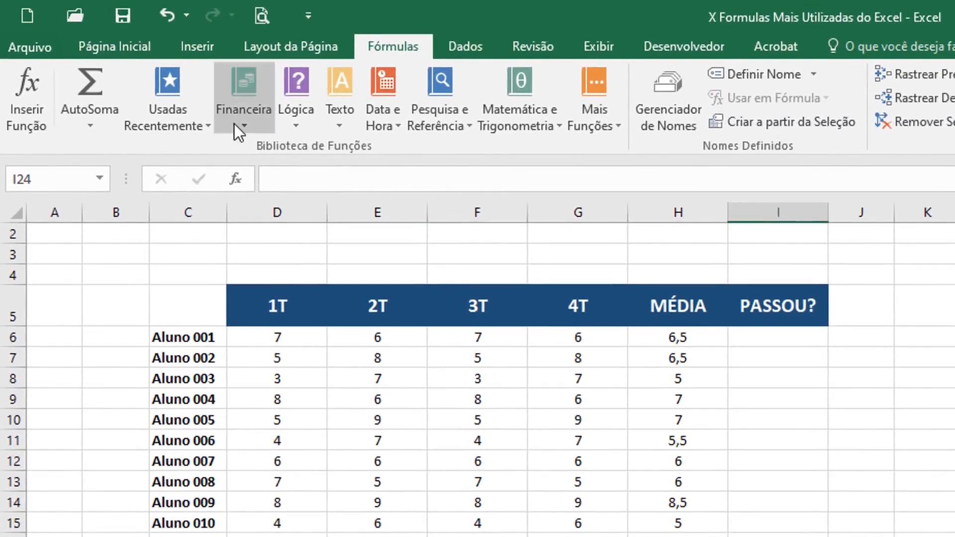
- Look through the additional function categories, and search the function library for MÉDIA
{"action": "left_click", "coordinate": [613, 123]}
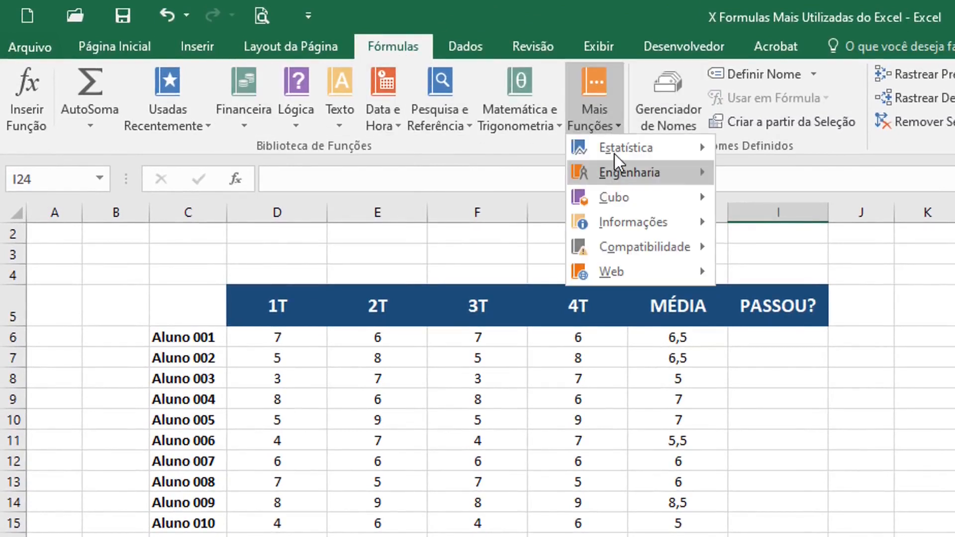
{"action": "mouse_move", "coordinate": [614, 147]}
{"action": "left_click", "coordinate": [485, 1]}
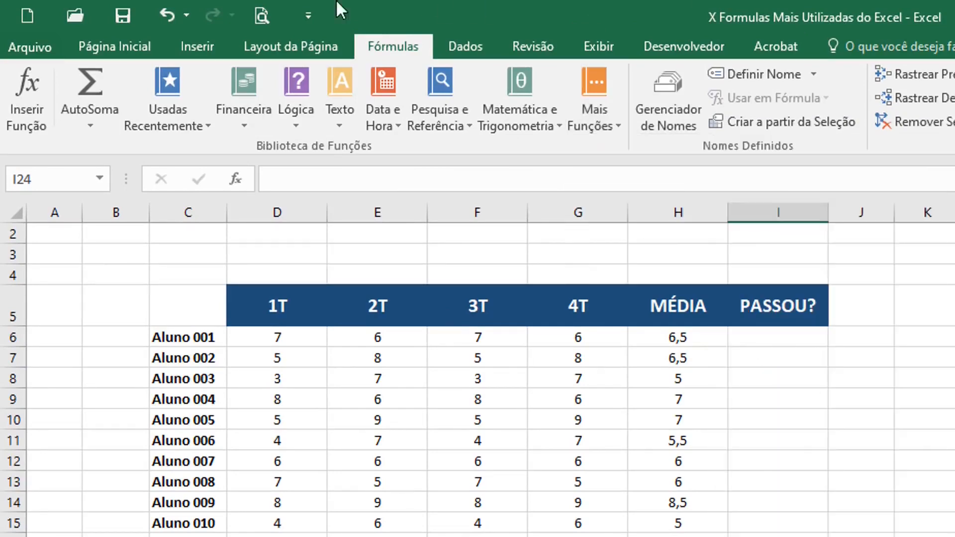
{"action": "left_click", "coordinate": [31, 118]}
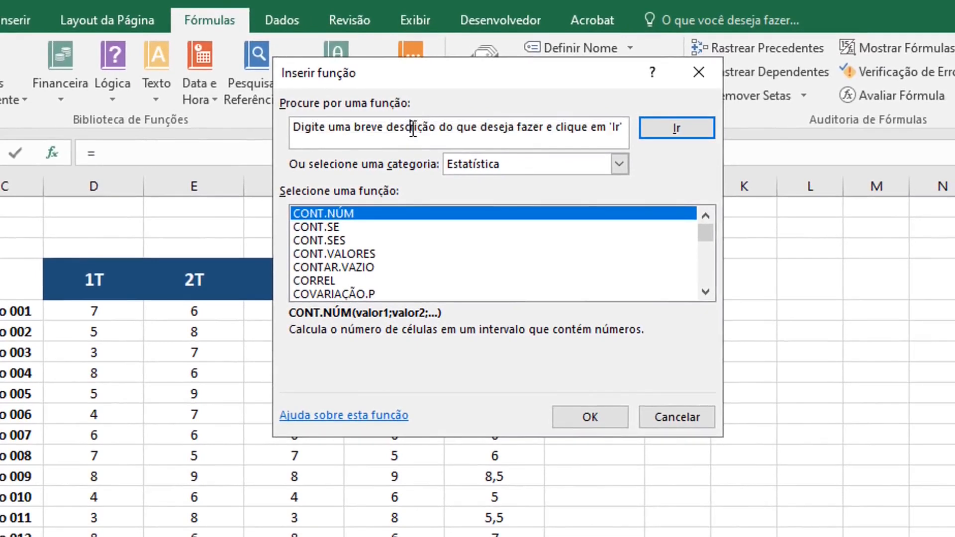
{"action": "left_click_drag", "start_coordinate": [625, 128], "coordinate": [218, 129]}
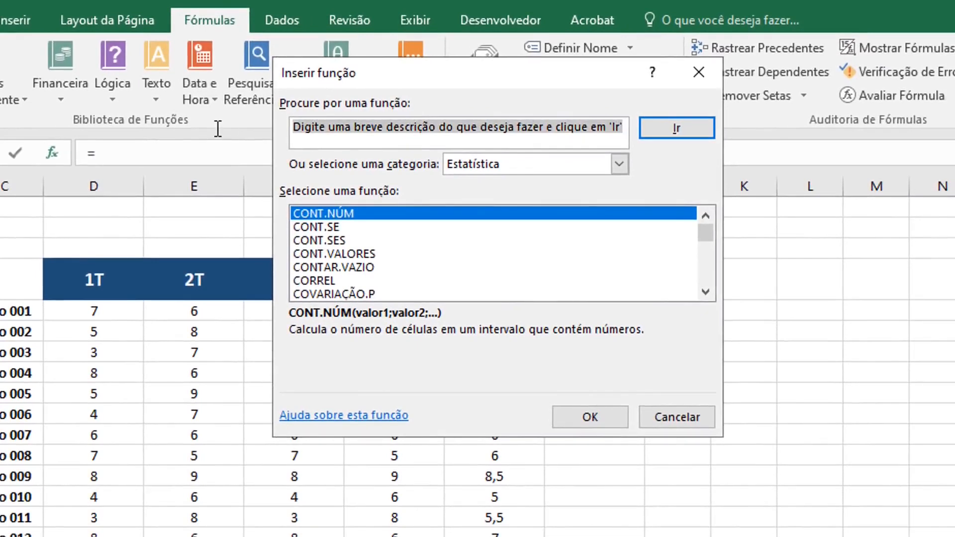
{"action": "type", "text": "M"}
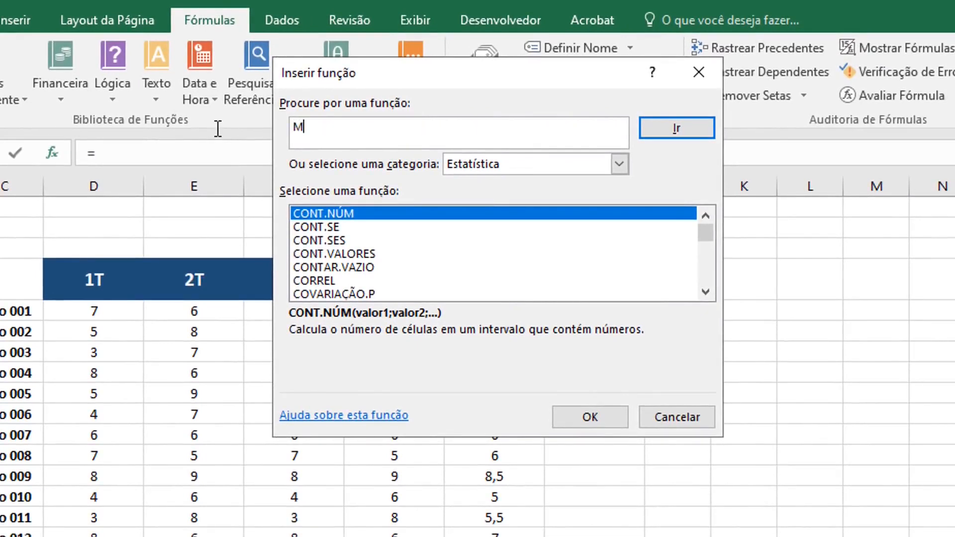
{"action": "type", "text": "ÉDIA"}
{"action": "left_click", "coordinate": [685, 125]}
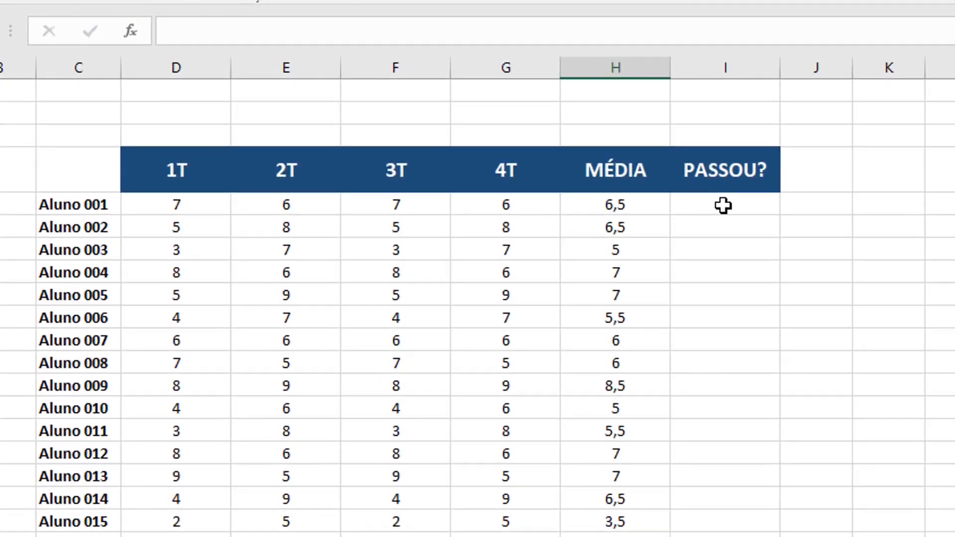
- Enter =SE(H6>=7;"SIM";"NÃO") in cell I6 to show whether Aluno 001 passed
{"action": "left_click", "coordinate": [740, 206]}
{"action": "type", "text": "=SE"}
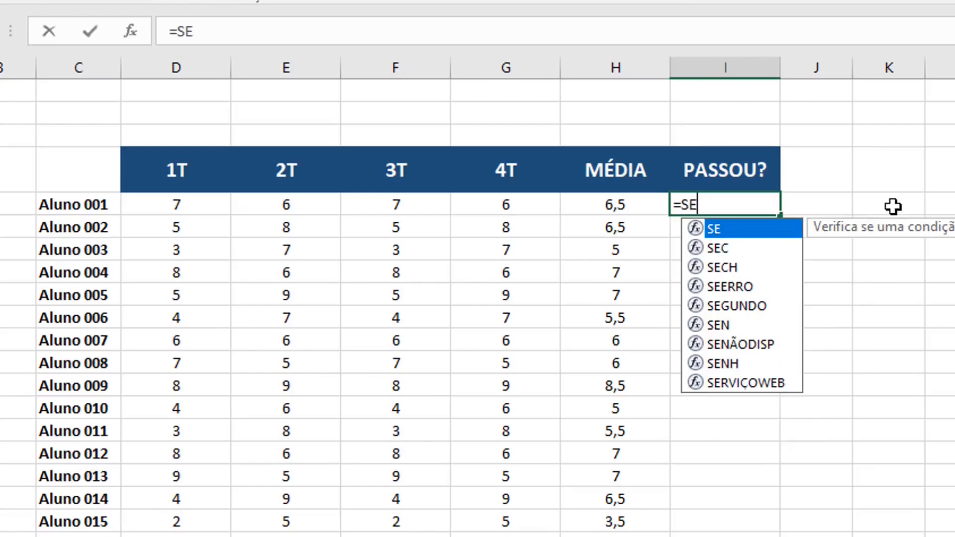
{"action": "type", "text": "("}
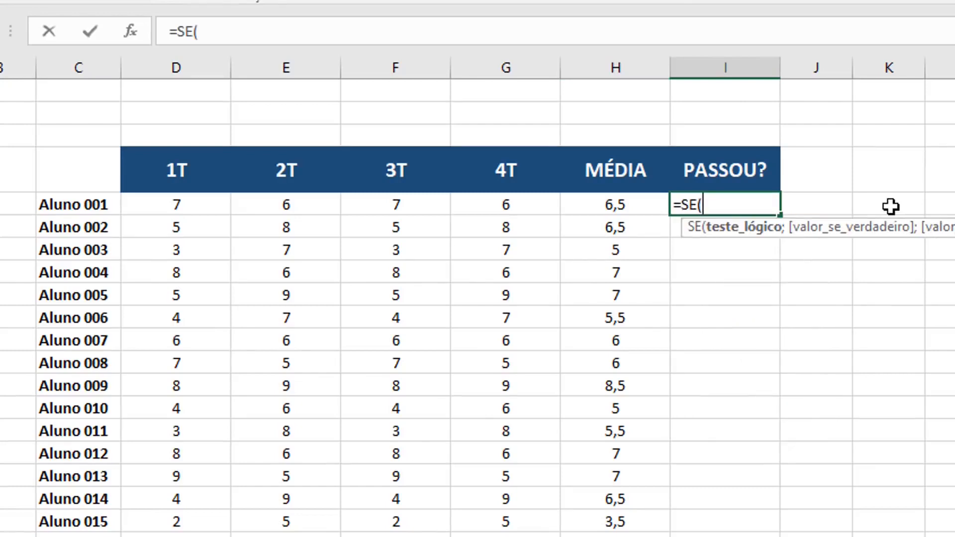
{"action": "left_click", "coordinate": [619, 206]}
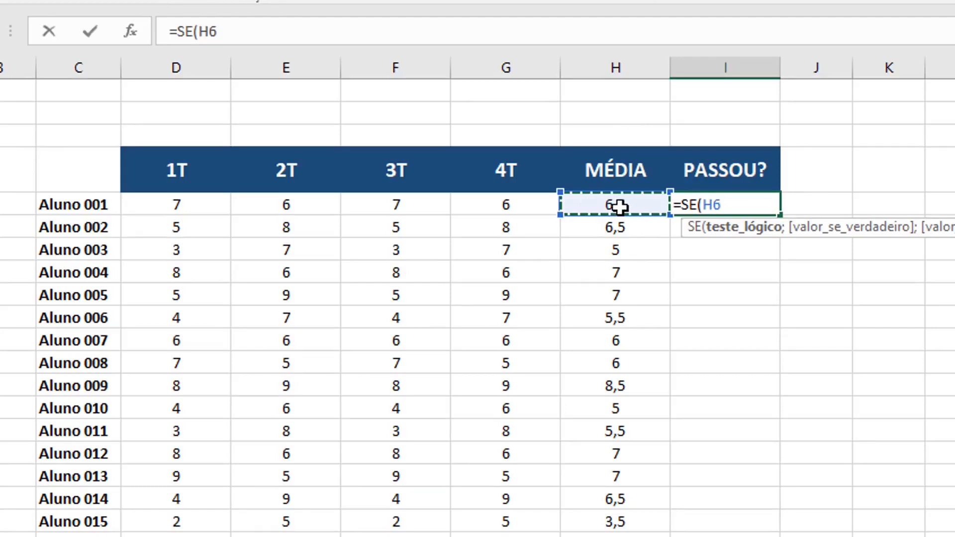
{"action": "type", "text": ">=7"}
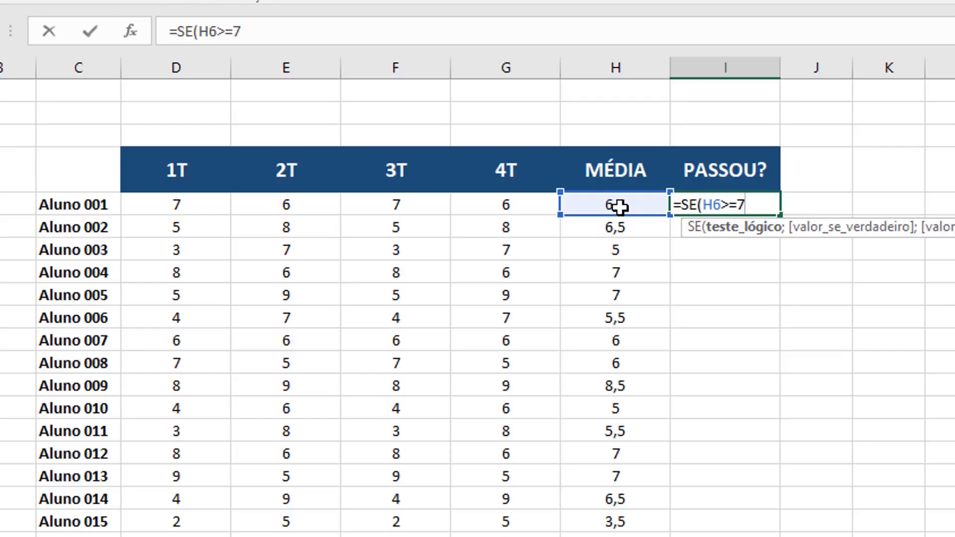
{"action": "type", "text": ";"}
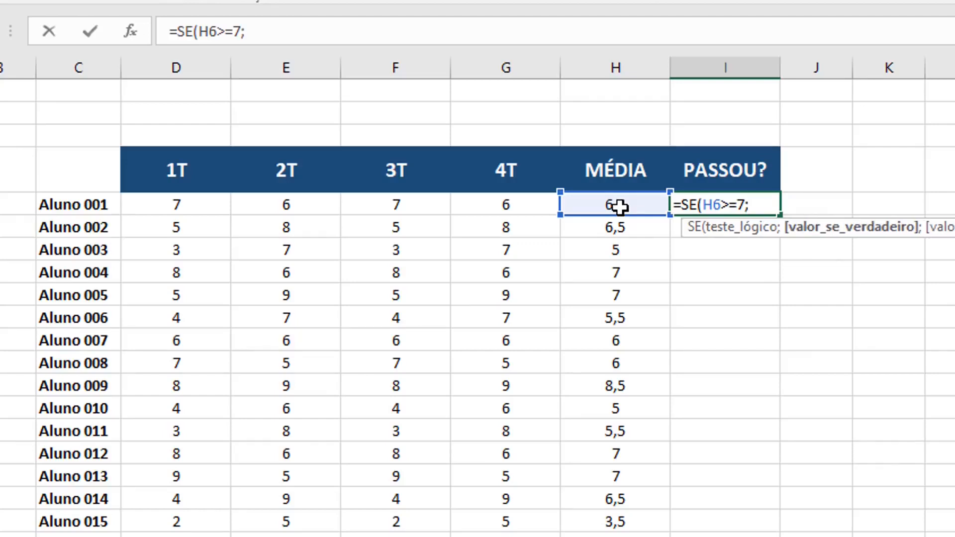
{"action": "type", "text": "\"SIM"}
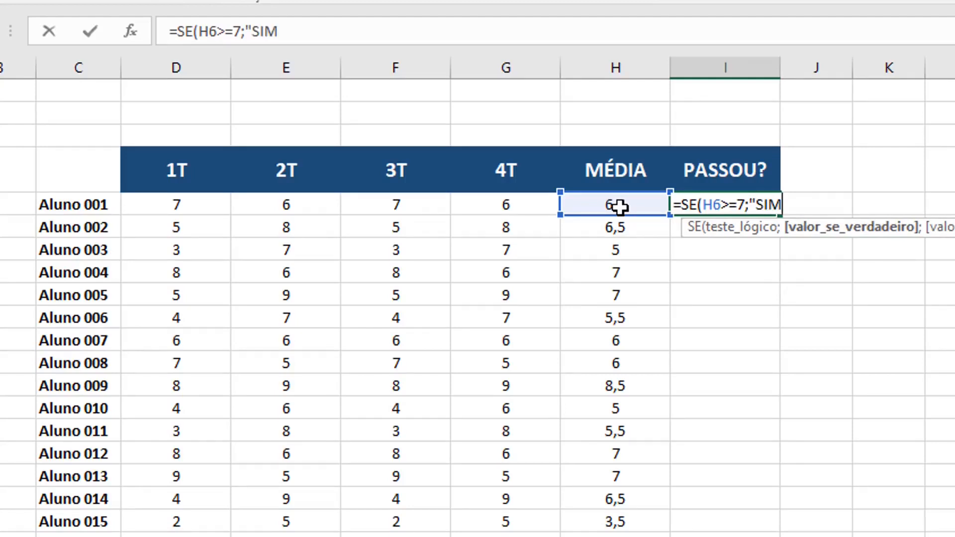
{"action": "type", "text": "\";\""}
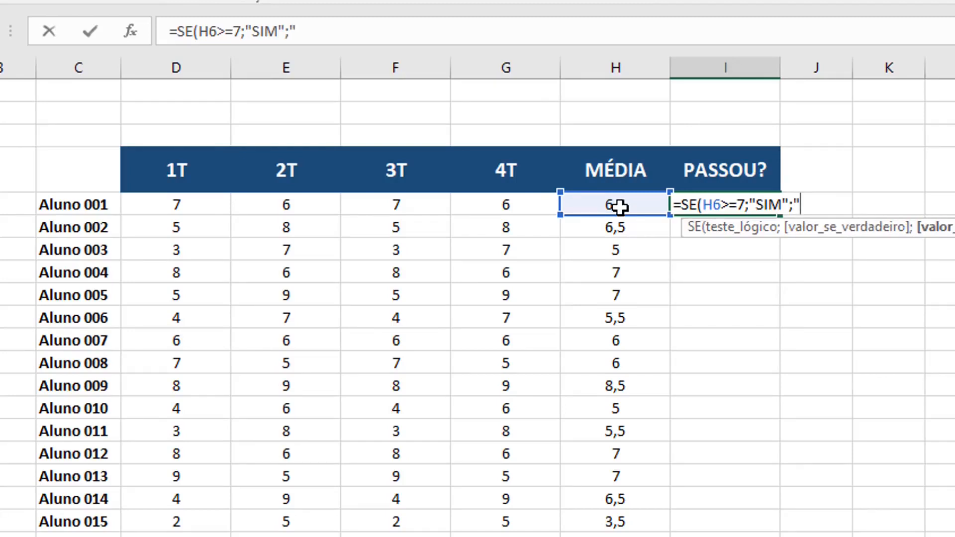
{"action": "type", "text": "NÃO\""}
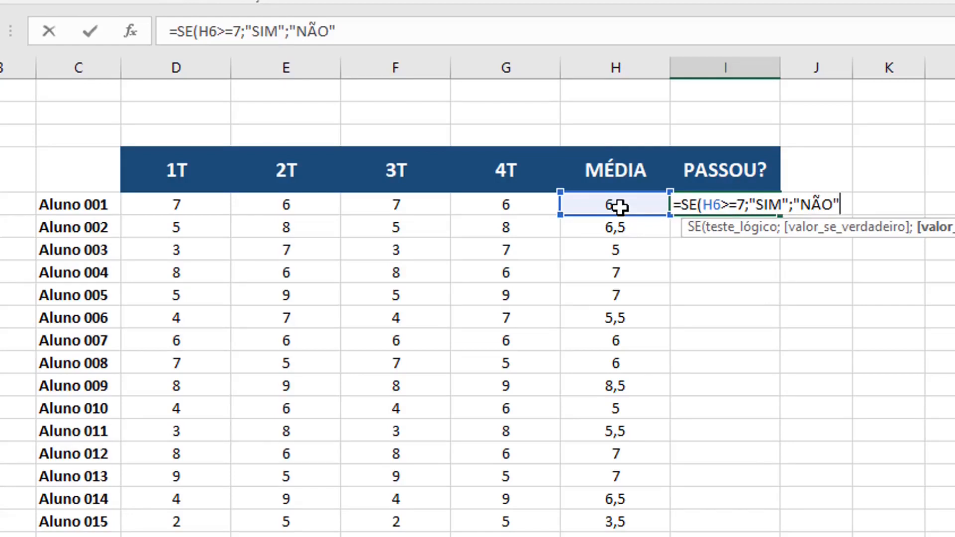
{"action": "type", "text": ")"}
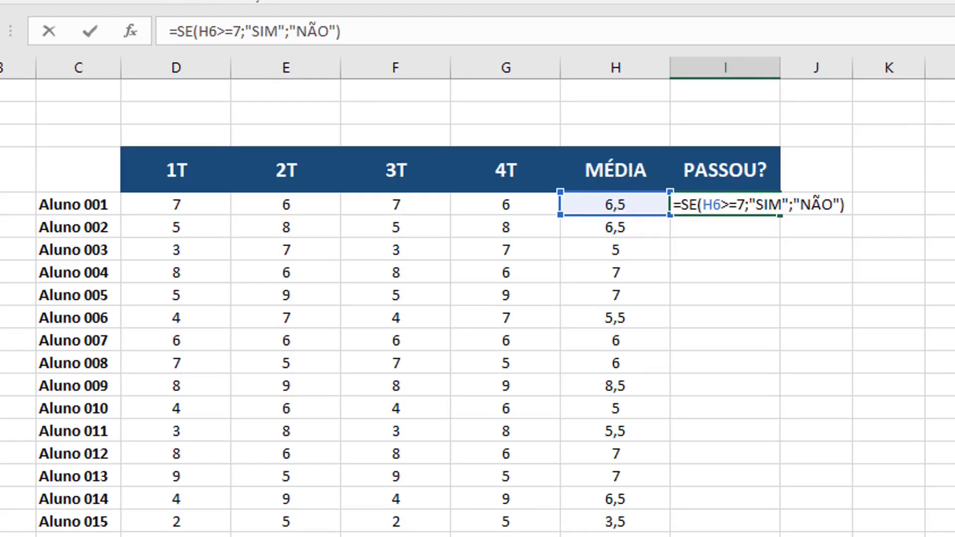
{"action": "key", "text": "Return"}
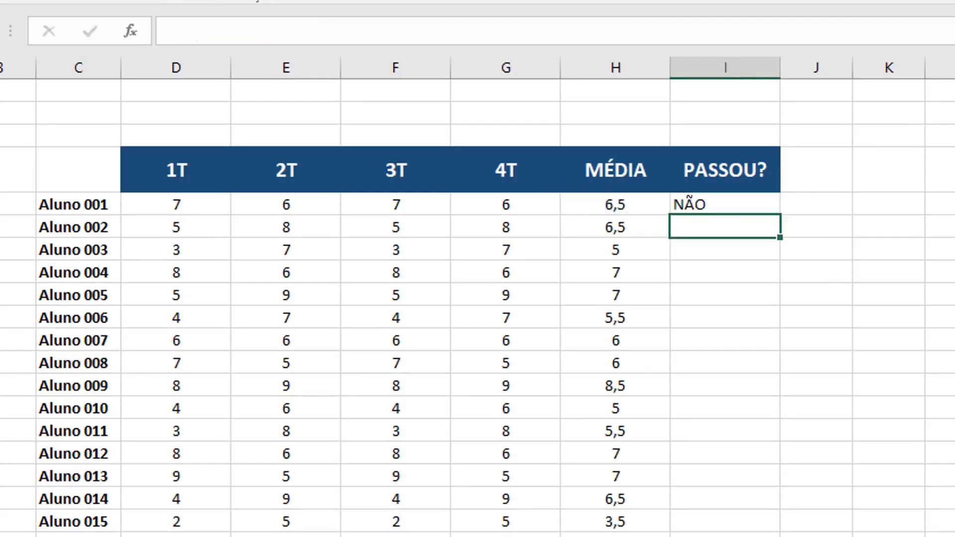
- Center the result in I6 and fill its SE formula down through I25 for all students
{"action": "left_click", "coordinate": [727, 203]}
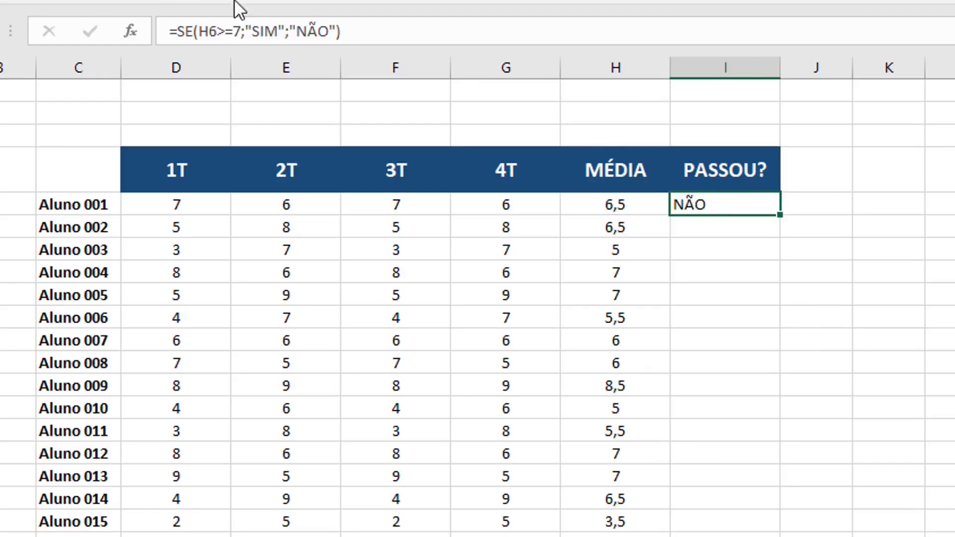
{"action": "left_click", "coordinate": [250, 0]}
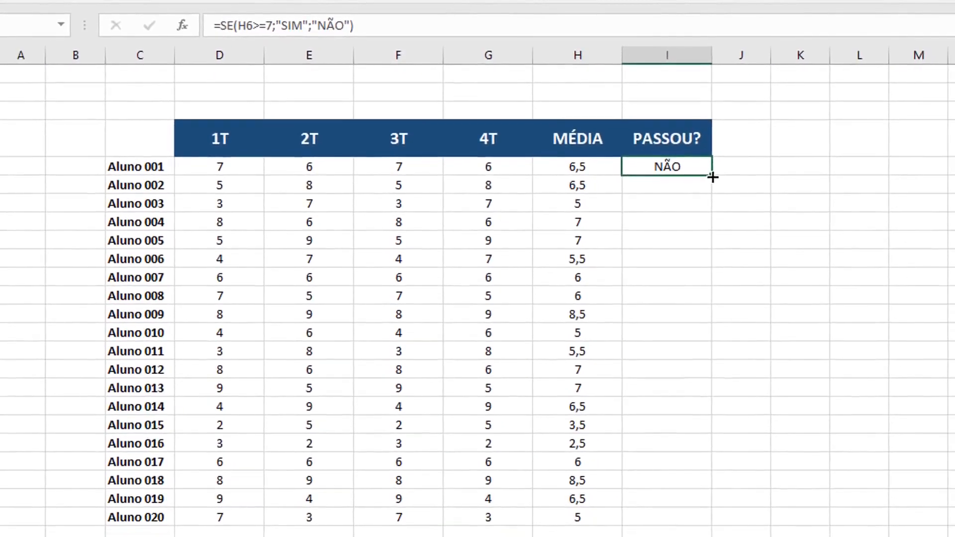
{"action": "double_click", "coordinate": [780, 216]}
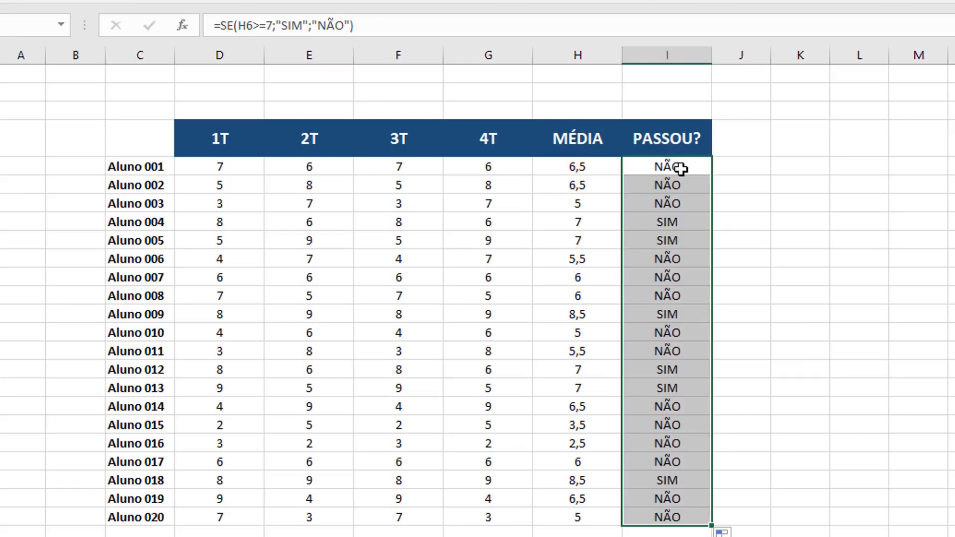
- Check the SIM results in the PASSOU? column against the averages of Aluno 004, 005, 009, 012, 013 and 018
{"action": "left_click", "coordinate": [685, 222]}
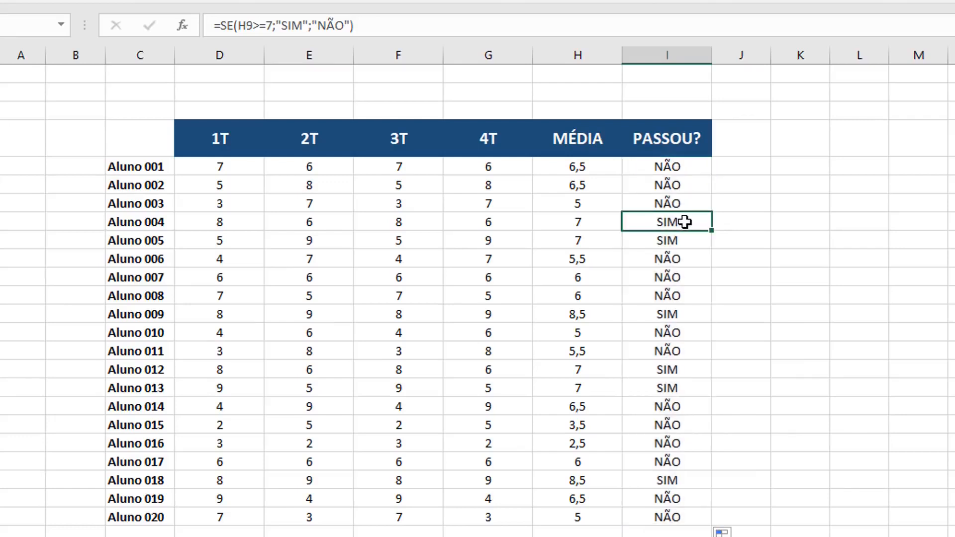
{"action": "left_click", "coordinate": [607, 222]}
{"action": "left_click", "coordinate": [596, 235]}
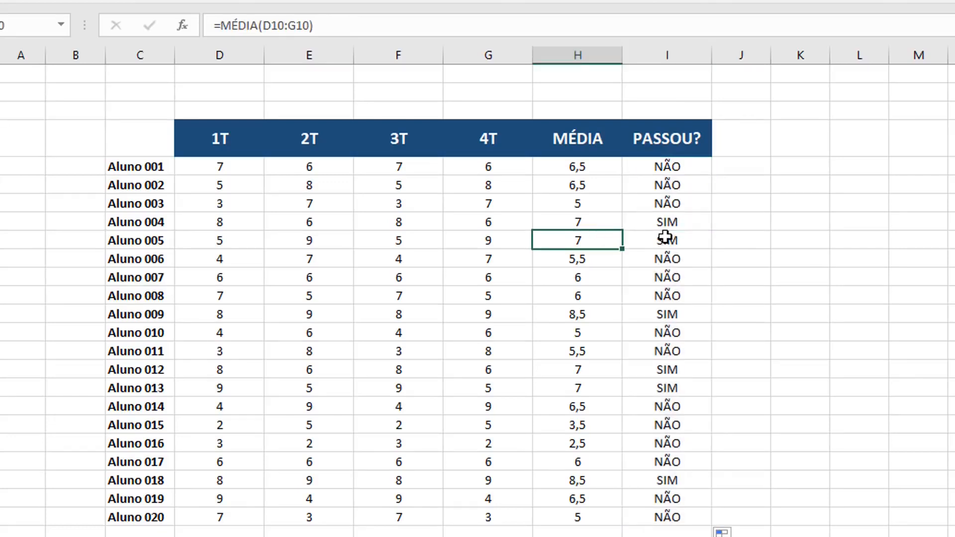
{"action": "left_click", "coordinate": [677, 314]}
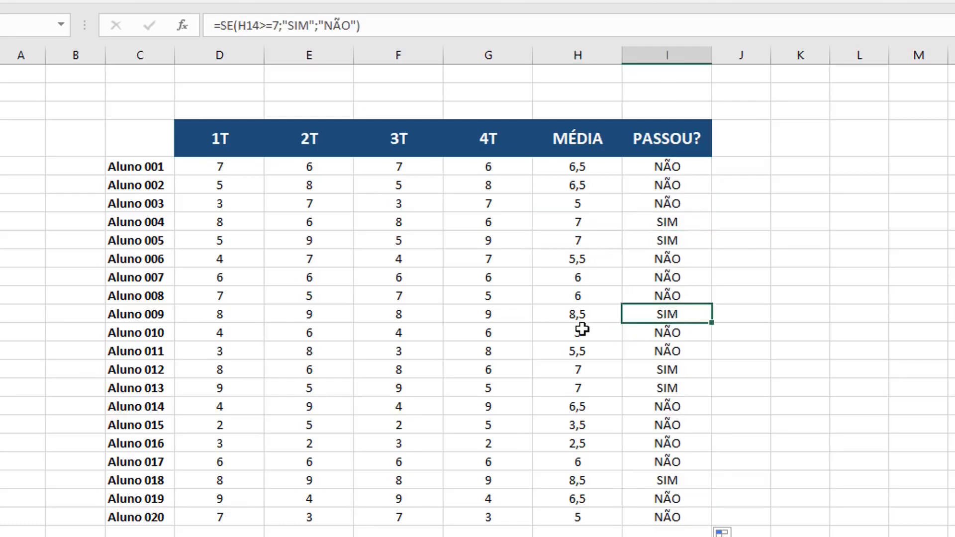
{"action": "left_click", "coordinate": [579, 315]}
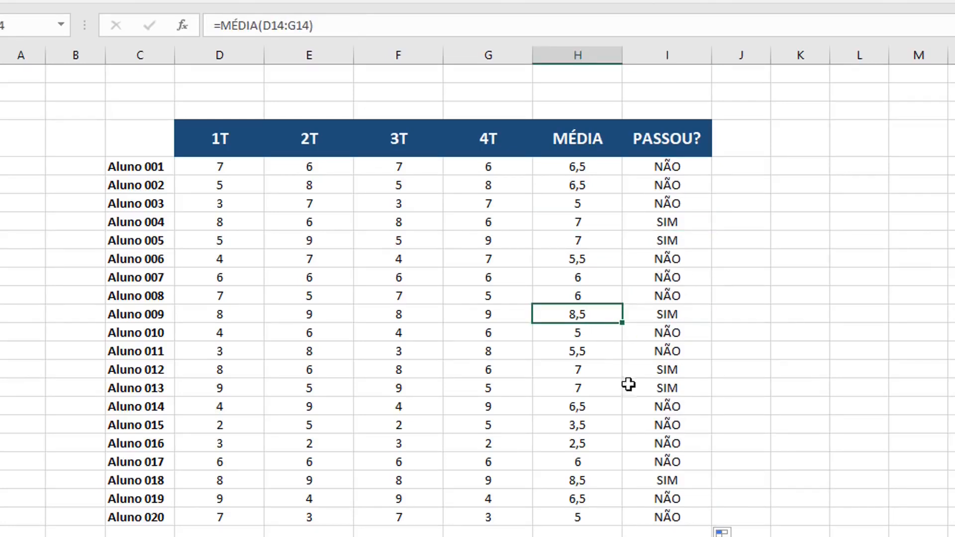
{"action": "left_click_drag", "start_coordinate": [588, 373], "coordinate": [586, 387]}
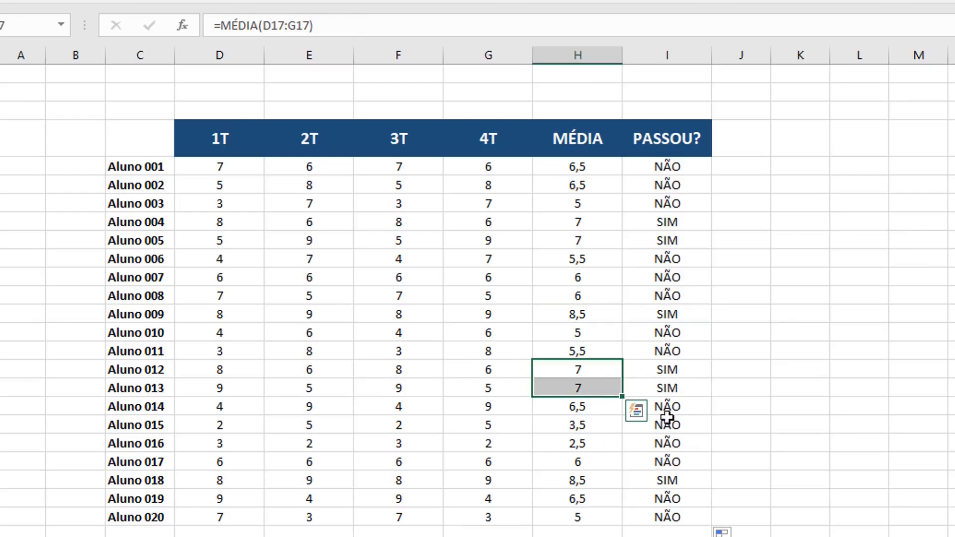
{"action": "left_click", "coordinate": [673, 480]}
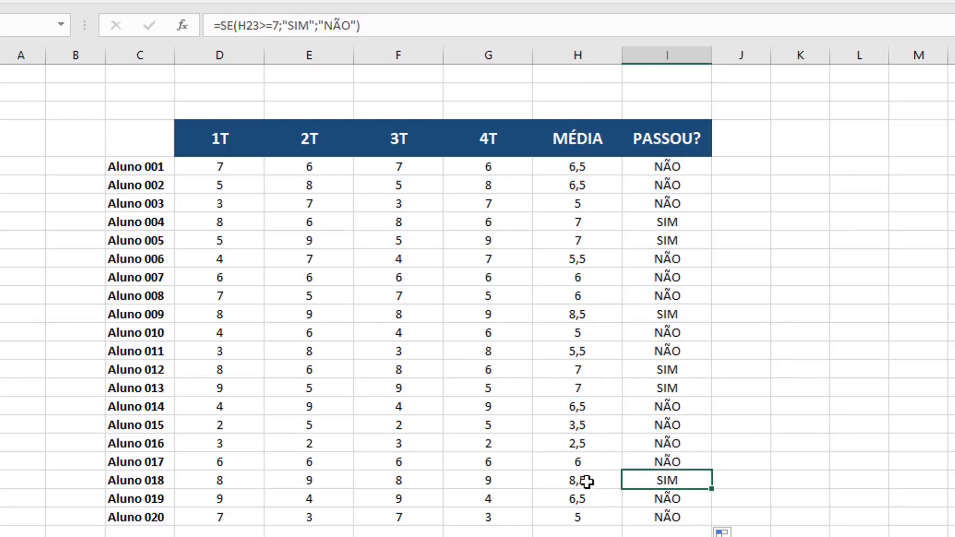
{"action": "left_click", "coordinate": [587, 482]}
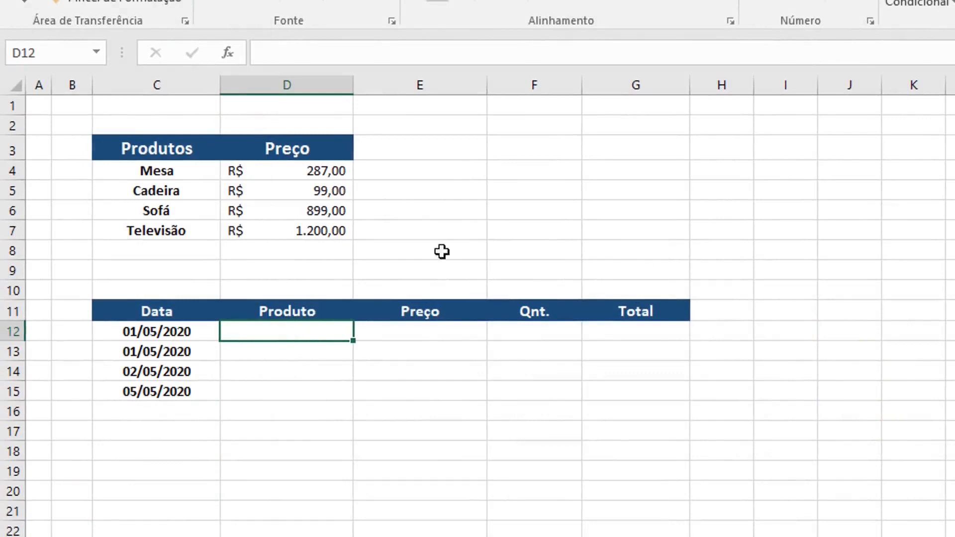
- Begin an SE formula in E12 that returns the price in D4 when product D12 equals C4 (Mesa)
{"action": "left_click", "coordinate": [428, 330]}
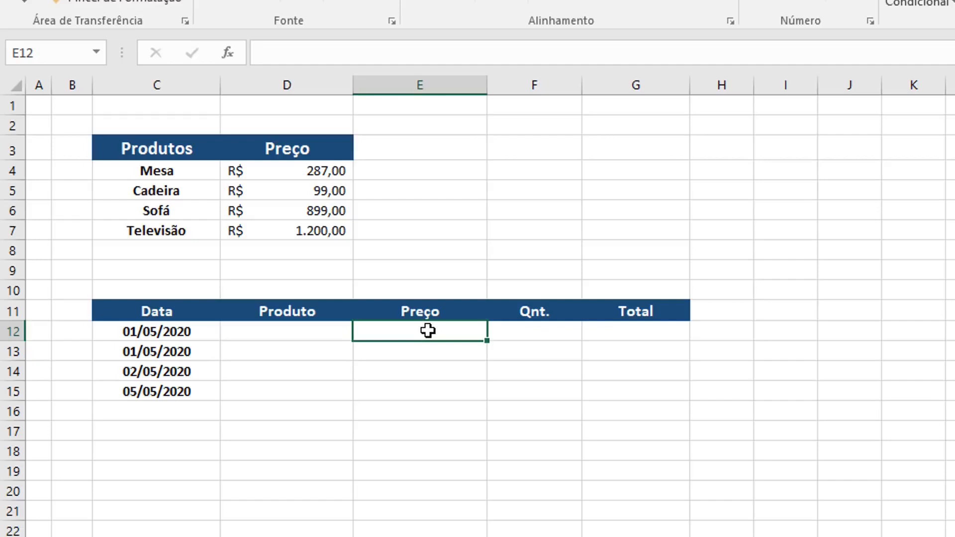
{"action": "type", "text": "=se"}
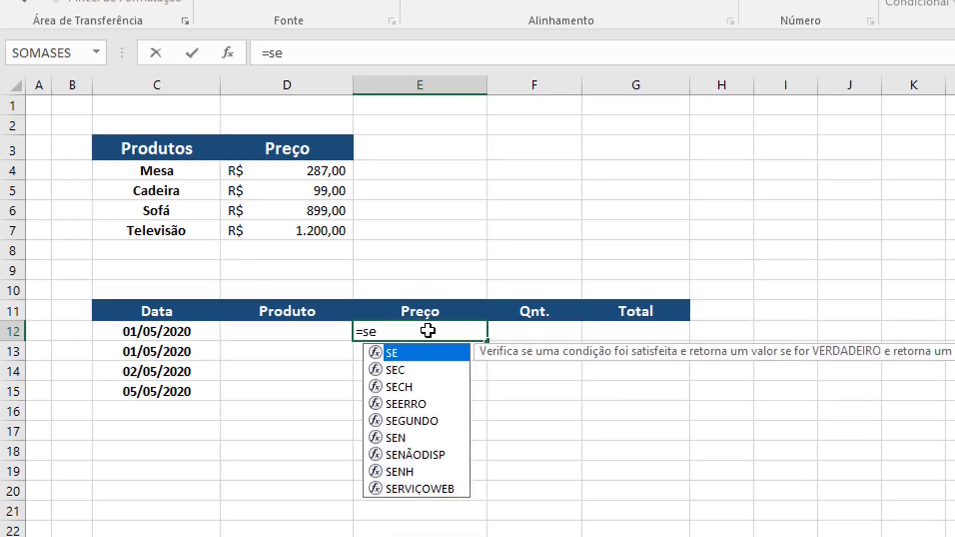
{"action": "key", "text": "Tab"}
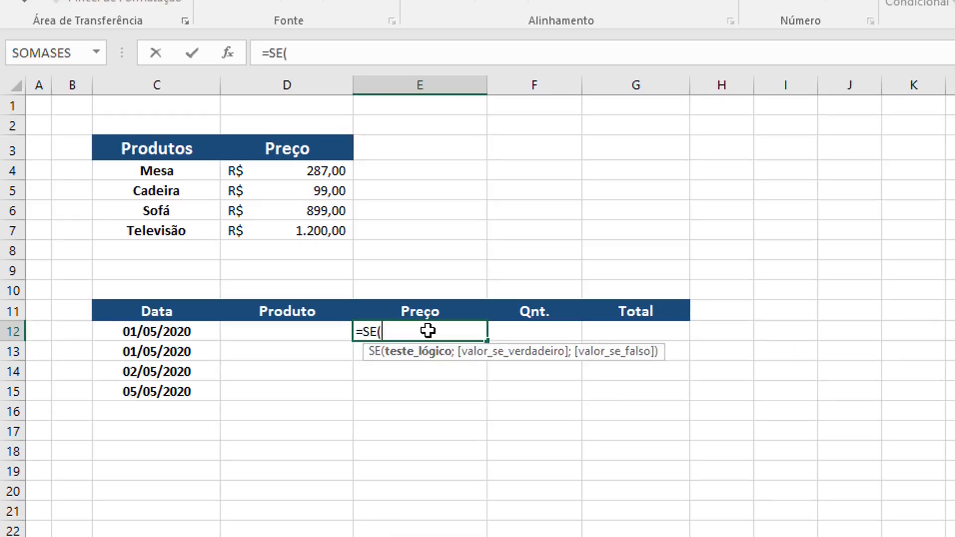
{"action": "left_click", "coordinate": [288, 332]}
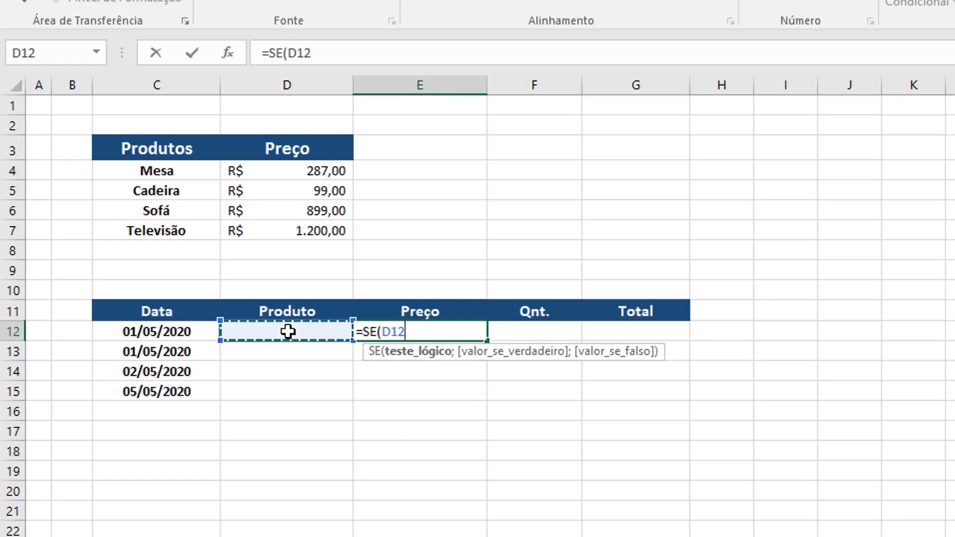
{"action": "type", "text": "="}
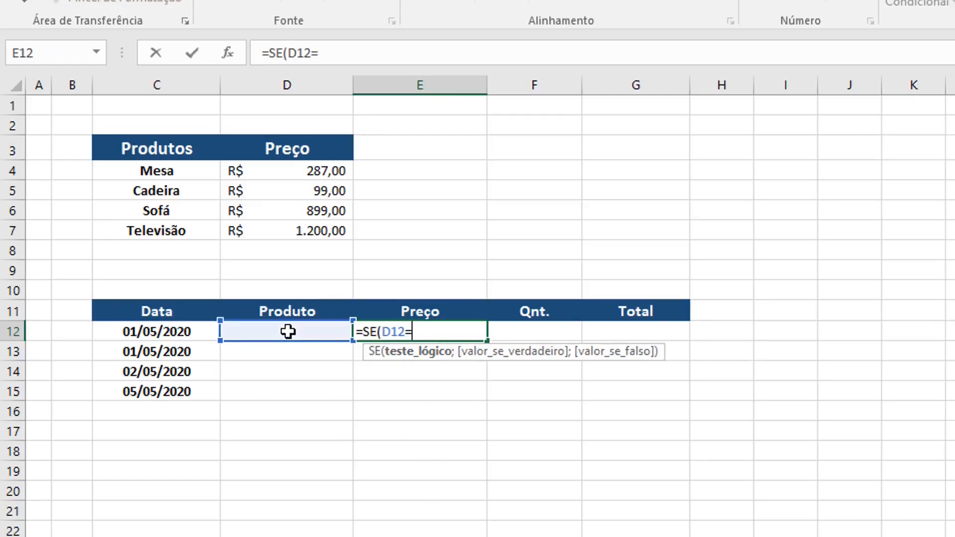
{"action": "left_click", "coordinate": [171, 170]}
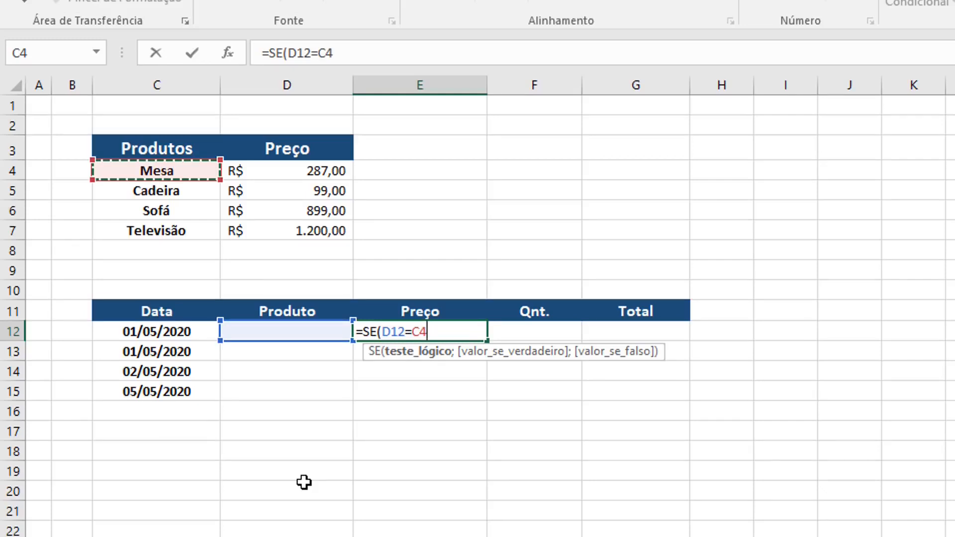
{"action": "type", "text": ";"}
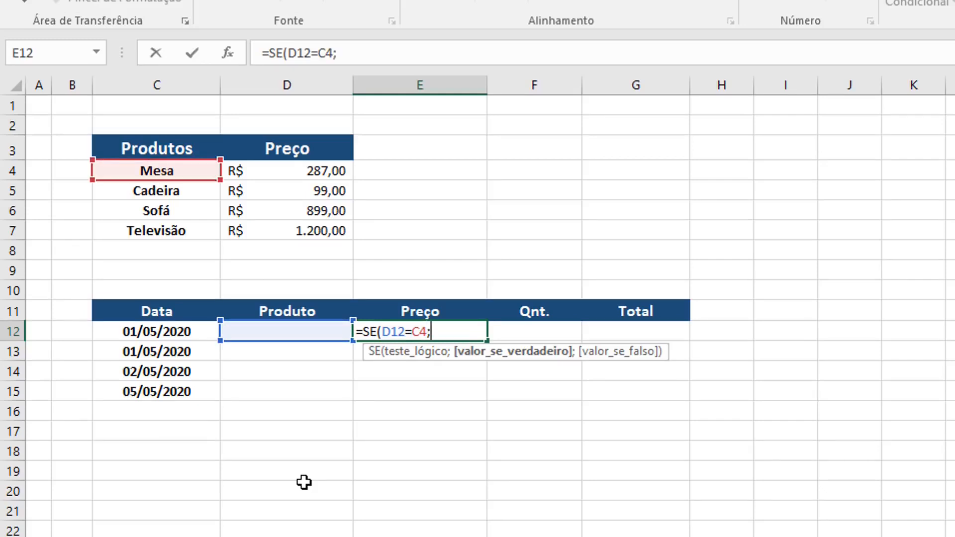
{"action": "left_click", "coordinate": [338, 171]}
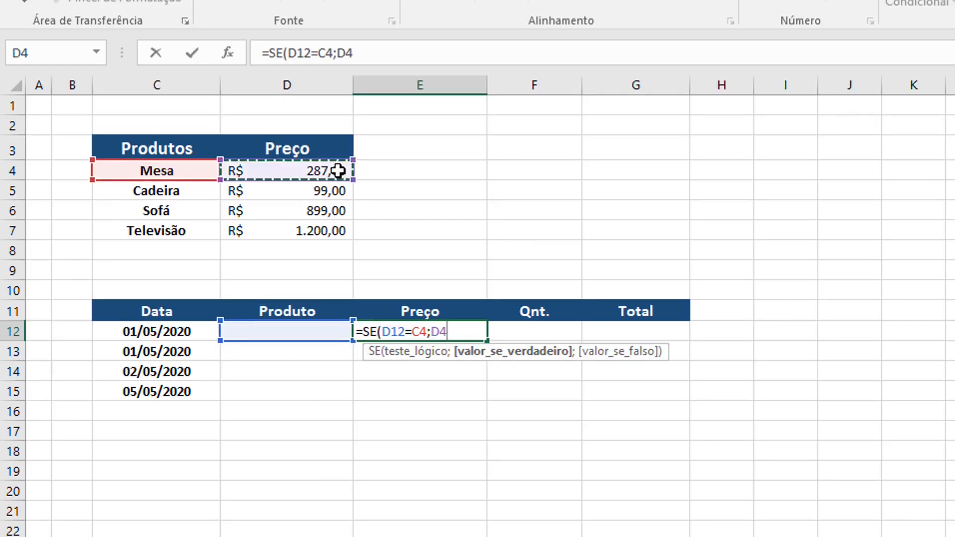
{"action": "type", "text": ";"}
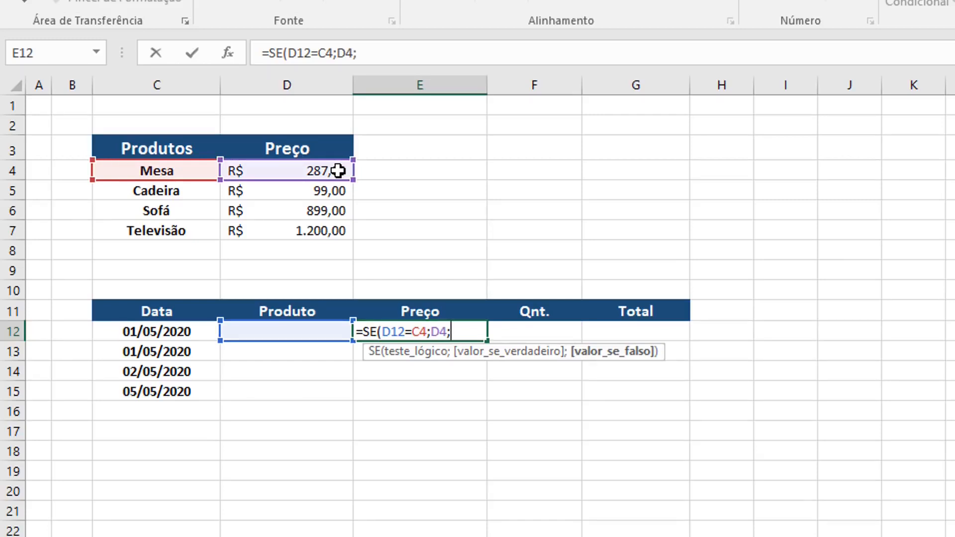
- Nest a second SE in the E12 formula that returns the price in D5 when D12 equals C5 (Cadeira)
{"action": "type", "text": "se"}
{"action": "key", "text": "Tab"}
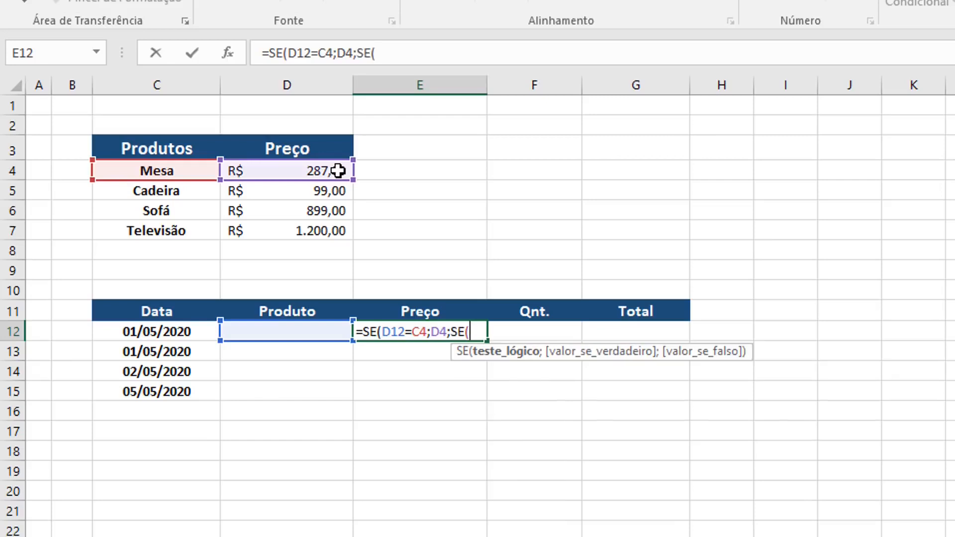
{"action": "left_click", "coordinate": [304, 331]}
{"action": "type", "text": "="}
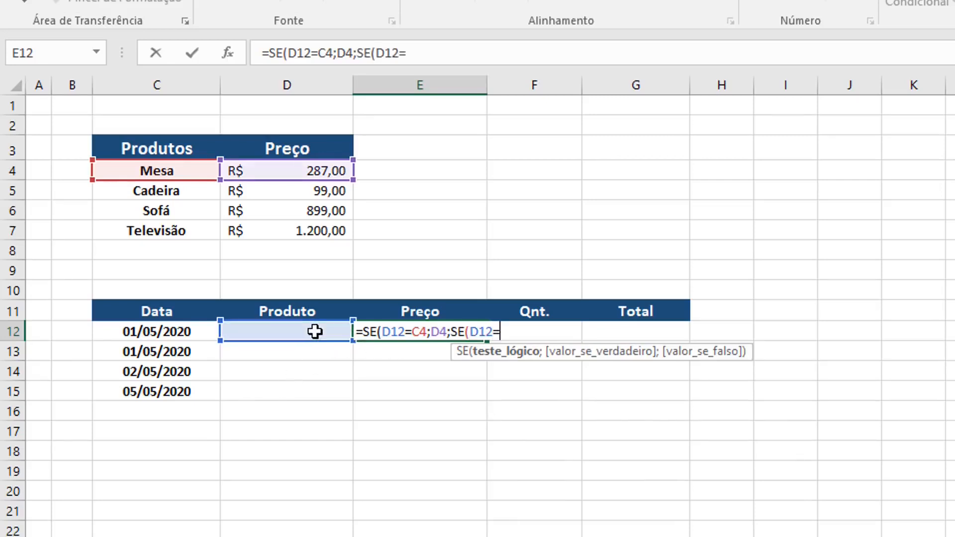
{"action": "left_click", "coordinate": [182, 191]}
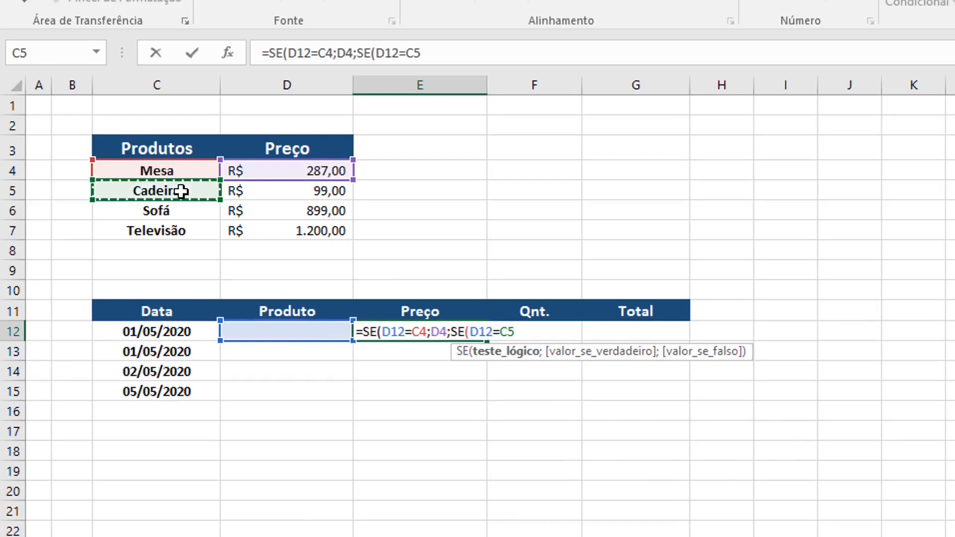
{"action": "type", "text": ";"}
{"action": "left_click", "coordinate": [322, 189]}
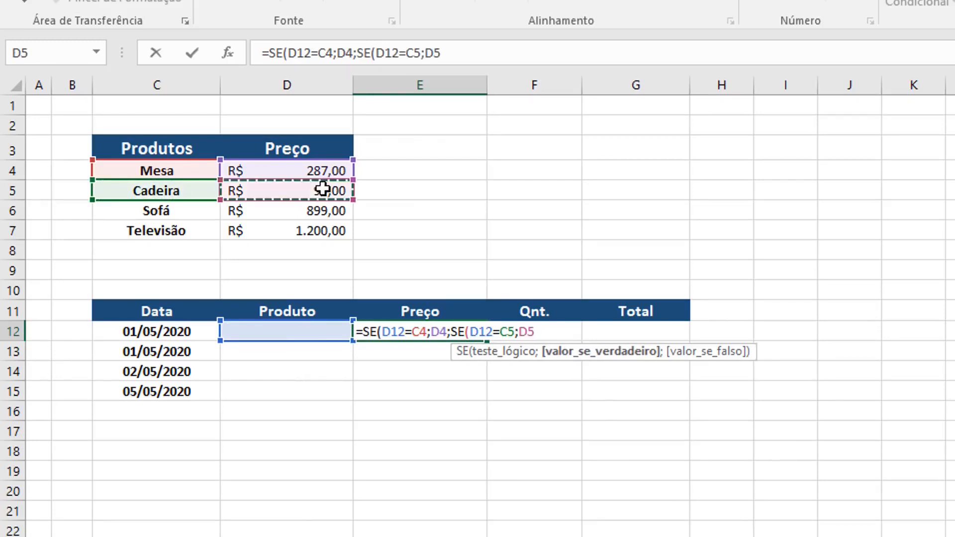
{"action": "type", "text": ";"}
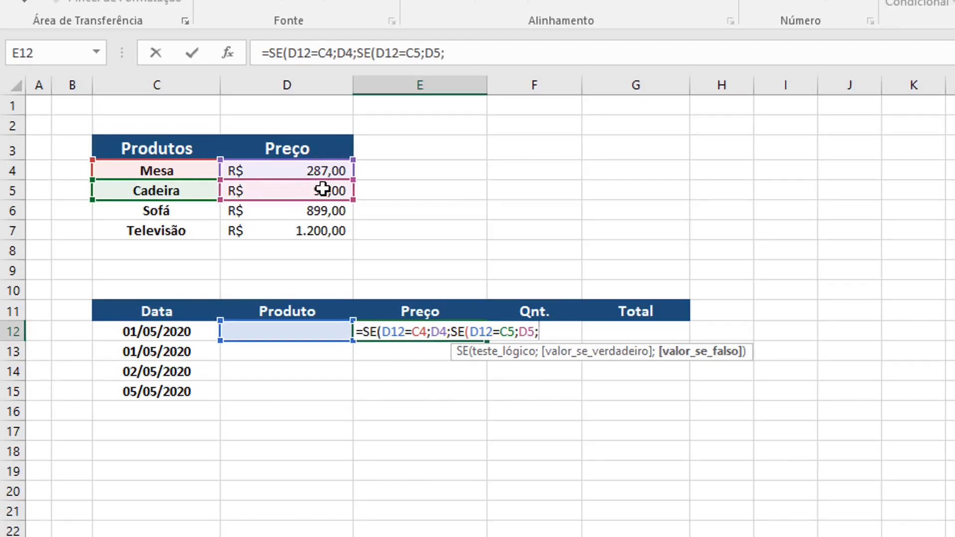
- Nest a third SE in the E12 formula that returns the price in D6 when D12 equals C6 (Sofá)
{"action": "type", "text": "se"}
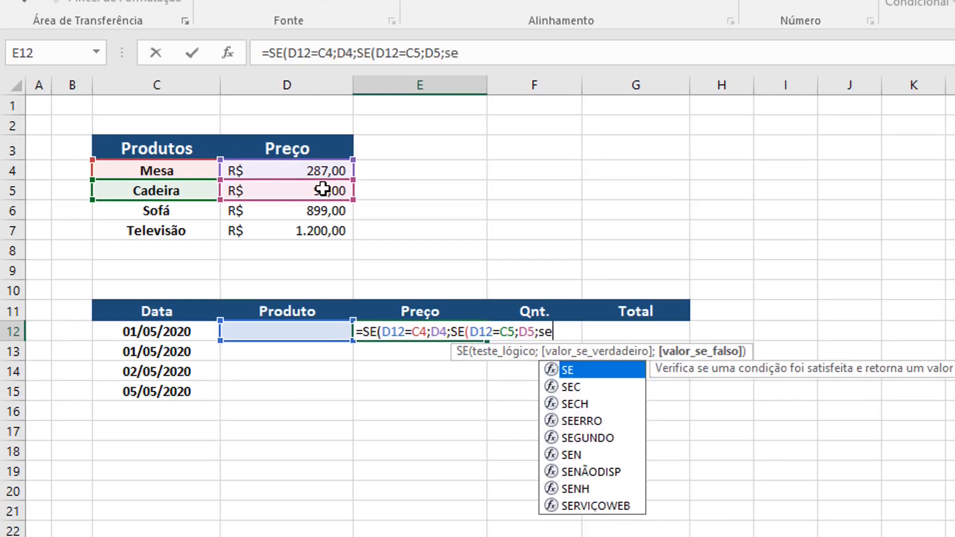
{"action": "key", "text": "Tab"}
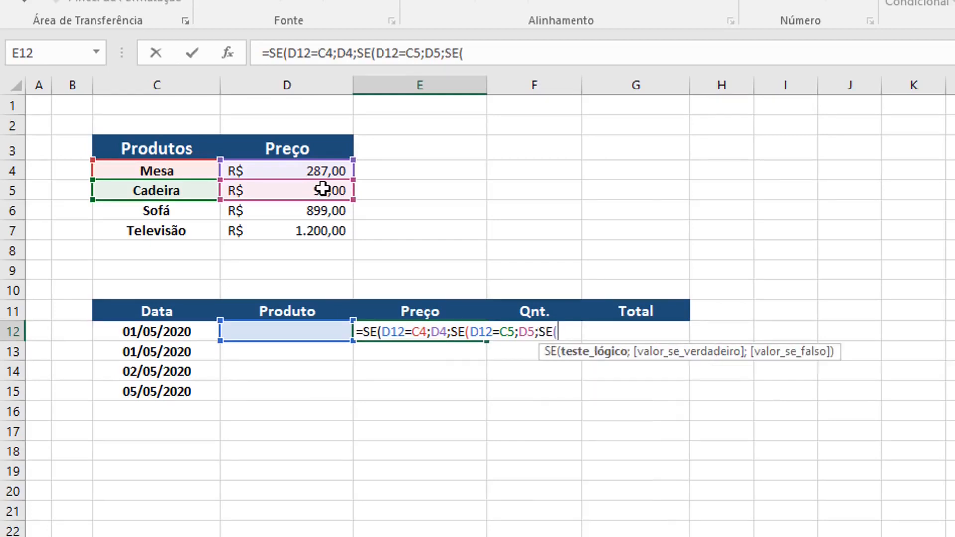
{"action": "left_click", "coordinate": [290, 329]}
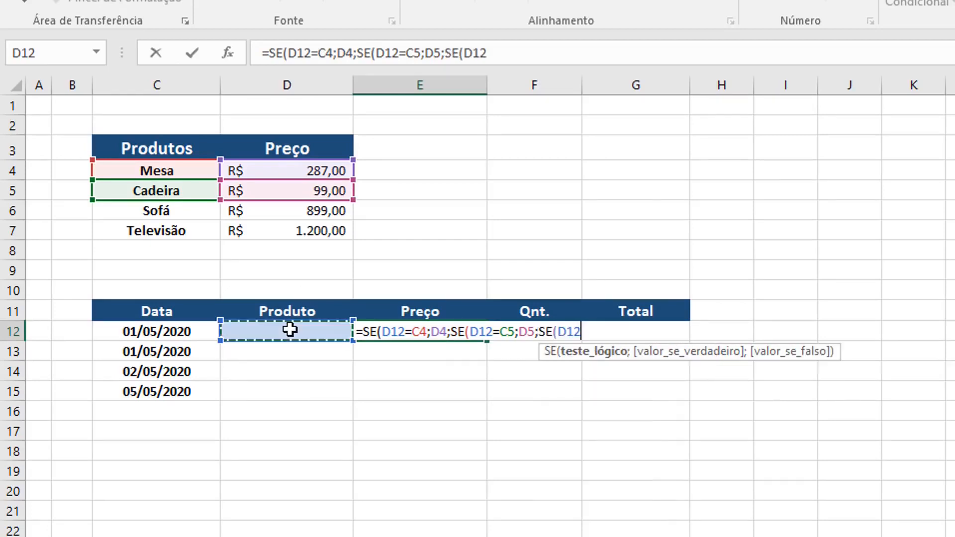
{"action": "type", "text": "="}
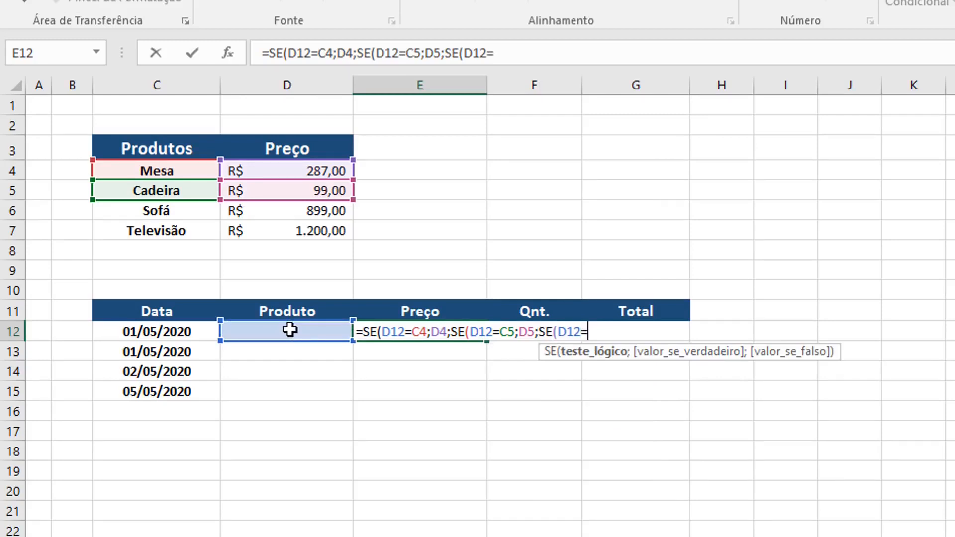
{"action": "left_click", "coordinate": [179, 211]}
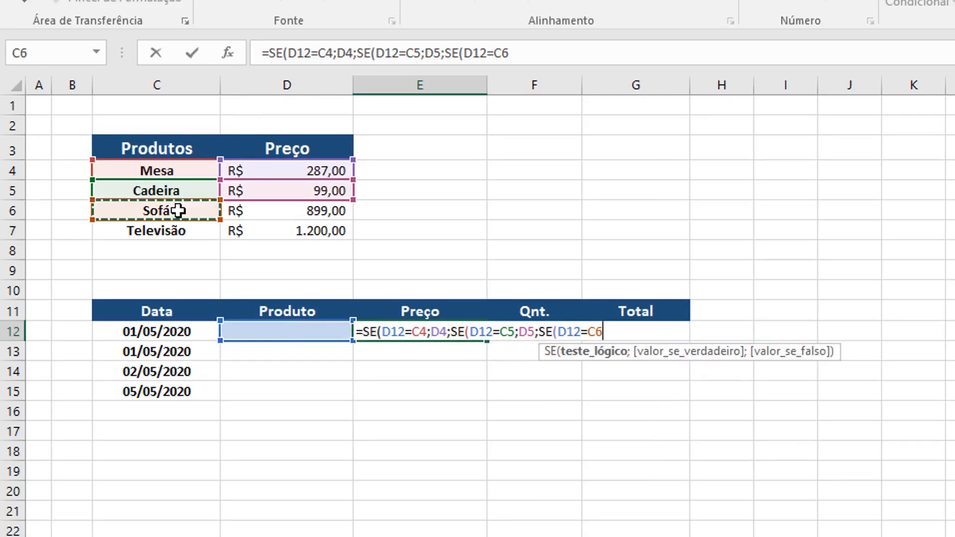
{"action": "type", "text": ";"}
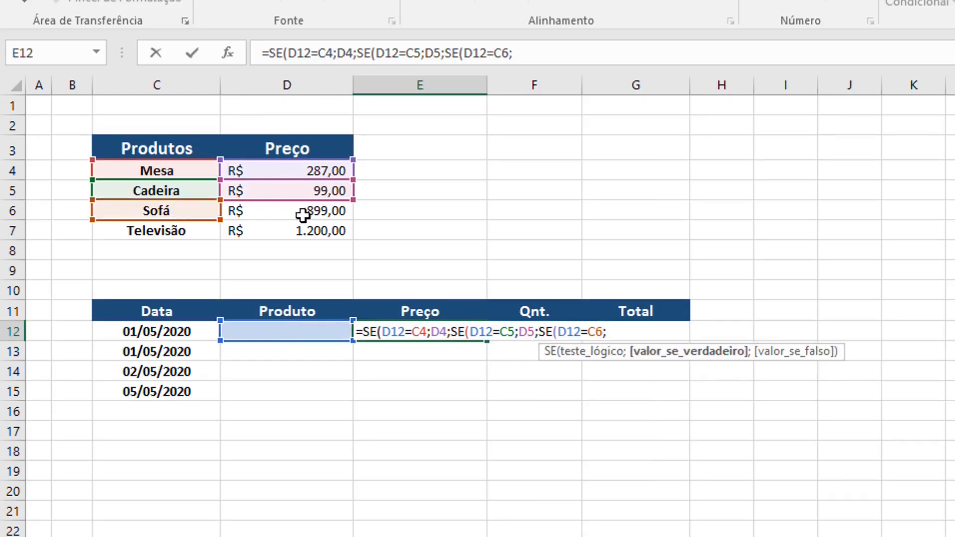
{"action": "left_click", "coordinate": [332, 214]}
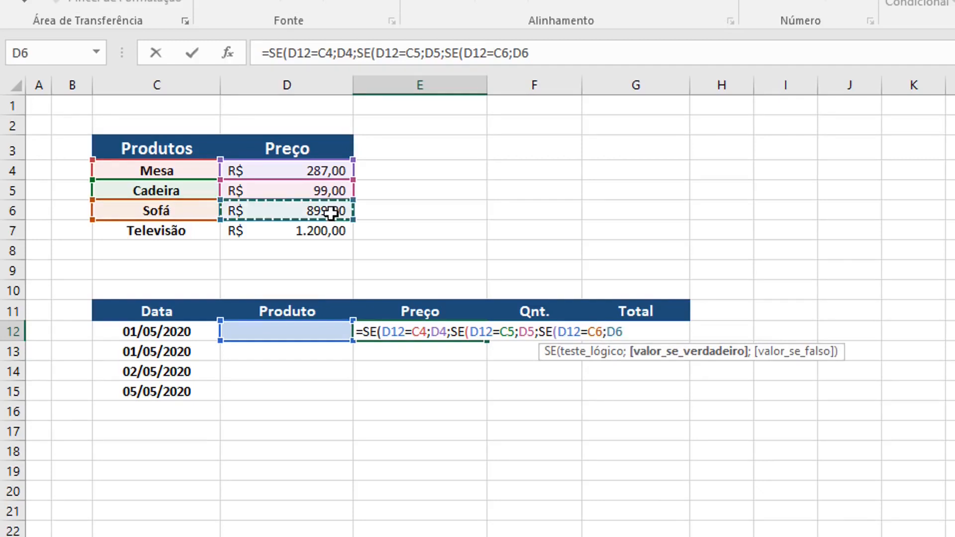
{"action": "type", "text": ";"}
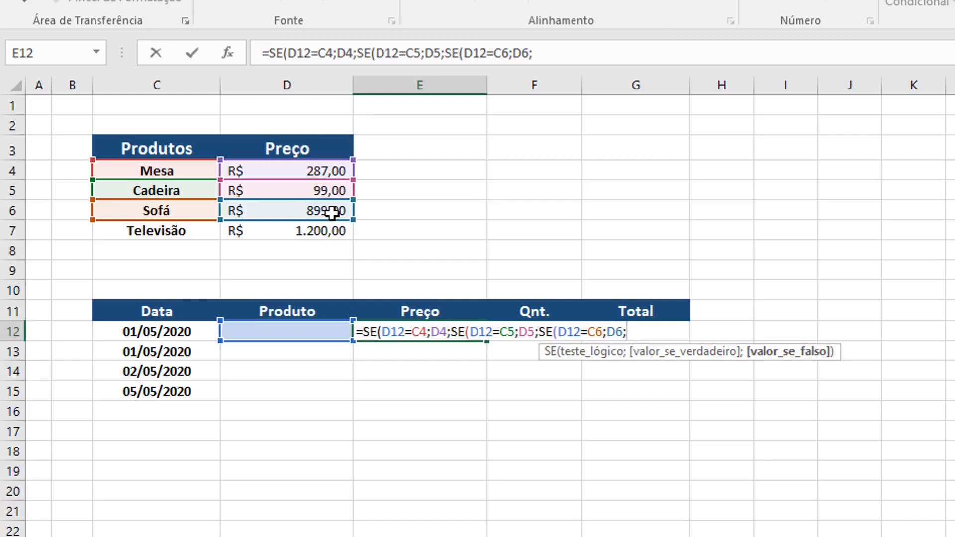
- Nest a final SE returning D7 when D12 equals C7 (Televisão), close all four parentheses and commit the E12 formula
{"action": "type", "text": "se"}
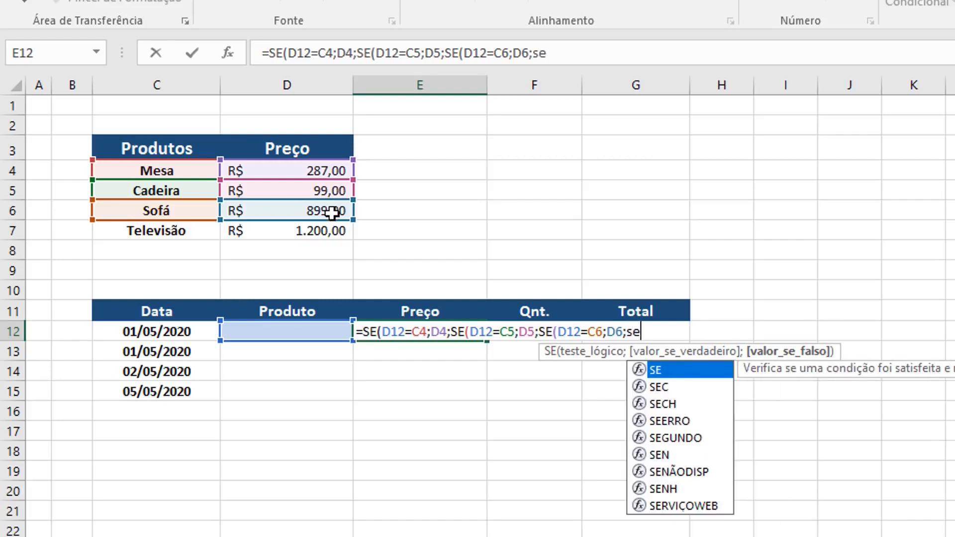
{"action": "key", "text": "Tab"}
{"action": "left_click", "coordinate": [291, 332]}
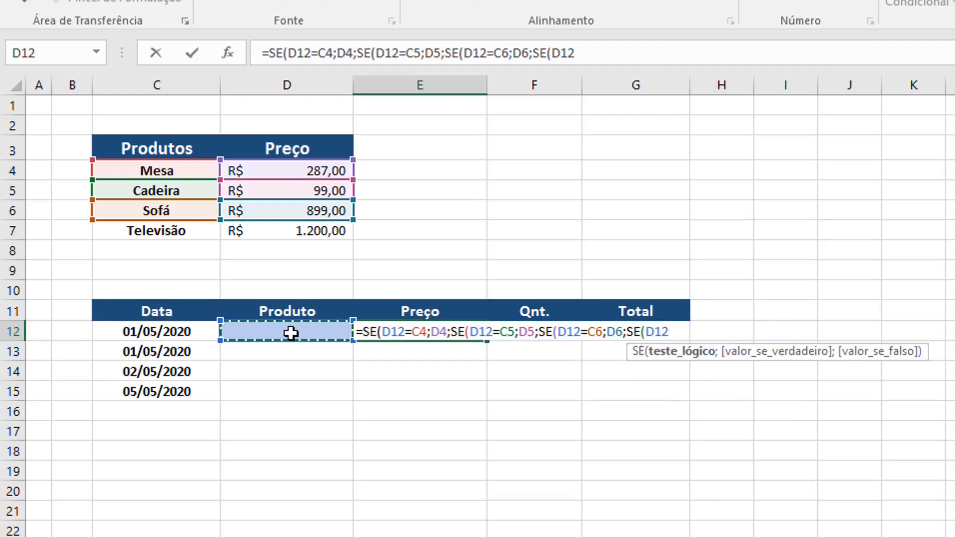
{"action": "type", "text": "="}
{"action": "left_click", "coordinate": [156, 236]}
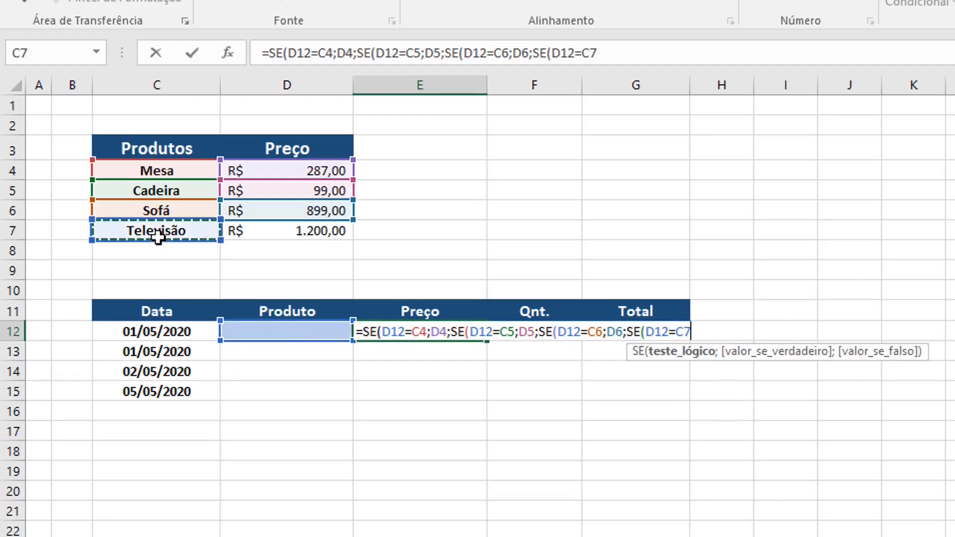
{"action": "type", "text": ";"}
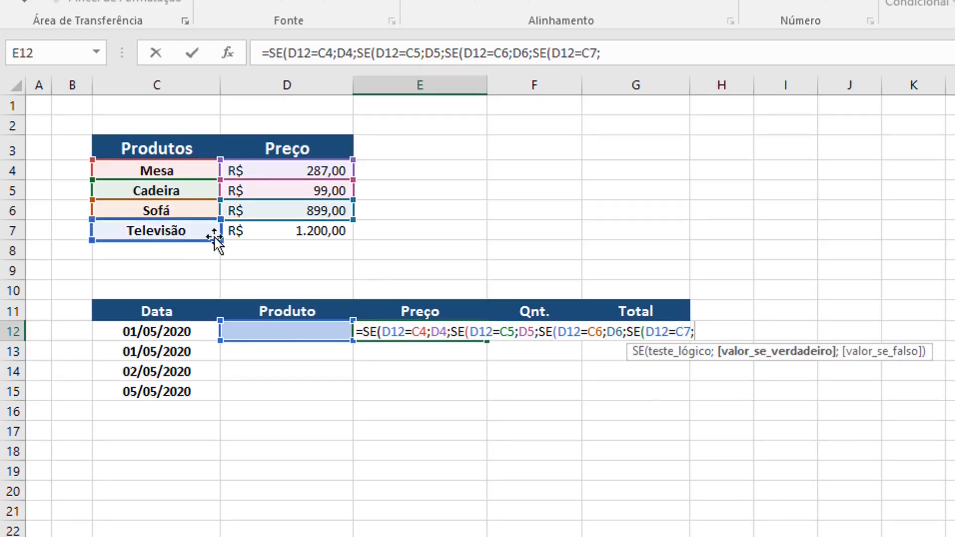
{"action": "left_click", "coordinate": [296, 235]}
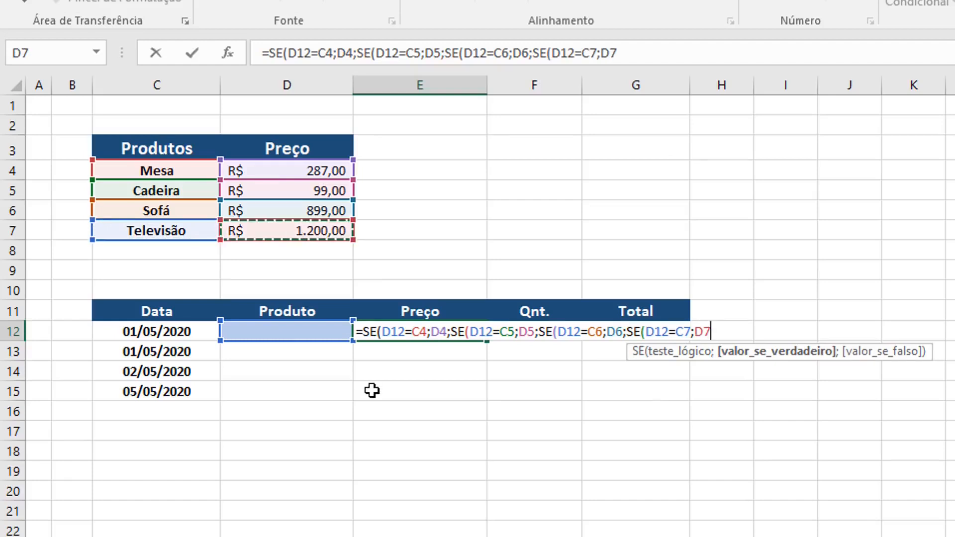
{"action": "type", "text": ")))"}
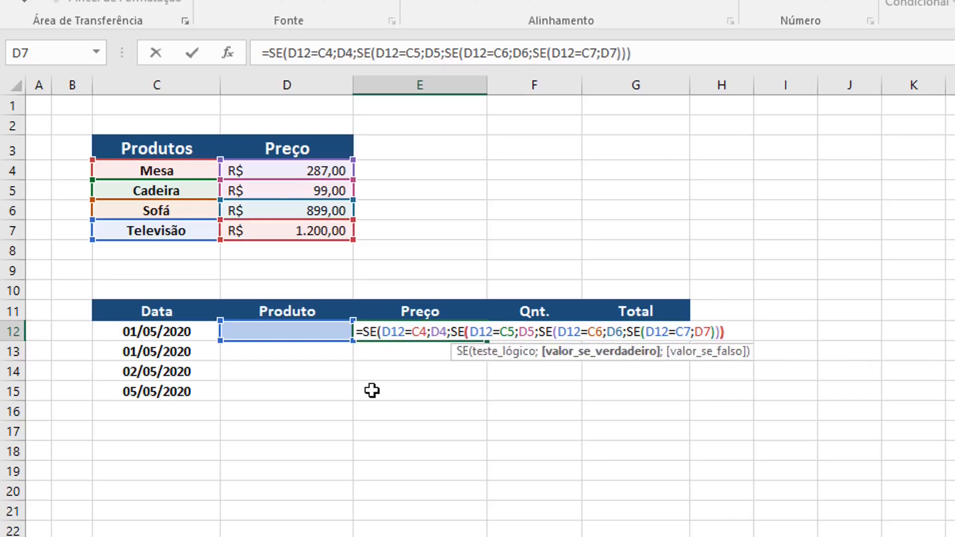
{"action": "type", "text": ")"}
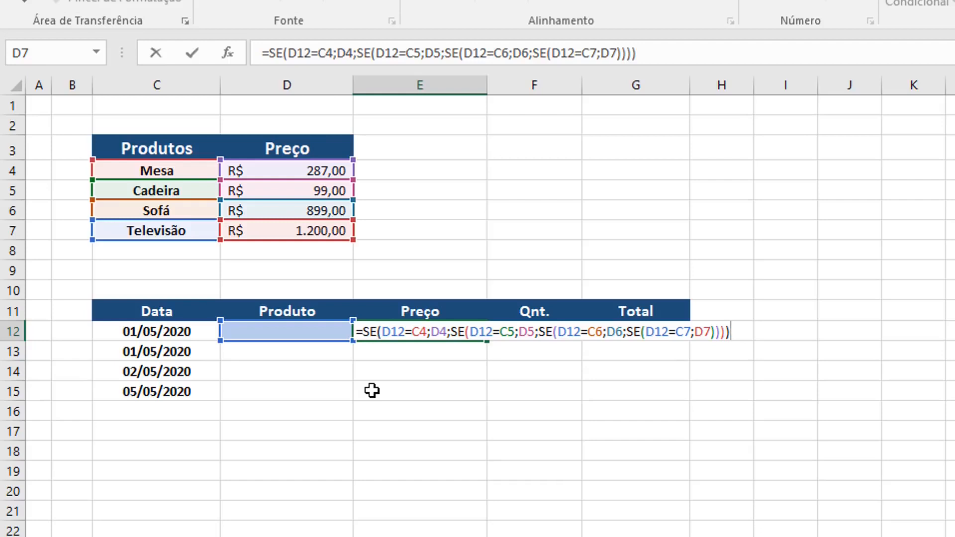
{"action": "key", "text": "Return"}
- Add "" as the value-if-false of the innermost SE in E12, after D7
{"action": "left_click", "coordinate": [399, 331]}
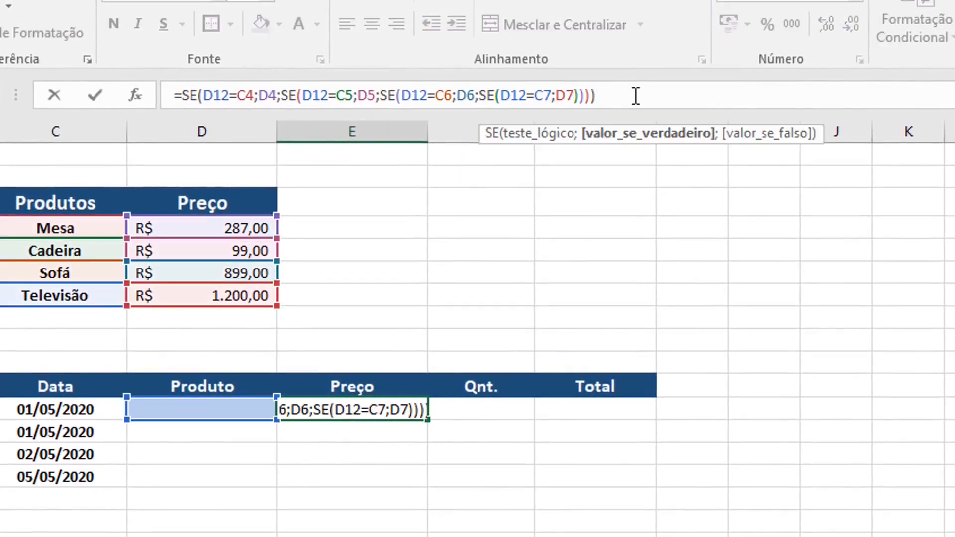
{"action": "type", "text": ";"}
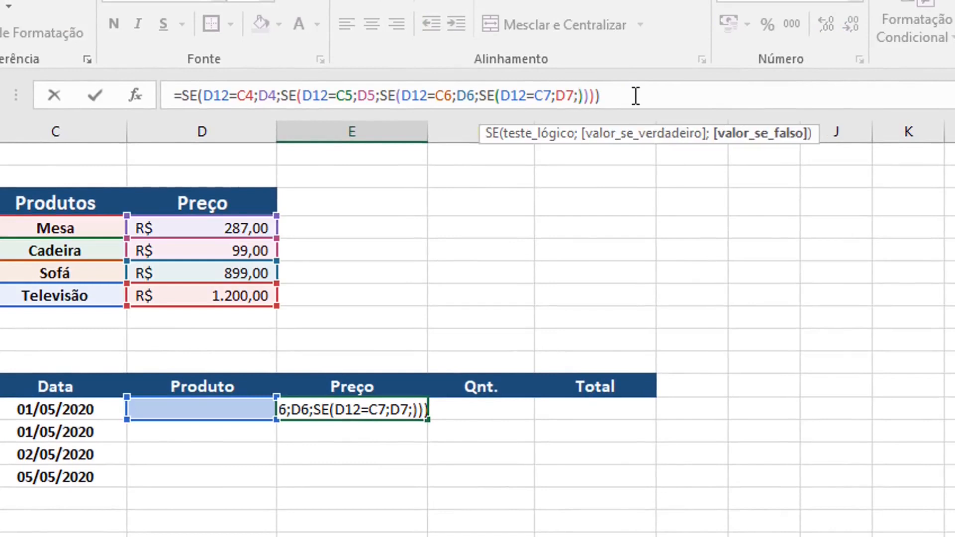
{"action": "type", "text": "\"\""}
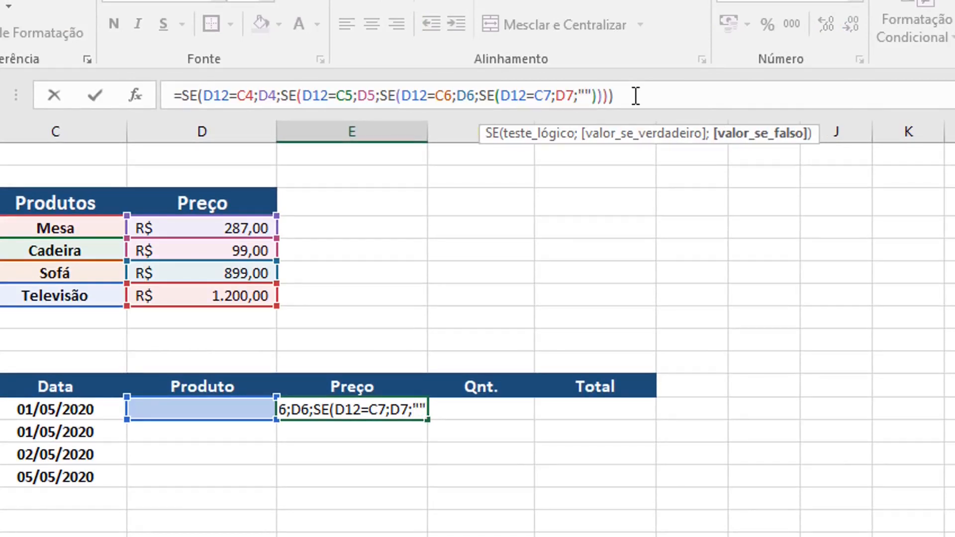
{"action": "key", "text": "Return"}
{"action": "left_click", "coordinate": [377, 408]}
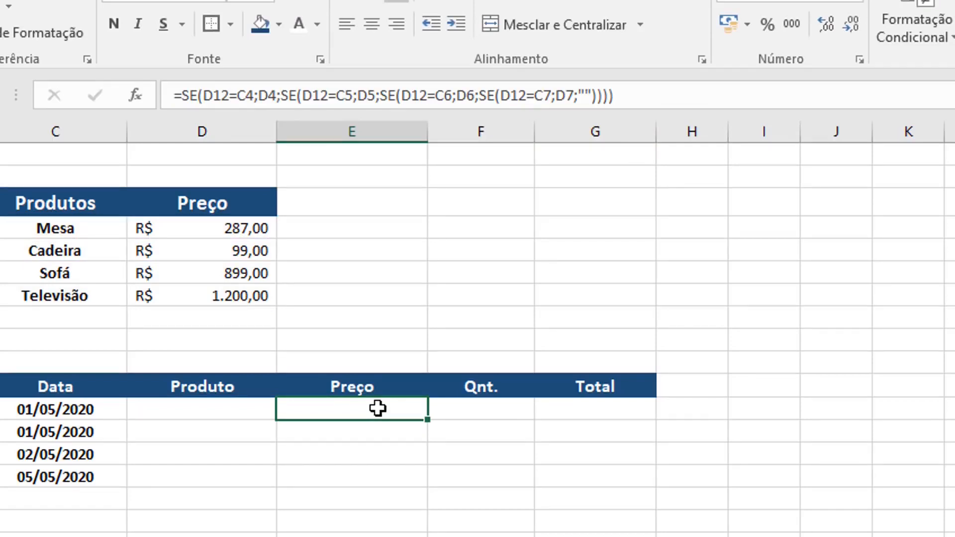
- Test the price formula by entering Mesa, Cadeira and Sofá one after another as the product in D12
{"action": "left_click", "coordinate": [227, 409]}
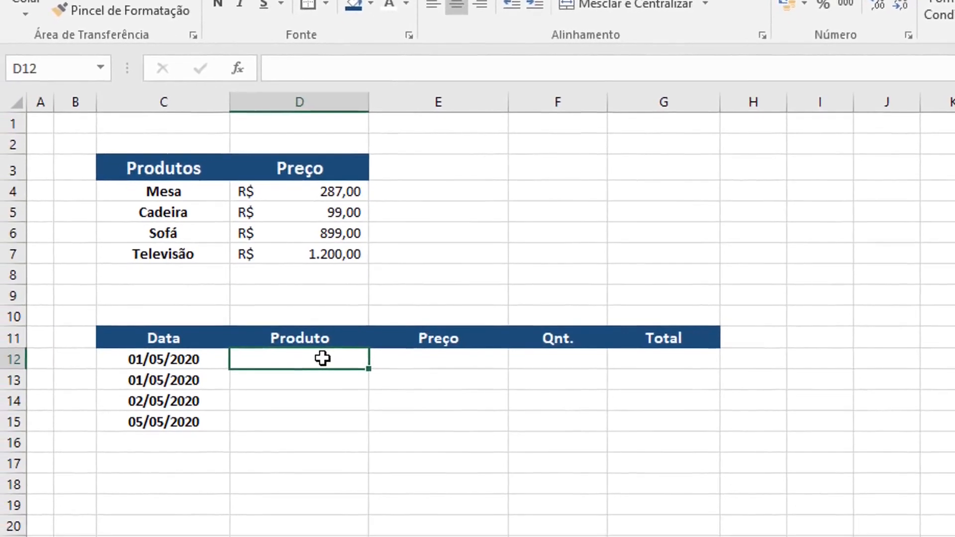
{"action": "type", "text": "Mesa"}
{"action": "key", "text": "Return"}
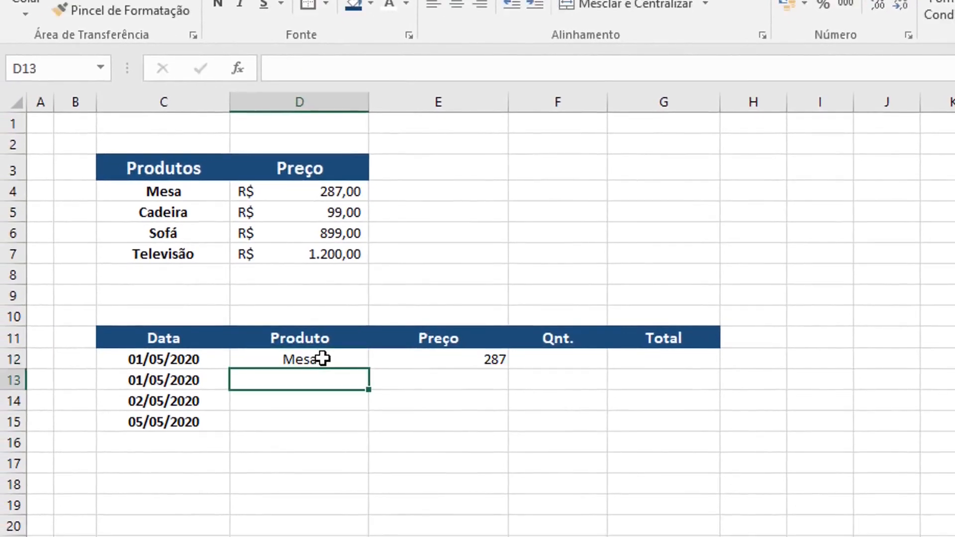
{"action": "left_click", "coordinate": [323, 358]}
{"action": "type", "text": "Cadeira"}
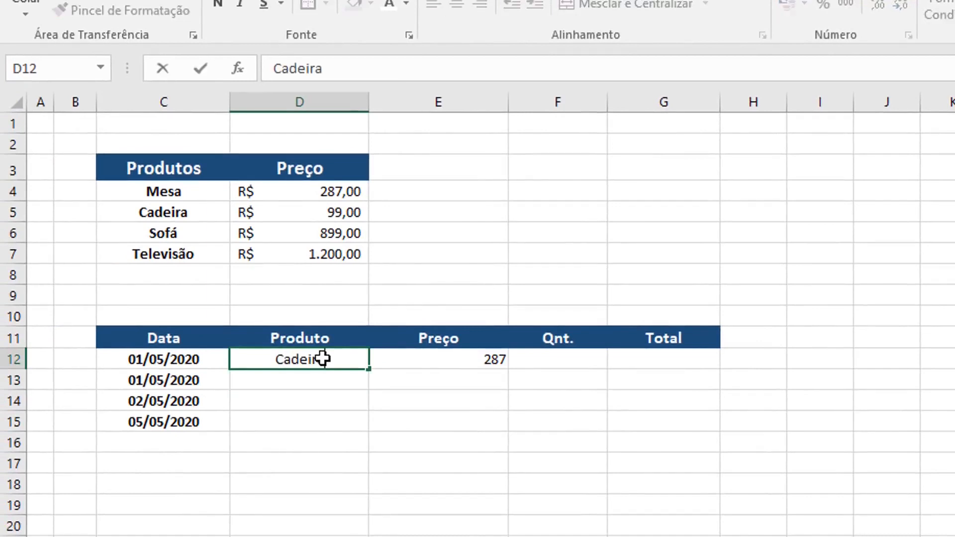
{"action": "key", "text": "Return"}
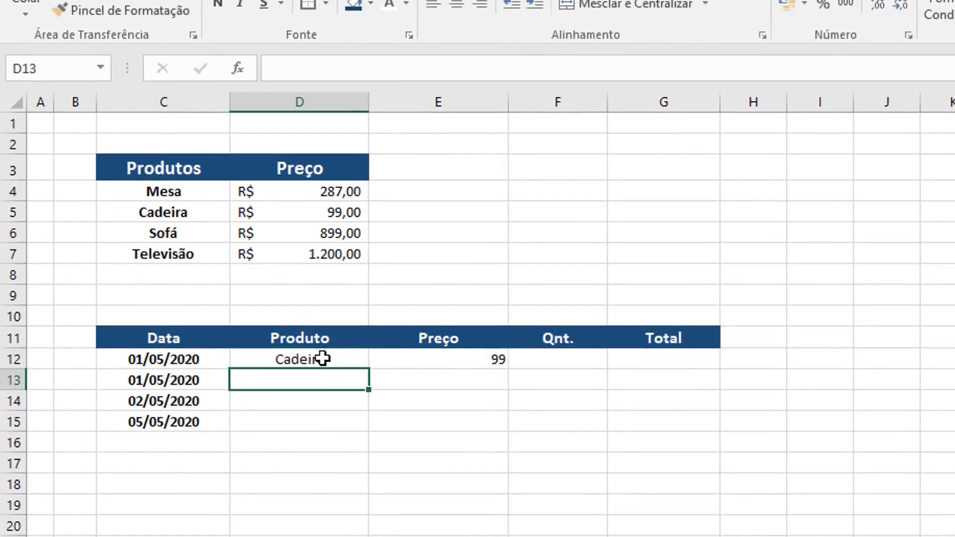
{"action": "left_click", "coordinate": [323, 358]}
{"action": "type", "text": "Sofá"}
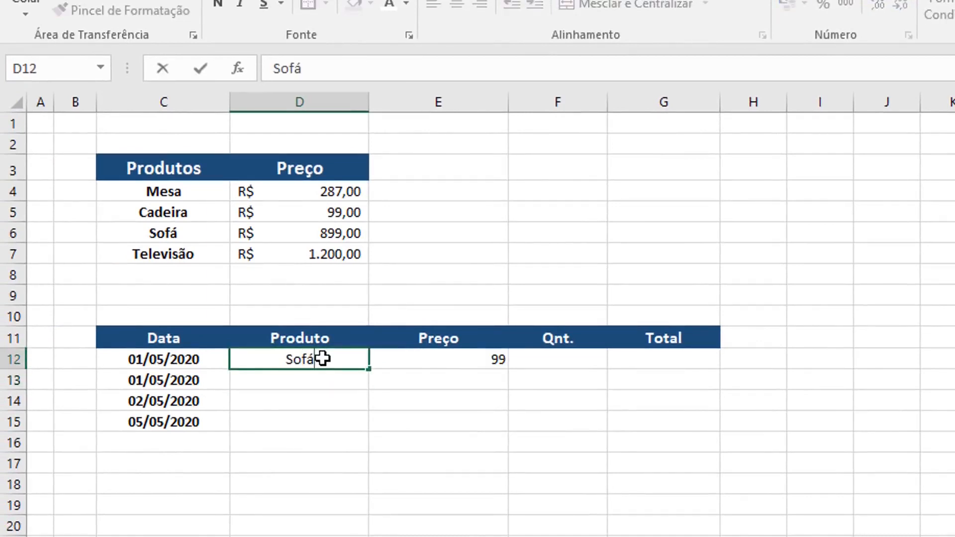
{"action": "key", "text": "Return"}
- Set the product in D12 to Televisão
{"action": "left_click", "coordinate": [323, 358]}
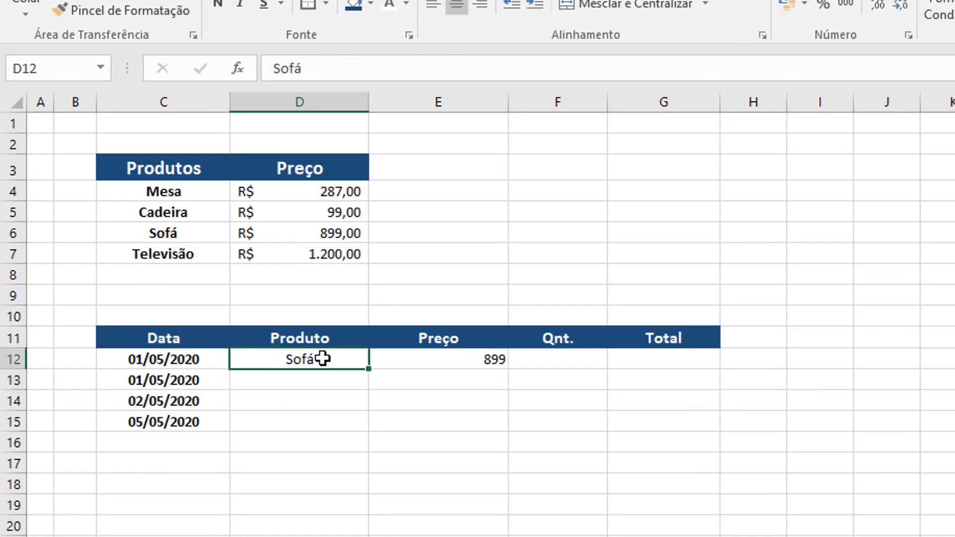
{"action": "type", "text": "Televisão"}
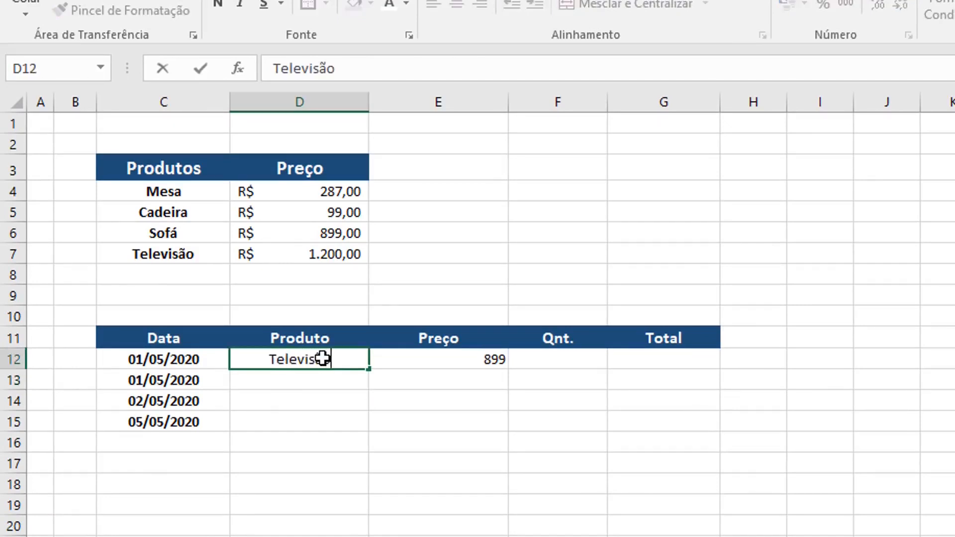
{"action": "key", "text": "Return"}
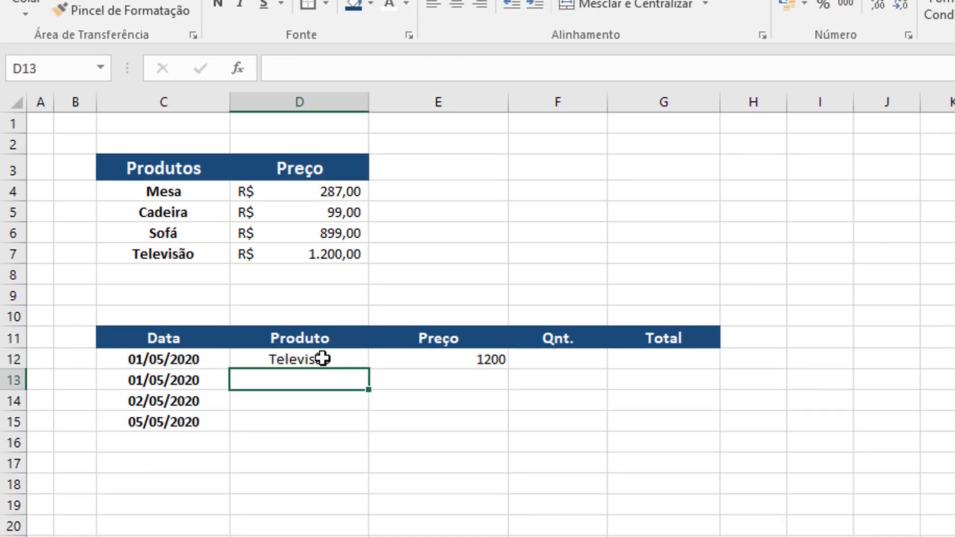
- Fill the nested SE price formula from E12 down through E15
{"action": "left_click", "coordinate": [439, 360]}
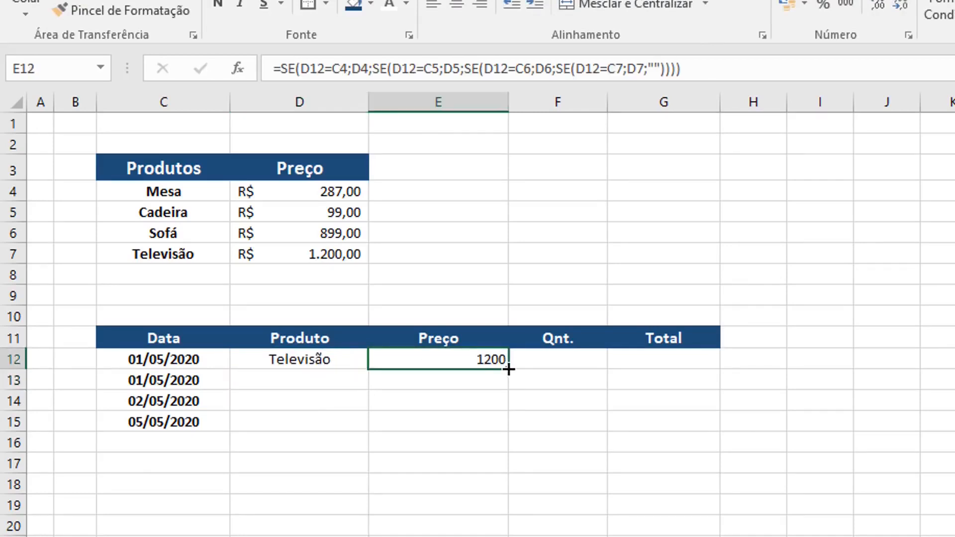
{"action": "left_click_drag", "start_coordinate": [509, 369], "coordinate": [507, 432]}
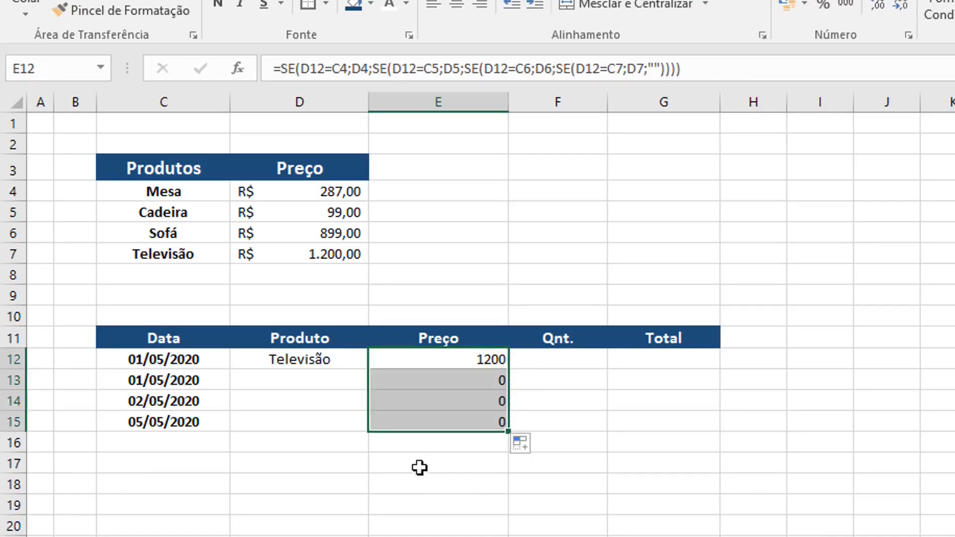
{"action": "left_click", "coordinate": [314, 379]}
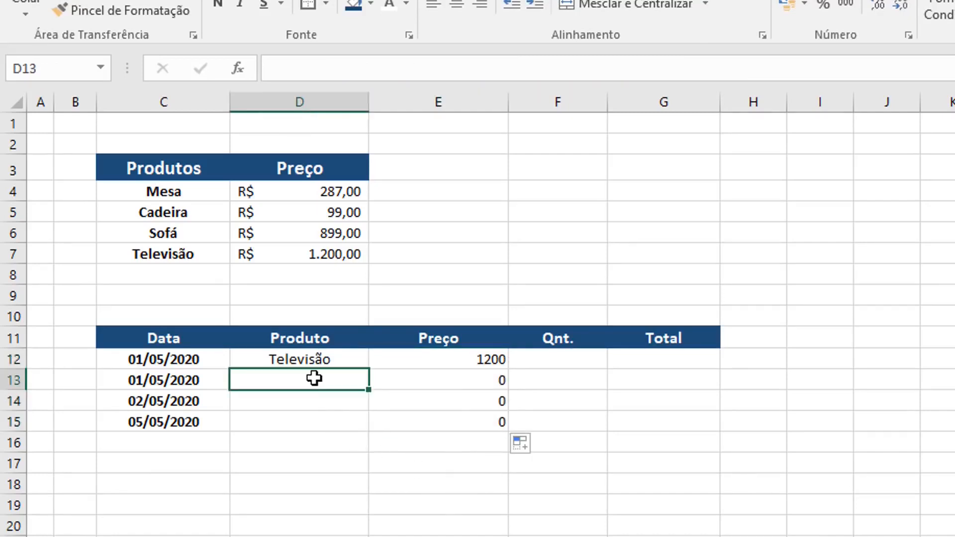
- Enter Sofá as the product in D13 and Cadeira in D14
{"action": "type", "text": "Sofá"}
{"action": "key", "text": "Return"}
{"action": "type", "text": "Cadeira"}
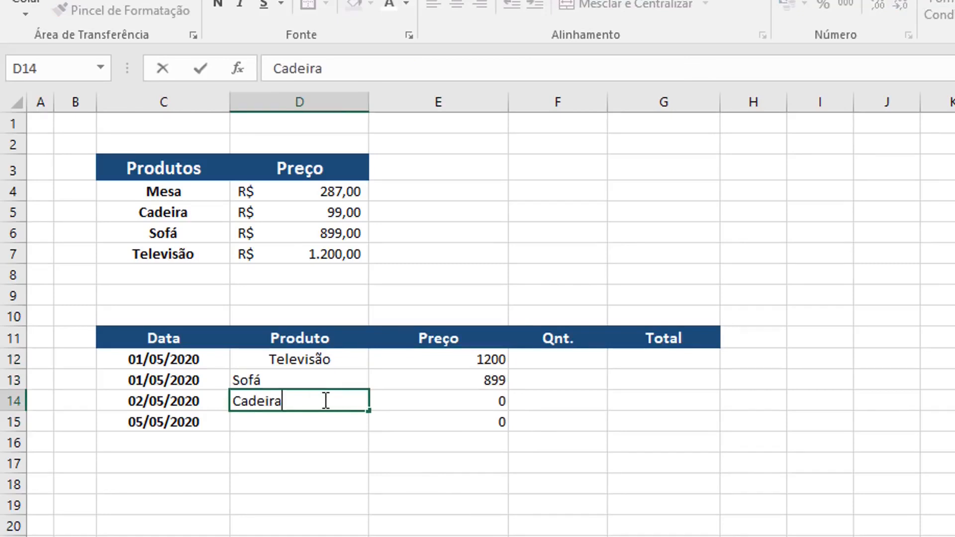
{"action": "key", "text": "Return"}
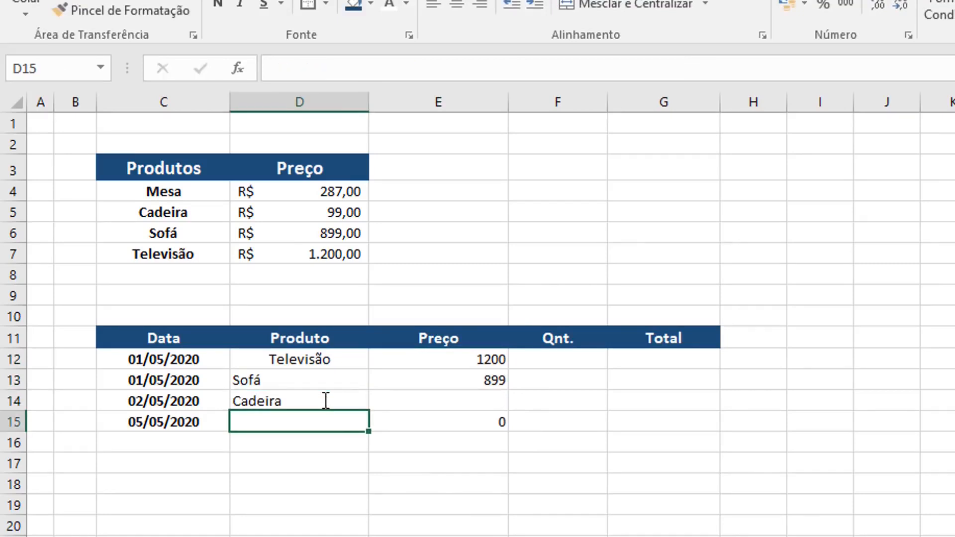
- Examine the cell references in the filled price formula in E13 and compare them with the original in E12
{"action": "left_click", "coordinate": [301, 380]}
{"action": "left_click", "coordinate": [493, 382]}
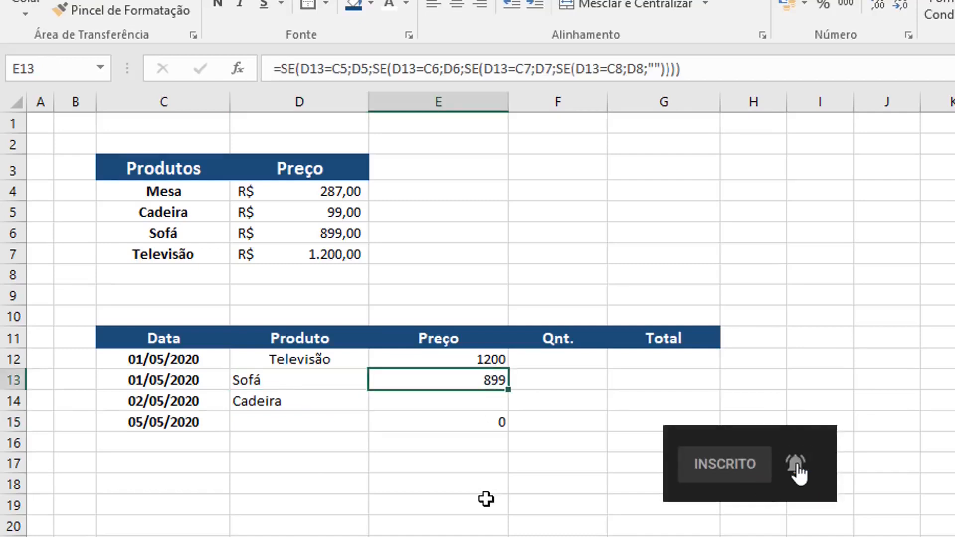
{"action": "key", "text": "F2"}
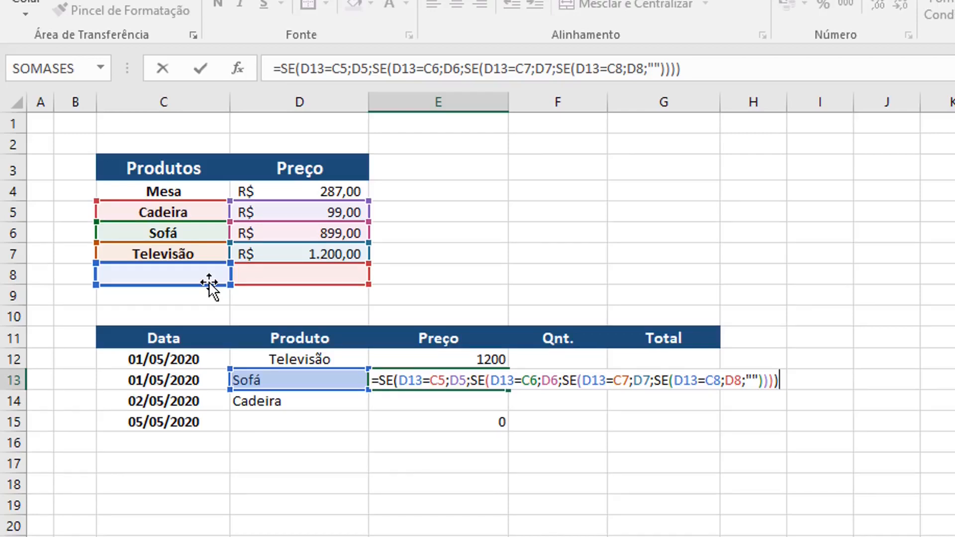
{"action": "left_click", "coordinate": [490, 358]}
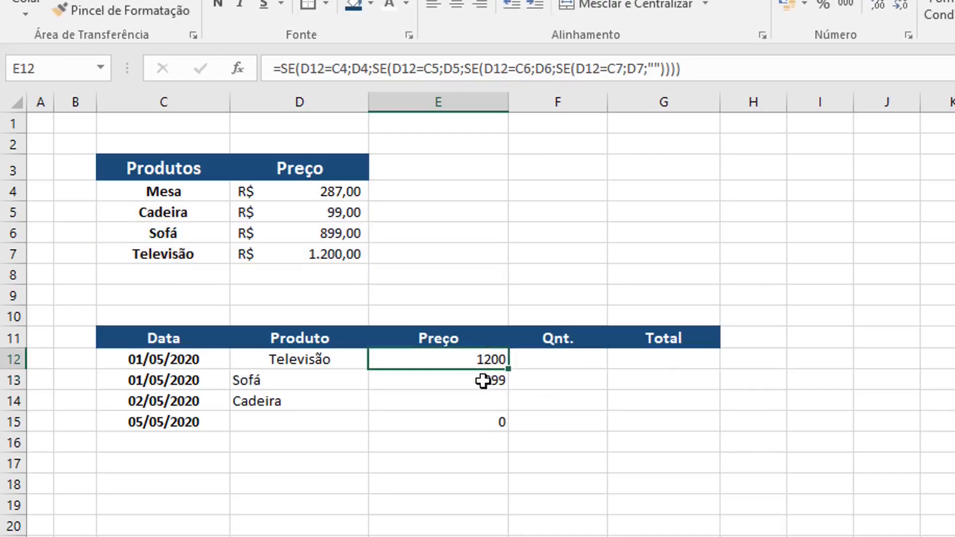
- Clear the products and price formulas in D13:E15
{"action": "left_click_drag", "start_coordinate": [345, 377], "coordinate": [472, 418]}
{"action": "key", "text": "Delete"}
- Make the C4, D4, C5 and D5 references absolute in the nested SE formula in E12
{"action": "left_click", "coordinate": [493, 361]}
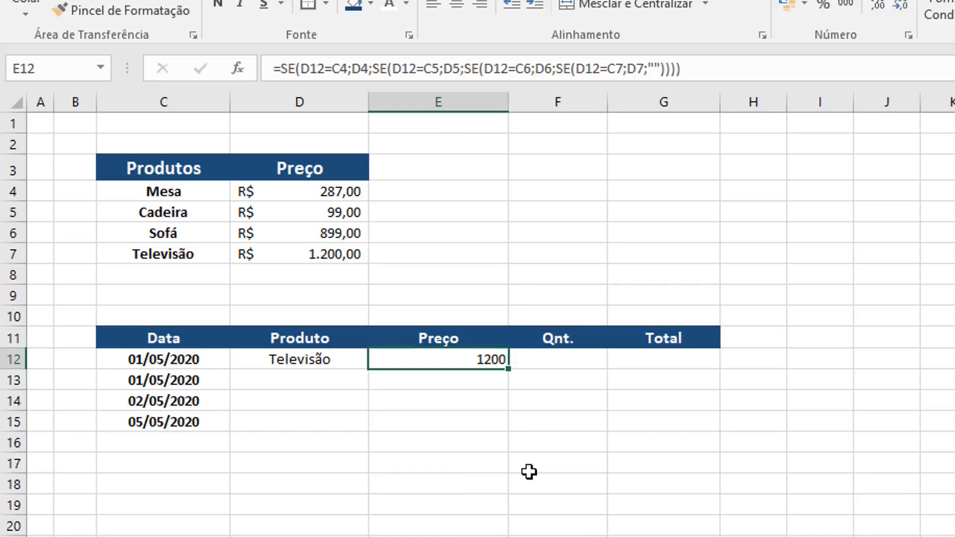
{"action": "key", "text": "F2"}
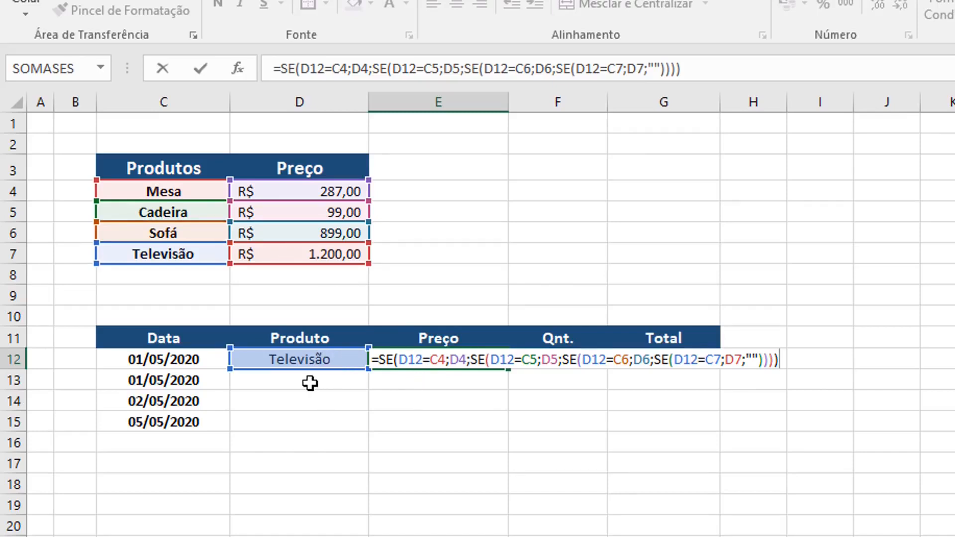
{"action": "left_click", "coordinate": [434, 359]}
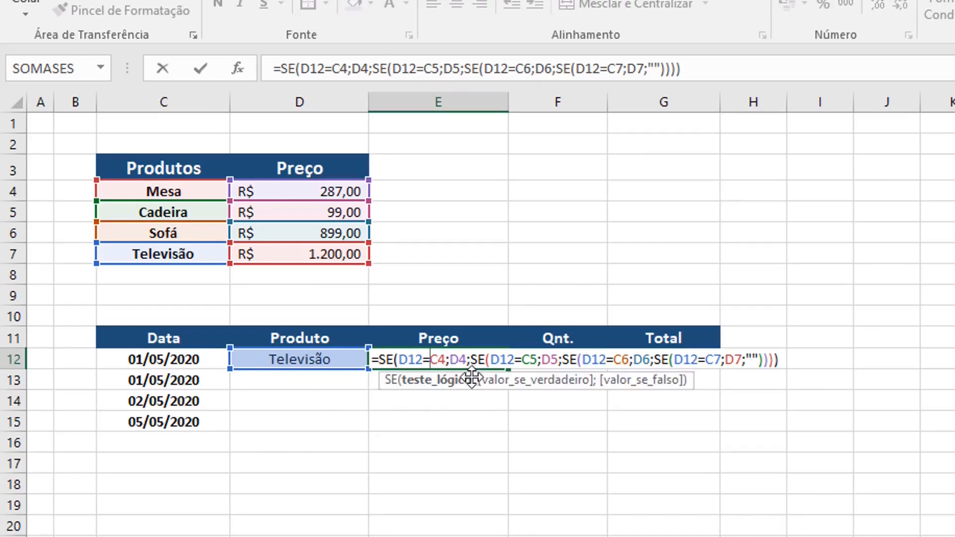
{"action": "key", "text": "F4"}
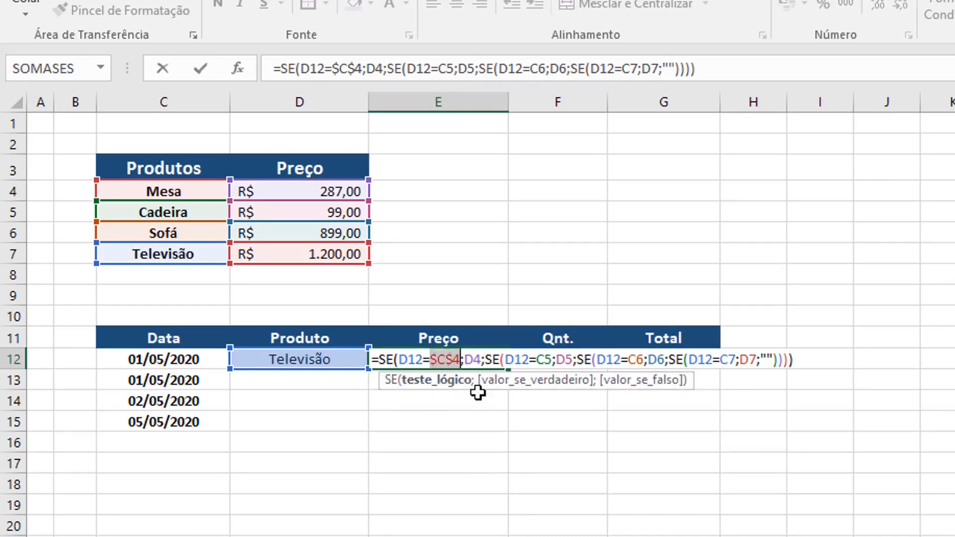
{"action": "left_click", "coordinate": [475, 359]}
{"action": "key", "text": "F4"}
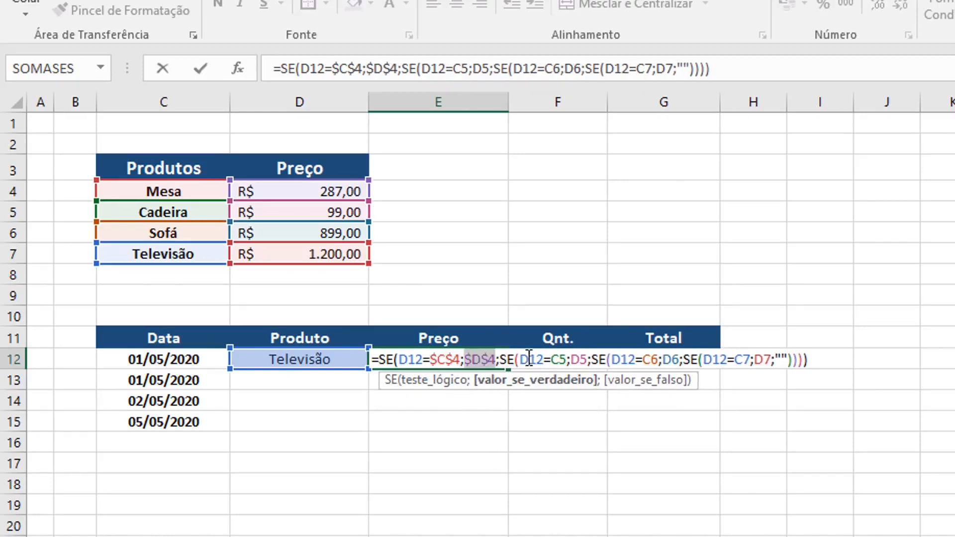
{"action": "left_click", "coordinate": [564, 358]}
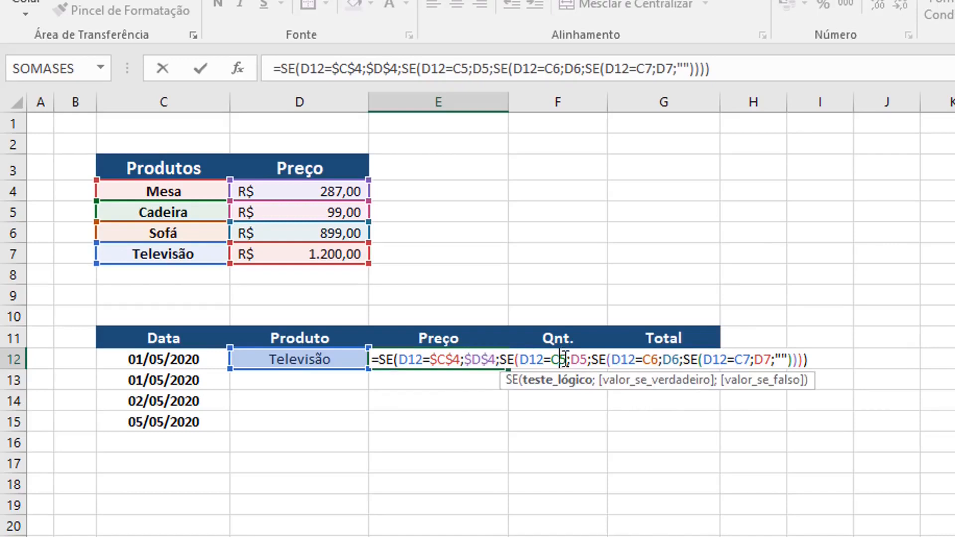
{"action": "key", "text": "F4"}
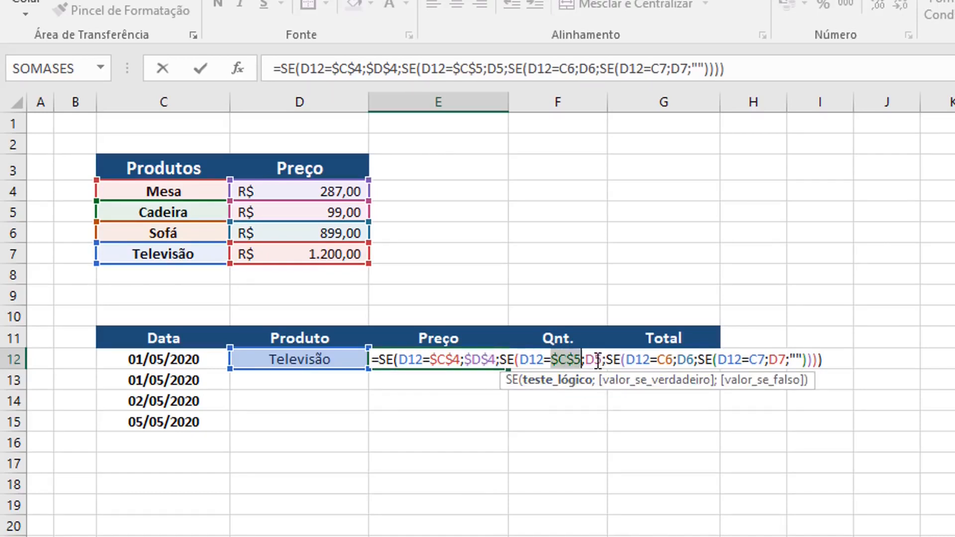
{"action": "left_click", "coordinate": [599, 361]}
{"action": "key", "text": "F4"}
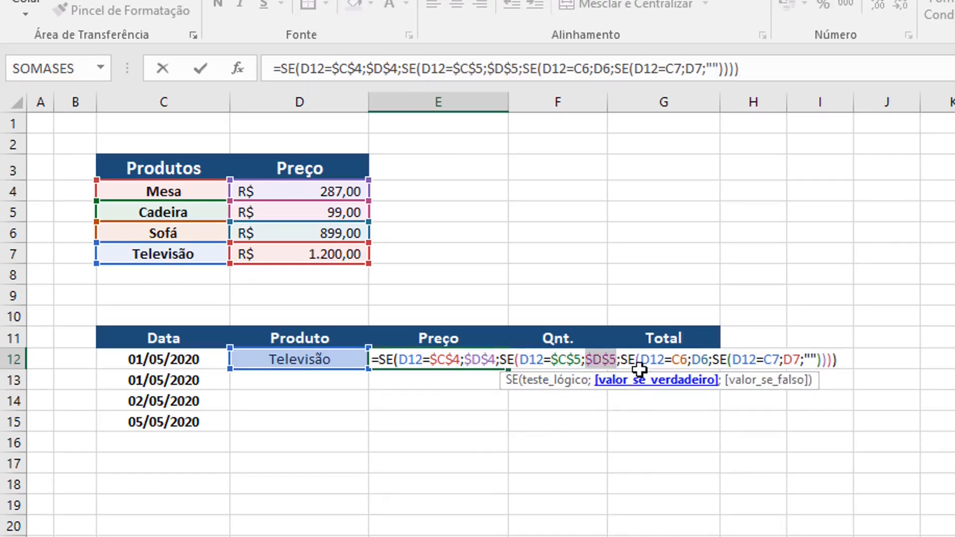
- Make the C6, D6, C7 and D7 references absolute in E12's nested SE formula and commit it
{"action": "left_click", "coordinate": [685, 360]}
{"action": "key", "text": "F4"}
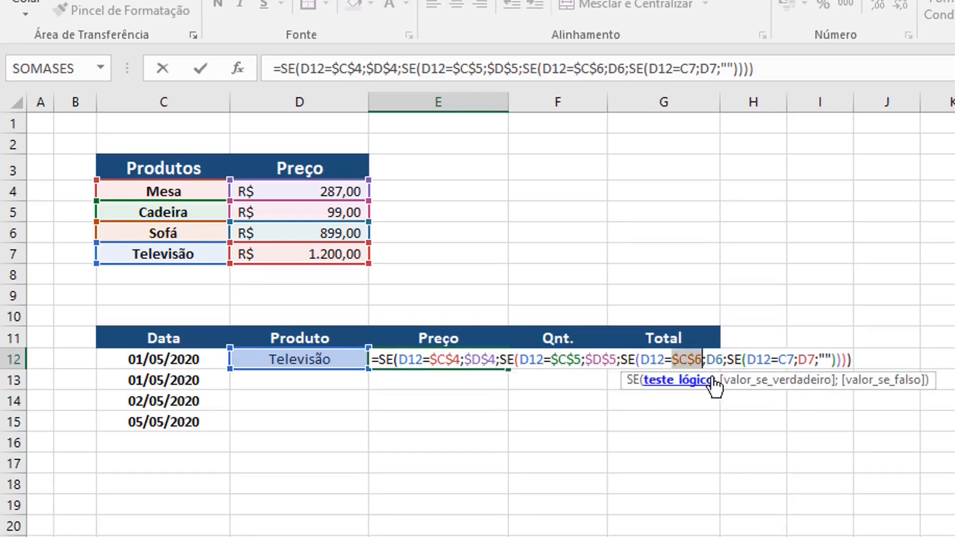
{"action": "key", "text": "Right"}
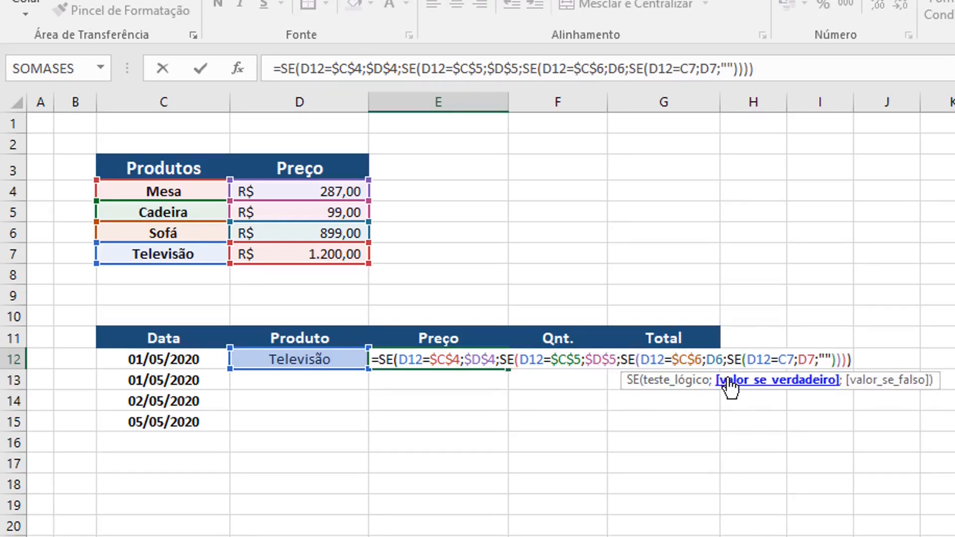
{"action": "key", "text": "F4"}
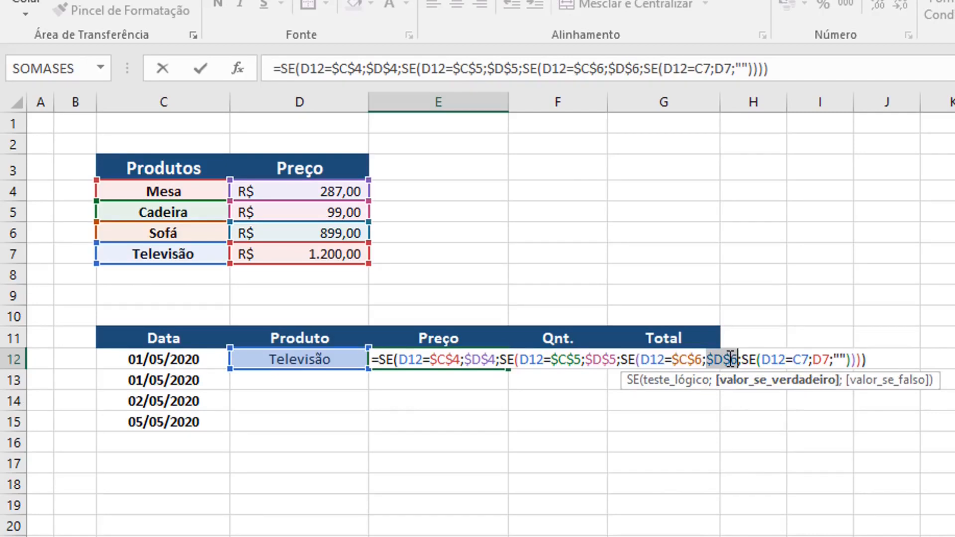
{"action": "left_click", "coordinate": [801, 359]}
{"action": "key", "text": "F4"}
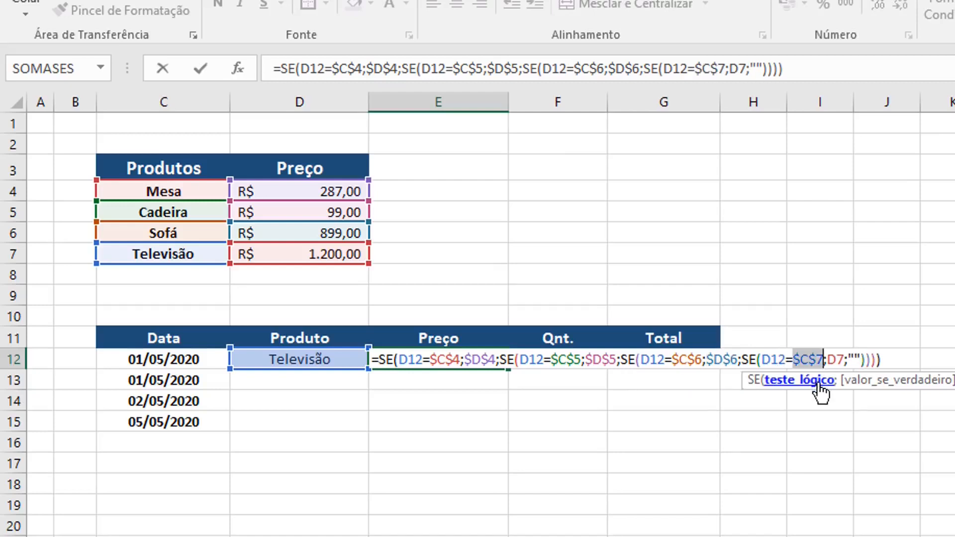
{"action": "left_click", "coordinate": [837, 359]}
{"action": "key", "text": "F4"}
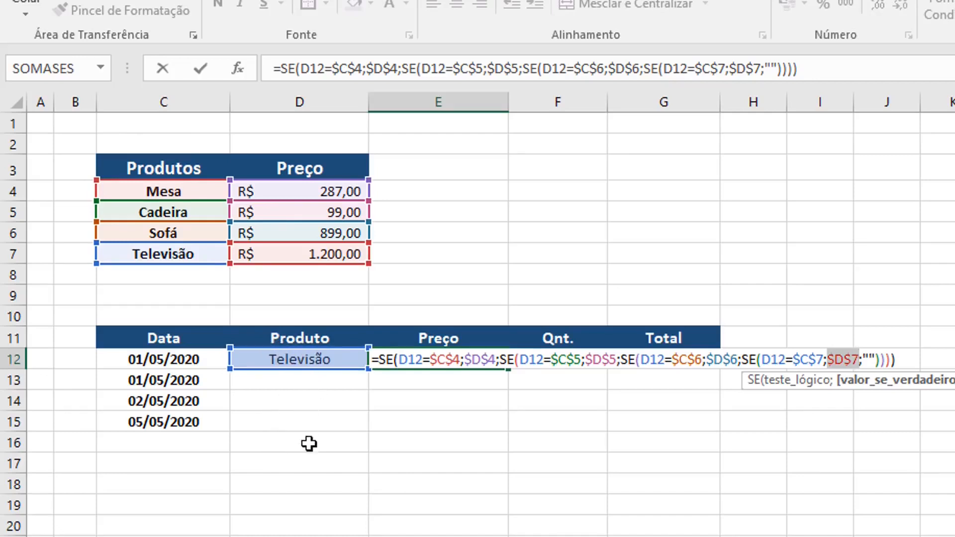
{"action": "key", "text": "Return"}
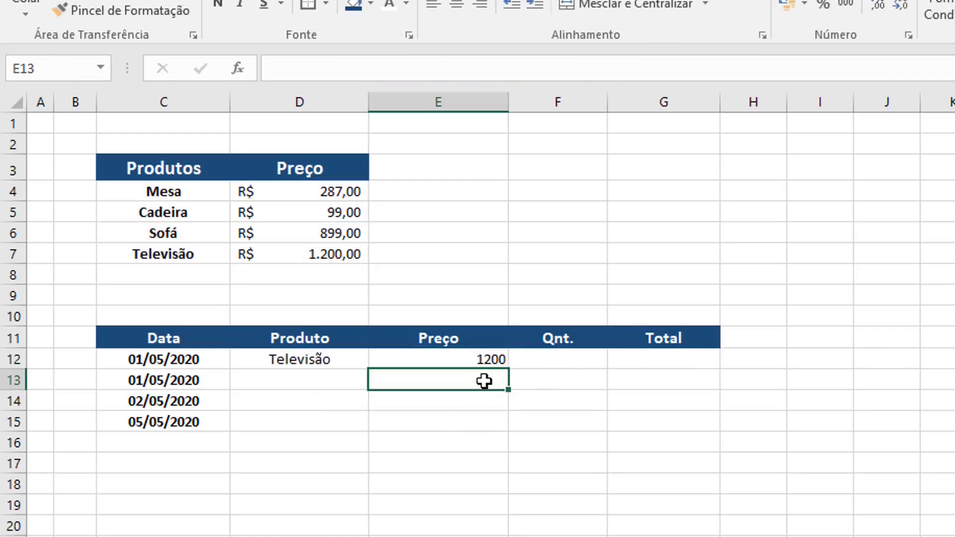
- Fill the price formula with absolute references from E12 down through E15
{"action": "left_click", "coordinate": [489, 359]}
{"action": "left_click_drag", "start_coordinate": [508, 369], "coordinate": [503, 431]}
- Test the filled price formula by entering Televisão, Sofá, Cadeira and Mesa one after another as the product in D15
{"action": "left_click", "coordinate": [299, 429]}
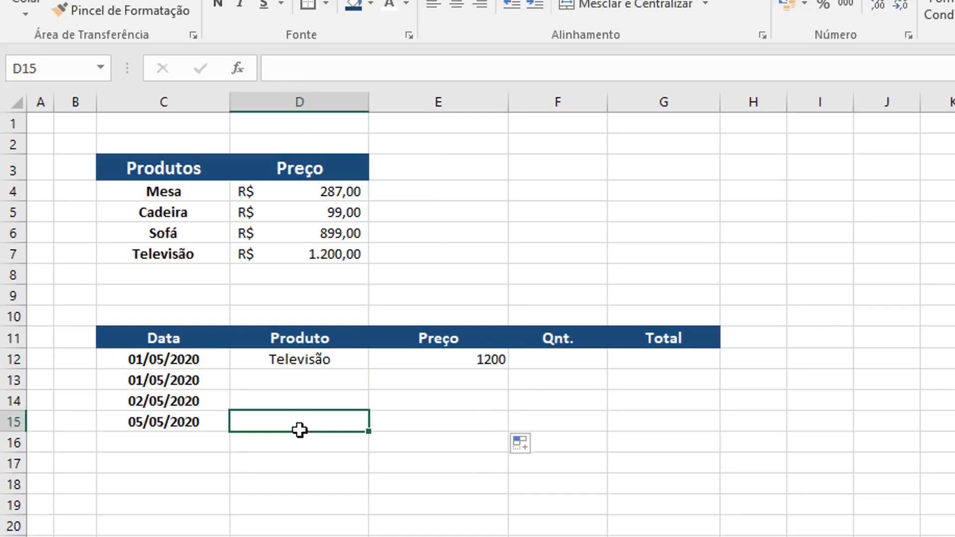
{"action": "type", "text": "Televisão"}
{"action": "key", "text": "Return"}
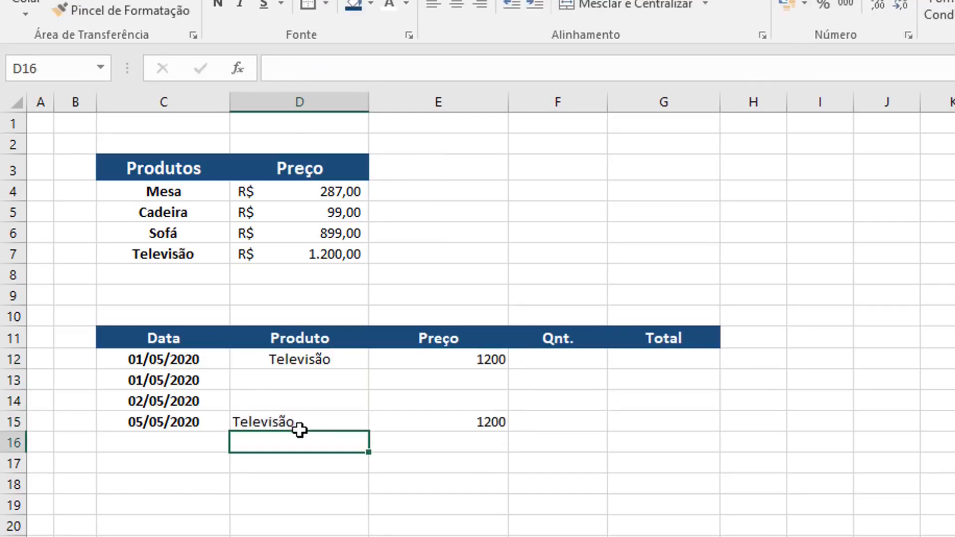
{"action": "left_click", "coordinate": [300, 428]}
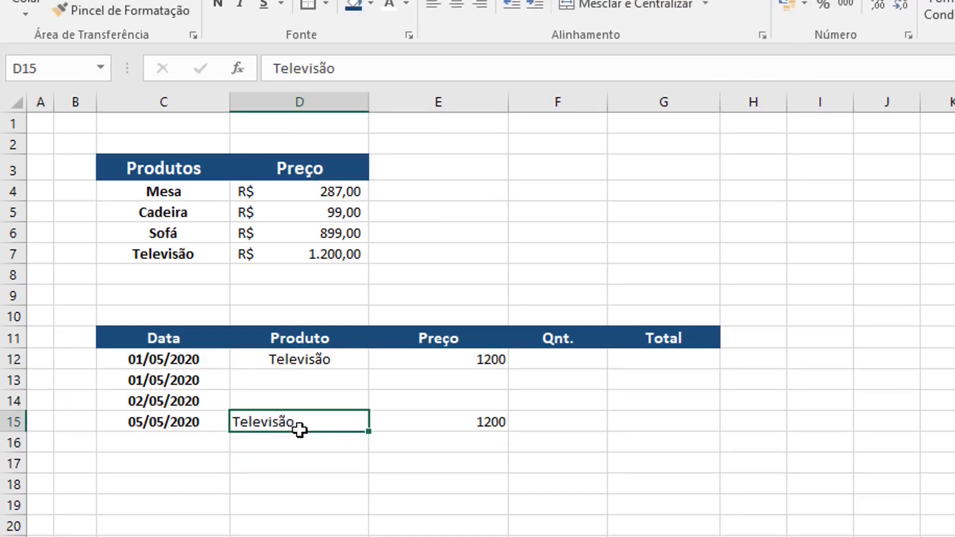
{"action": "type", "text": "Sofá"}
{"action": "key", "text": "Return"}
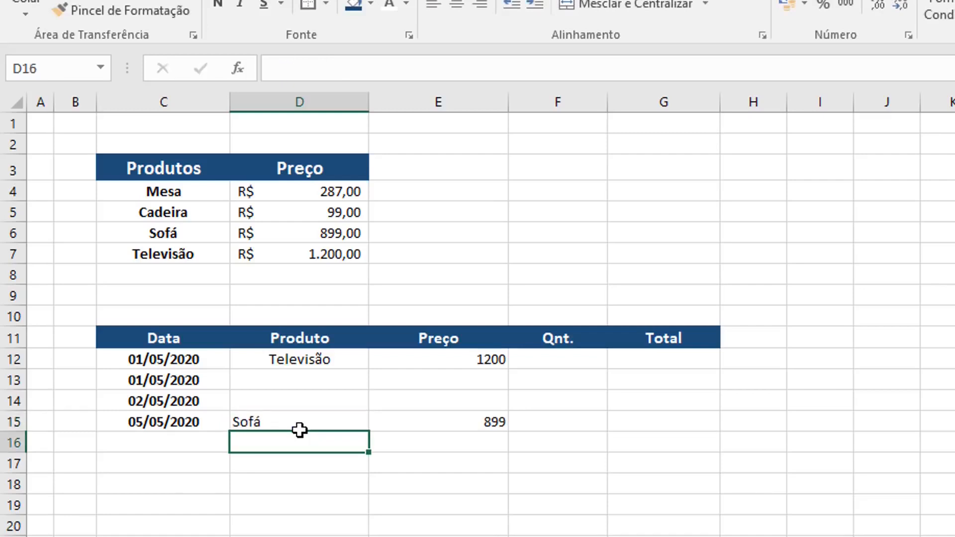
{"action": "left_click", "coordinate": [299, 429]}
{"action": "type", "text": "Cadeira"}
{"action": "key", "text": "Return"}
{"action": "left_click", "coordinate": [300, 429]}
{"action": "type", "text": "Mesa"}
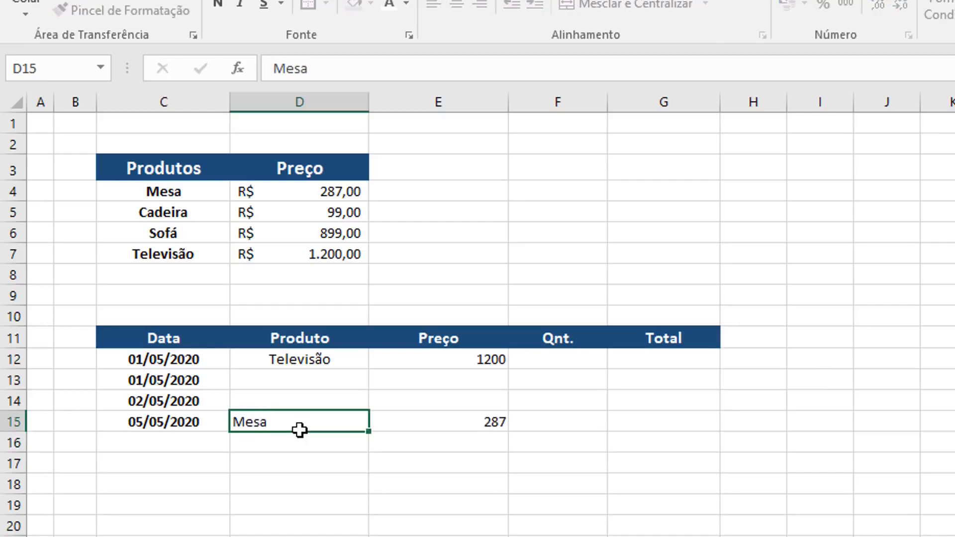
{"action": "key", "text": "Return"}
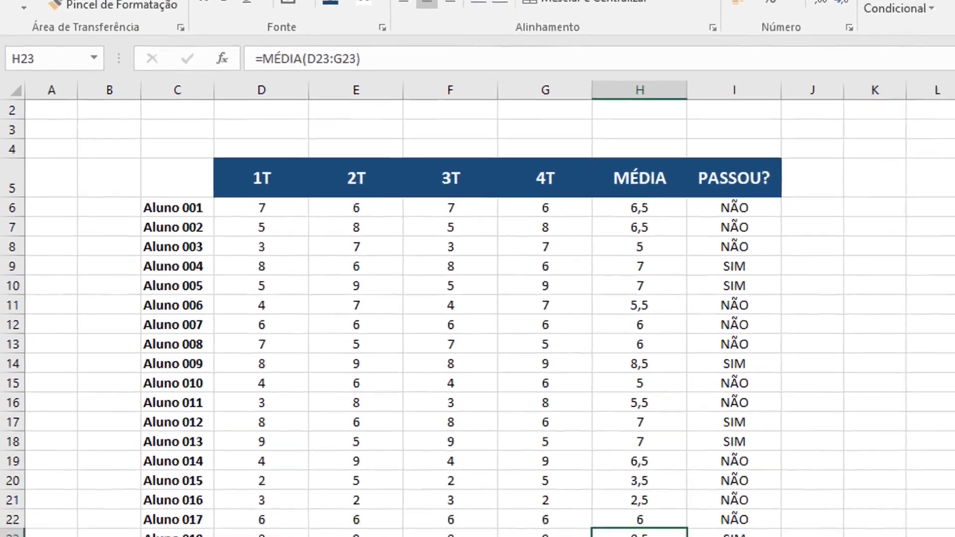
- Count the SIM results in I27 with the formula =CONT.SE(I6:I25;H27)
{"action": "left_click", "coordinate": [608, 488]}
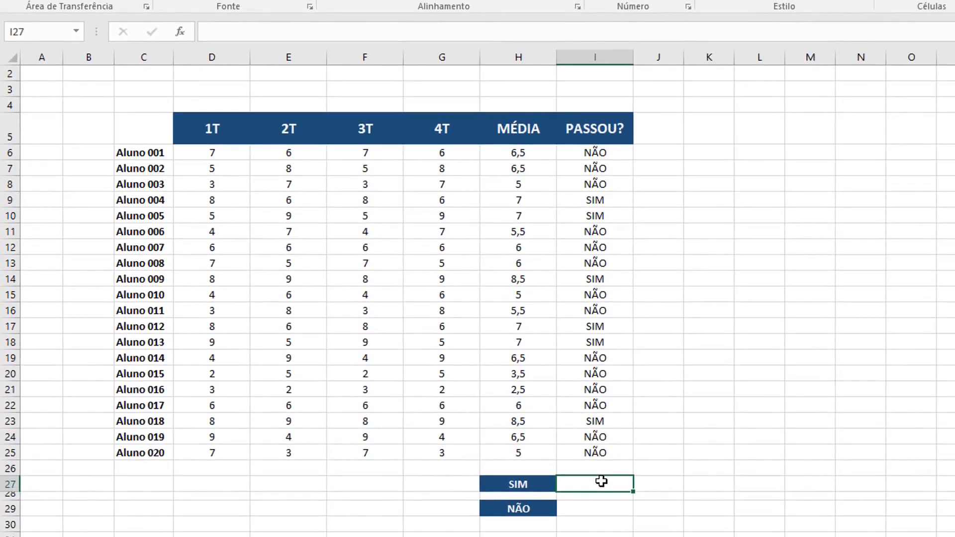
{"action": "type", "text": "=cont"}
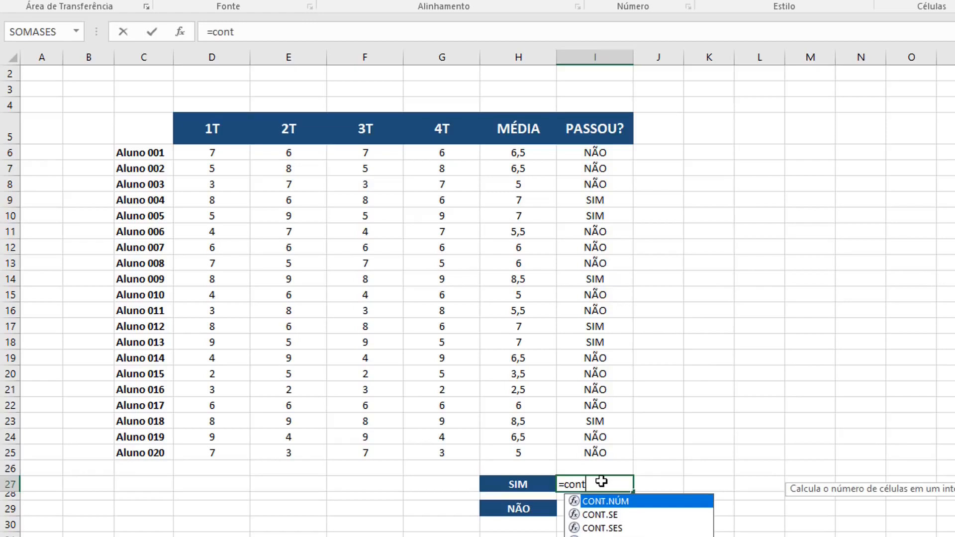
{"action": "key", "text": "Down"}
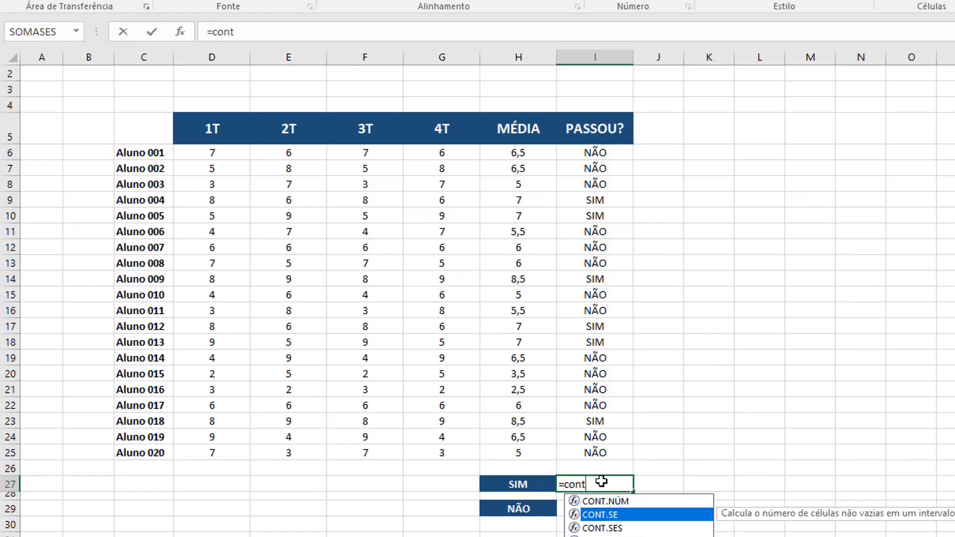
{"action": "key", "text": "Tab"}
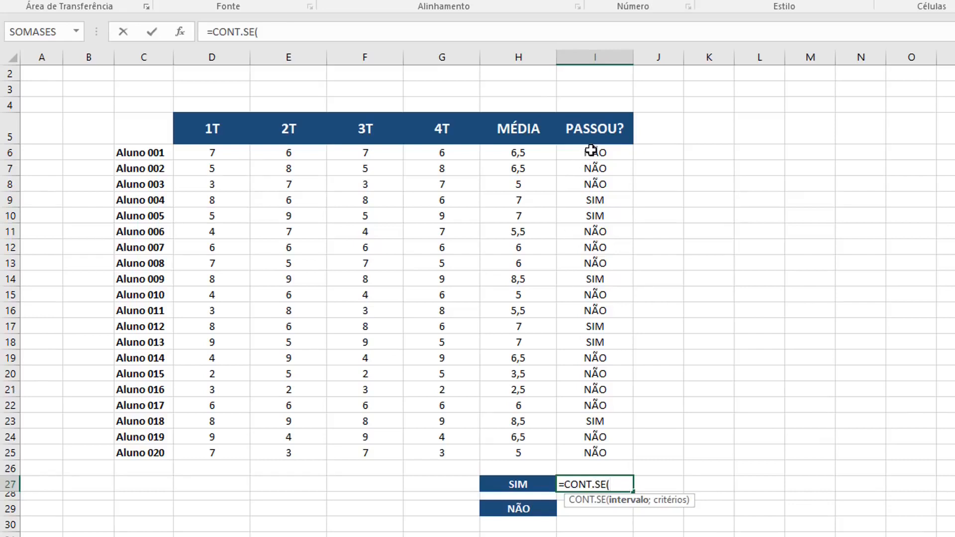
{"action": "left_click_drag", "start_coordinate": [590, 150], "coordinate": [592, 453]}
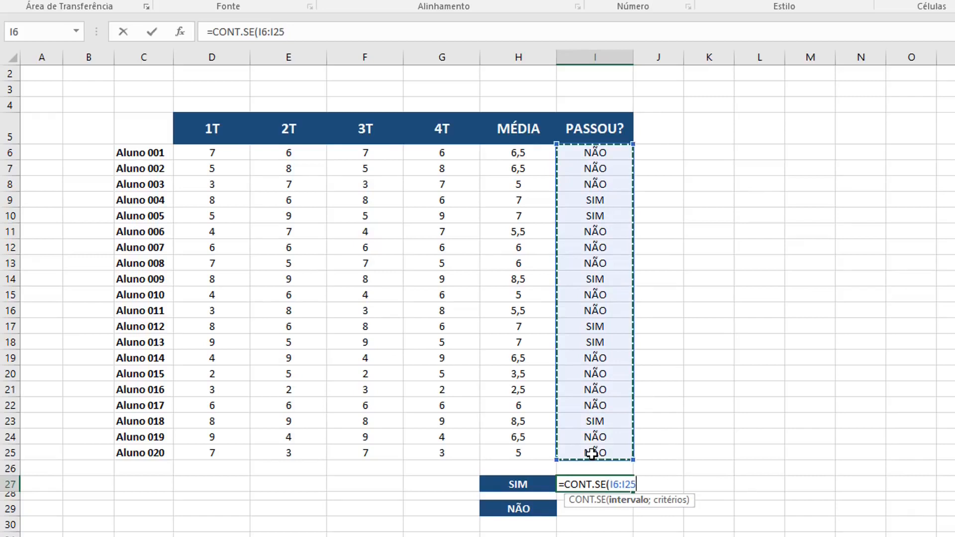
{"action": "type", "text": ";"}
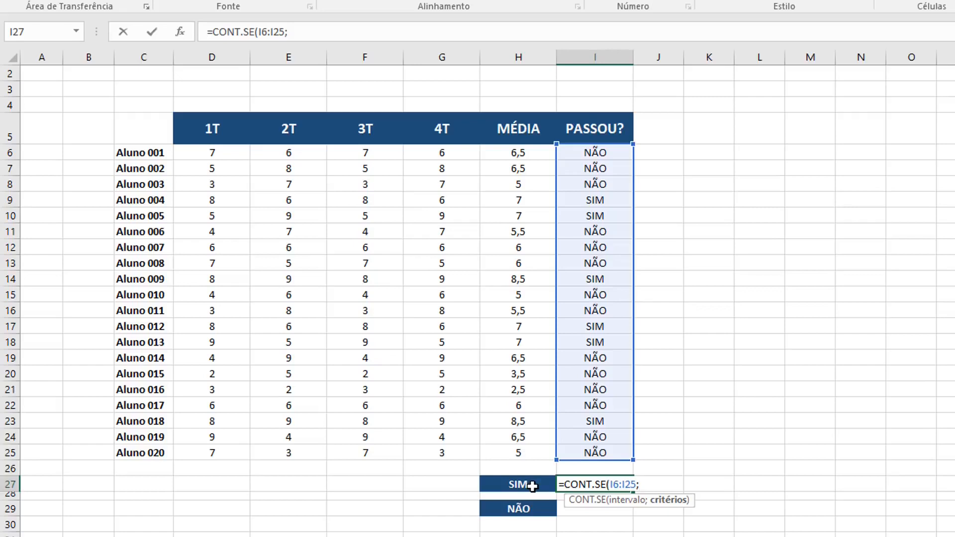
{"action": "left_click", "coordinate": [533, 487]}
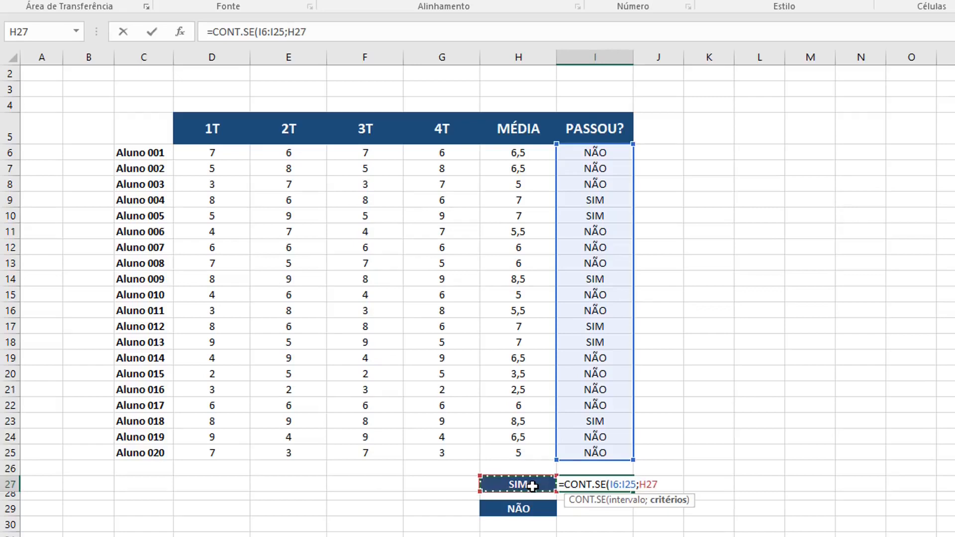
{"action": "type", "text": ")"}
{"action": "key", "text": "Return"}
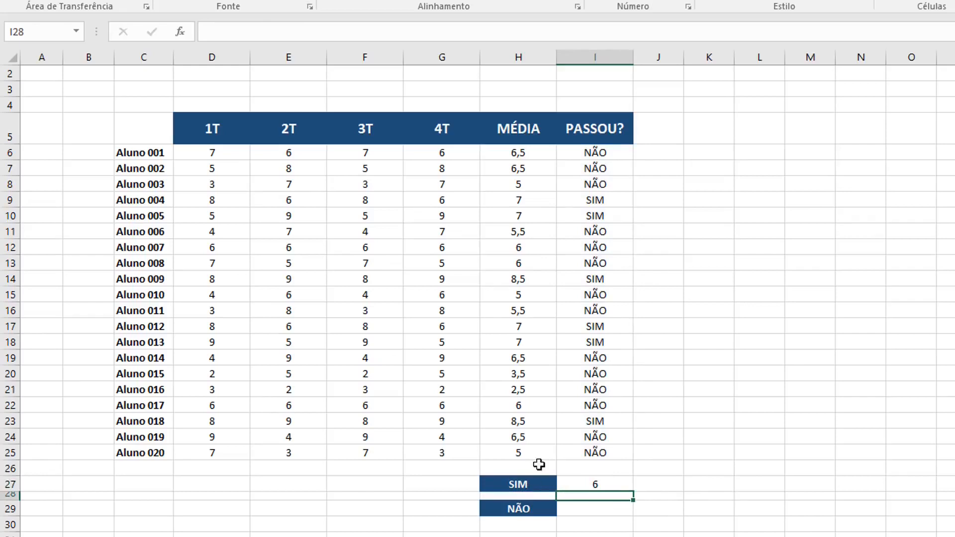
- Copy the CONT.SE formula from I27 into I29 for the NÃO count and check the references of both formulas
{"action": "left_click", "coordinate": [608, 487]}
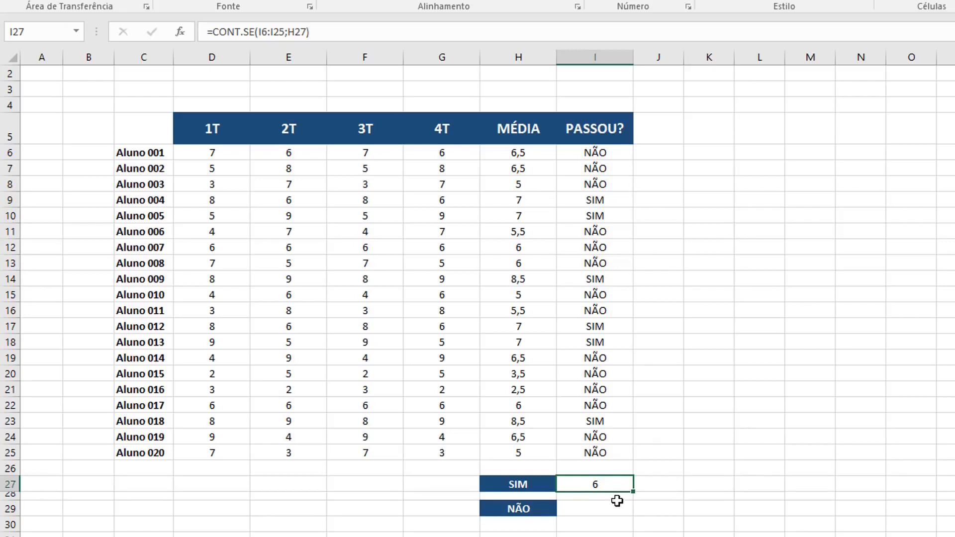
{"action": "key", "text": "ctrl+c"}
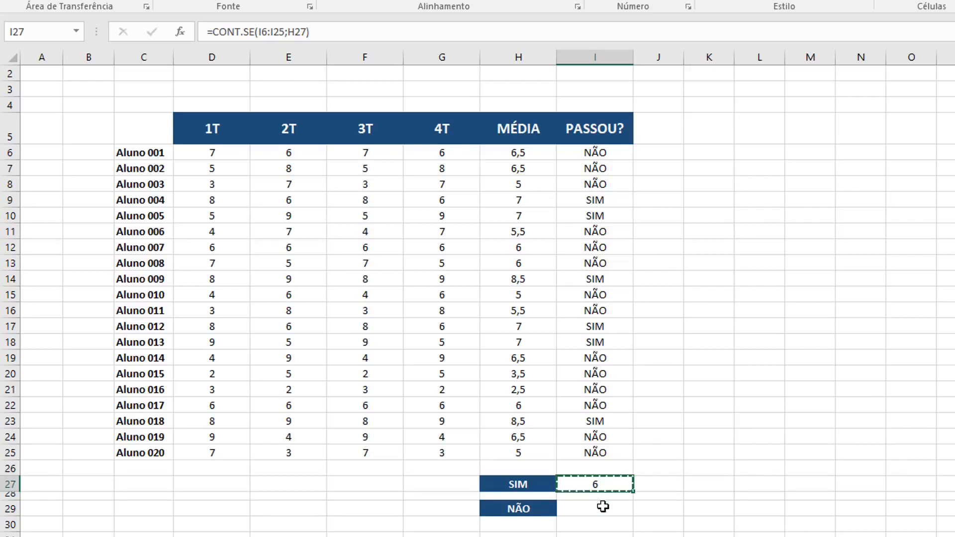
{"action": "left_click", "coordinate": [615, 510]}
{"action": "key", "text": "ctrl+v"}
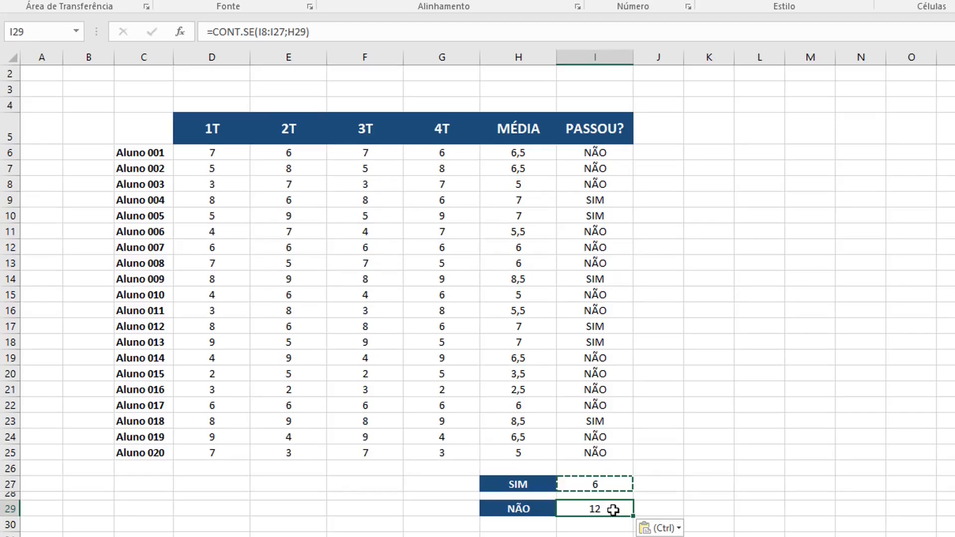
{"action": "double_click", "coordinate": [616, 511]}
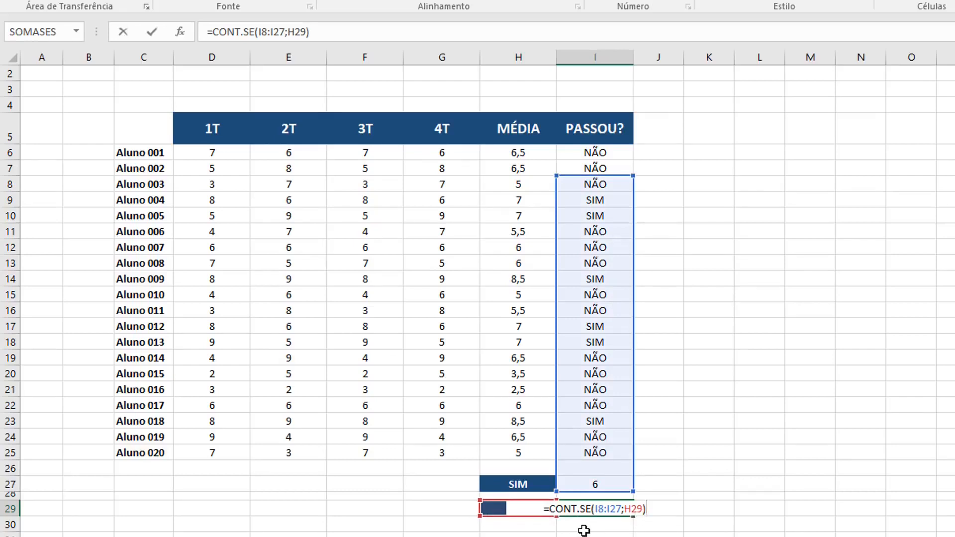
{"action": "key", "text": "ctrl+Return"}
{"action": "left_click", "coordinate": [528, 510]}
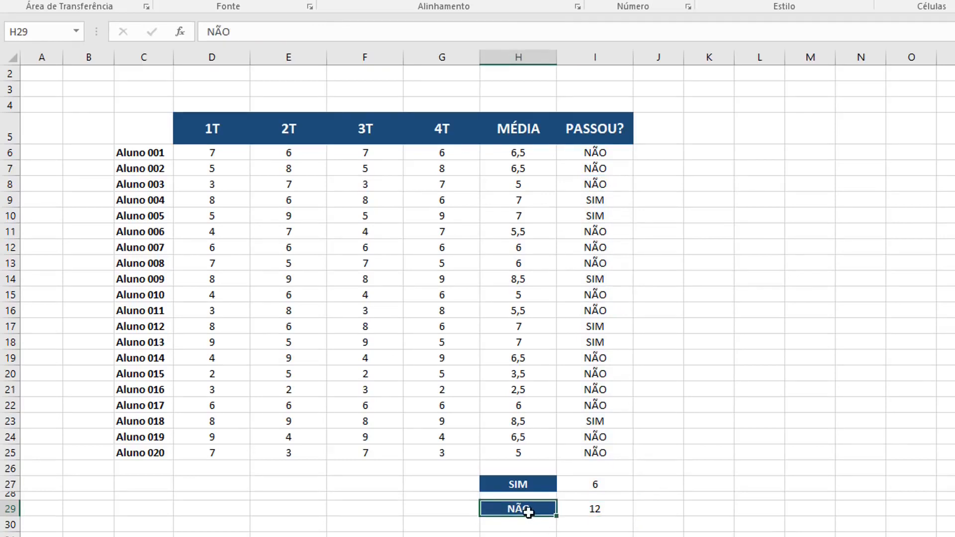
{"action": "left_click", "coordinate": [596, 484]}
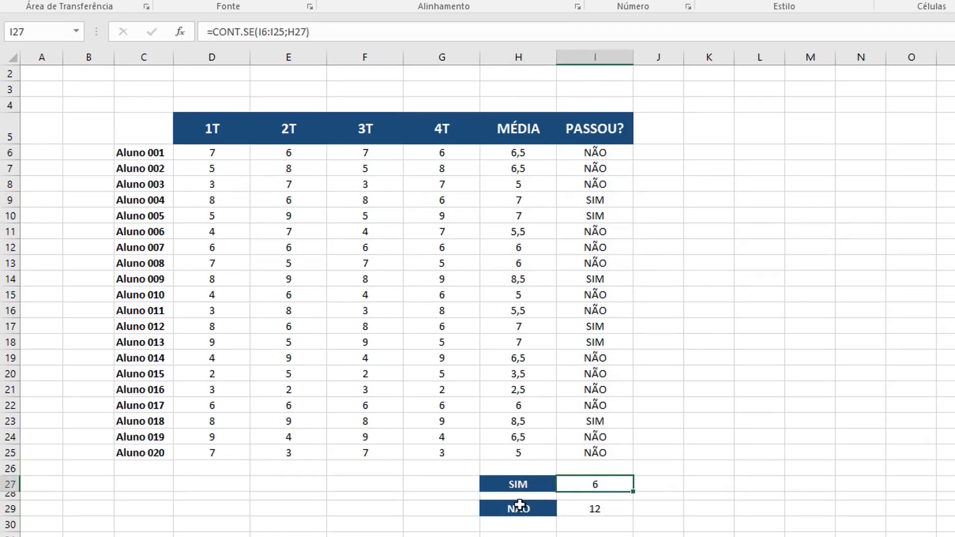
{"action": "left_click", "coordinate": [540, 509]}
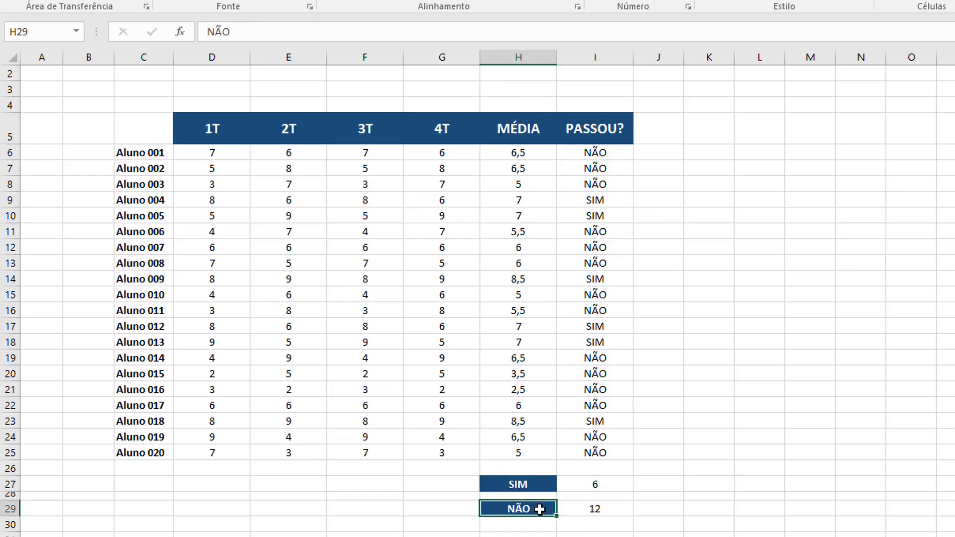
- Correct the range in I29's CONT.SE formula to I6:I25, keeping H29 as the criterion
{"action": "left_click", "coordinate": [602, 508]}
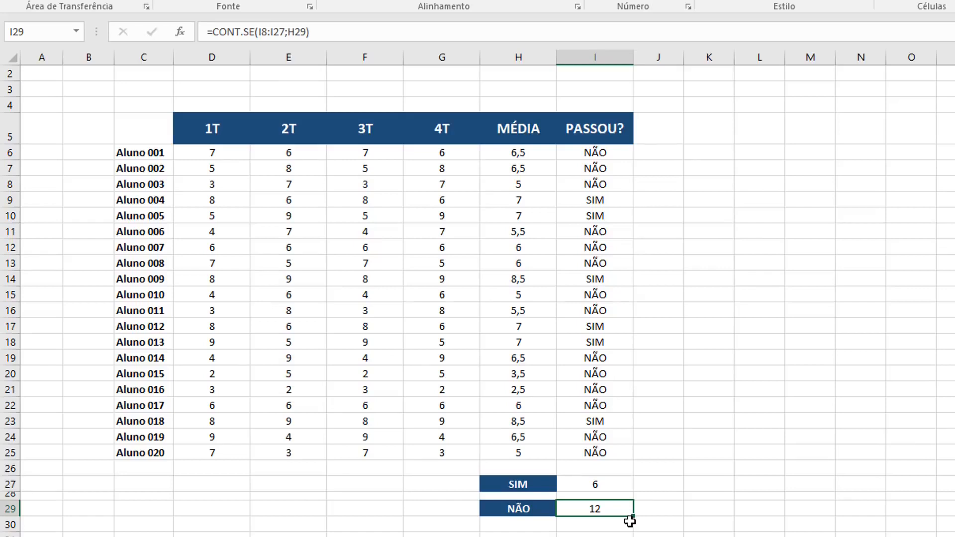
{"action": "key", "text": "F2"}
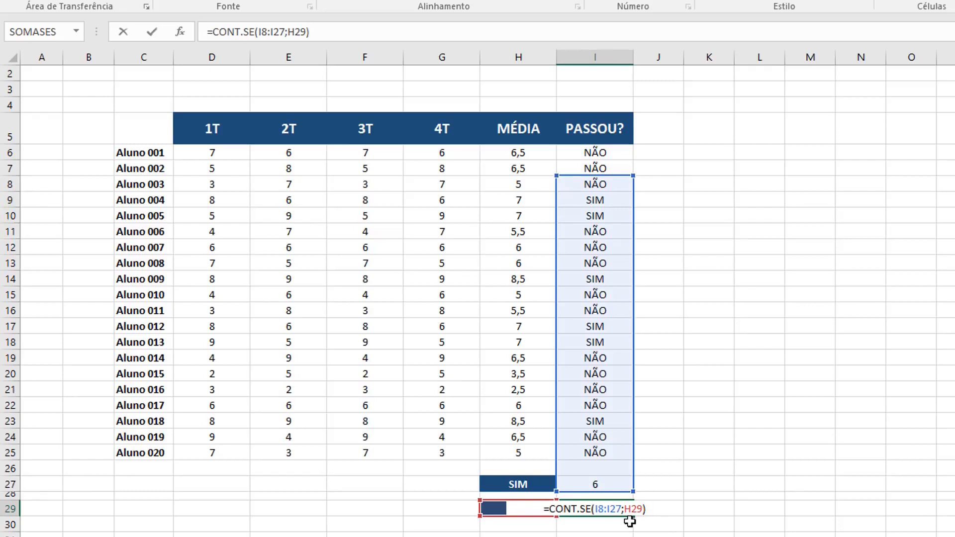
{"action": "left_click", "coordinate": [597, 509]}
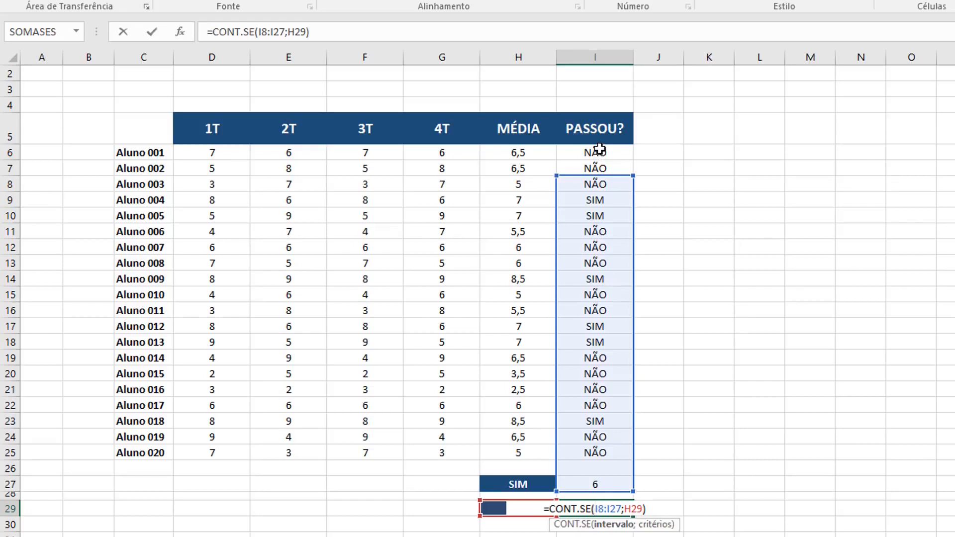
{"action": "left_click_drag", "start_coordinate": [600, 153], "coordinate": [600, 453]}
{"action": "key", "text": "Delete"}
{"action": "key", "text": "Delete"}
{"action": "key", "text": "Delete"}
{"action": "key", "text": "Delete"}
{"action": "key", "text": "Delete"}
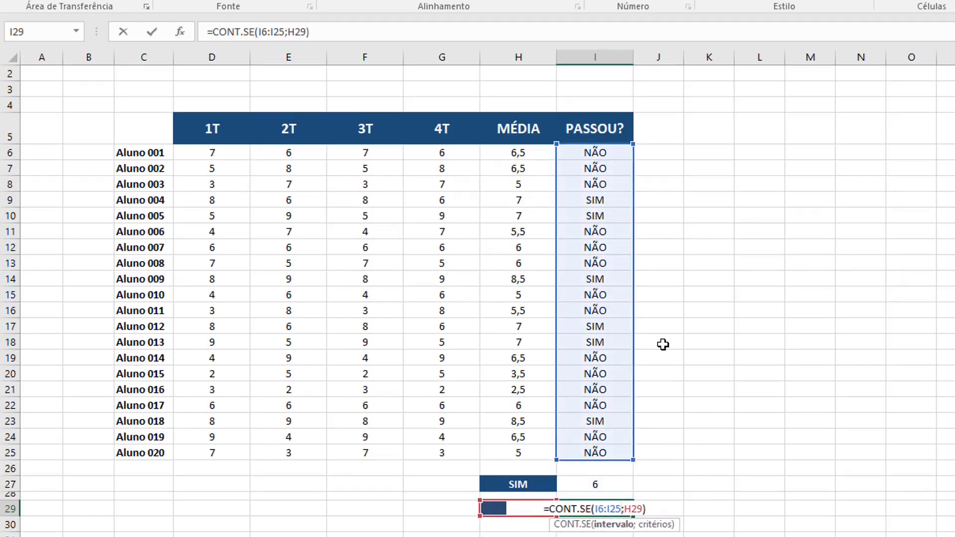
- Make both range references absolute so I29 holds =CONT.SE($I$6:$I$25;H29), and commit the formula
{"action": "key", "text": "F4"}
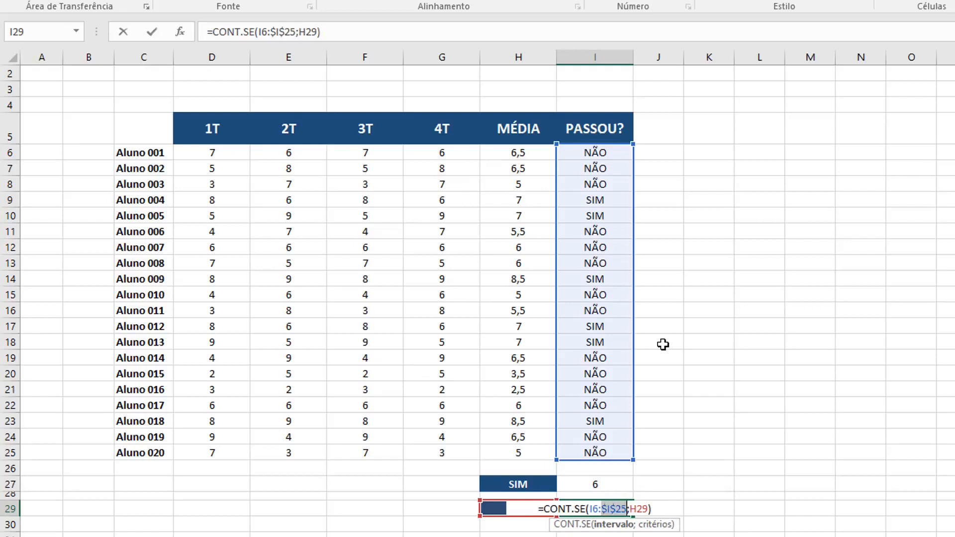
{"action": "left_click", "coordinate": [596, 509]}
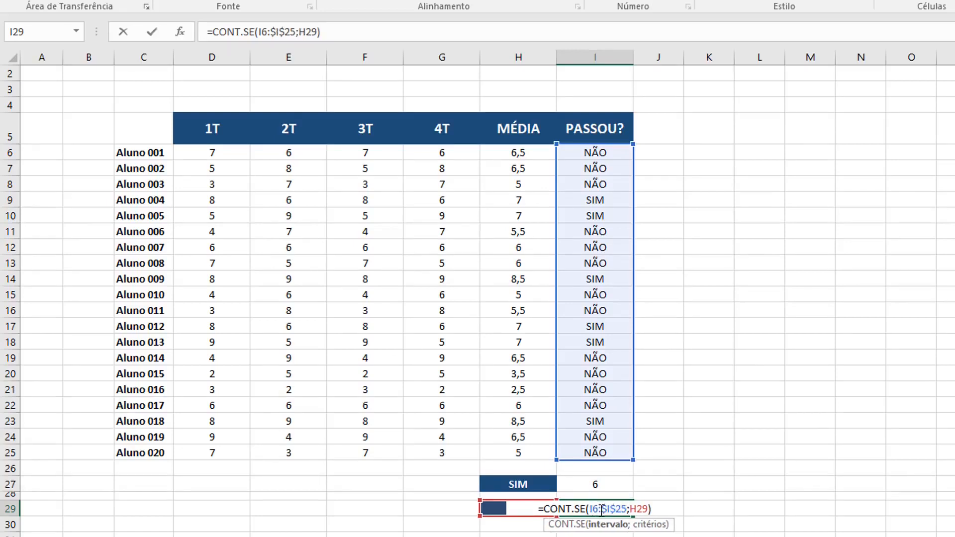
{"action": "key", "text": "F4"}
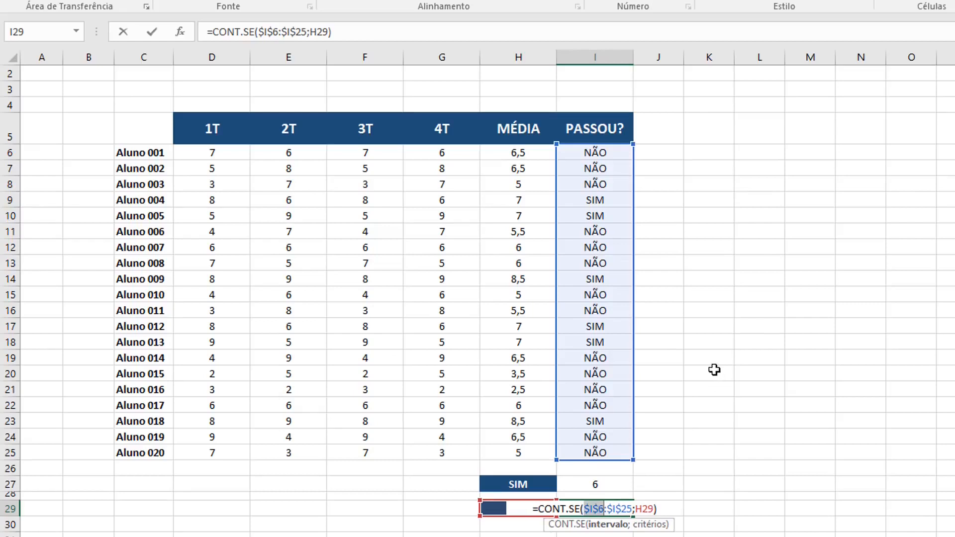
{"action": "key", "text": "Return"}
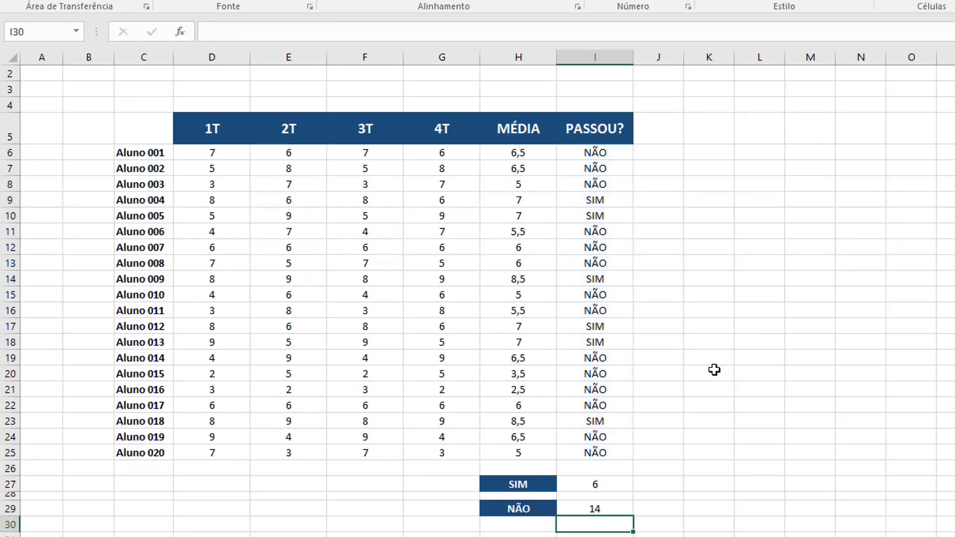
- Copy the absolute-range CONT.SE formula from I29 into I27 and review the counted range I6:I25
{"action": "left_click", "coordinate": [603, 510]}
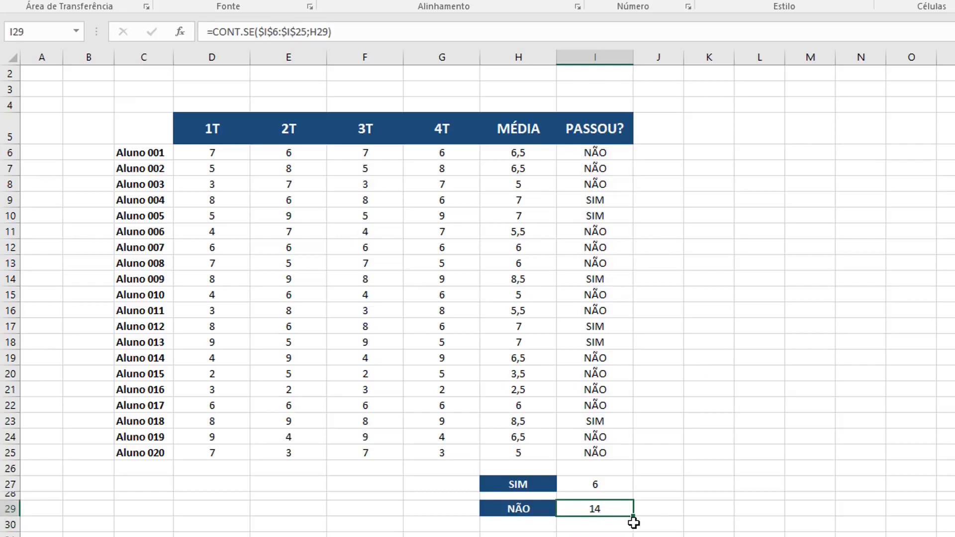
{"action": "key", "text": "ctrl+c"}
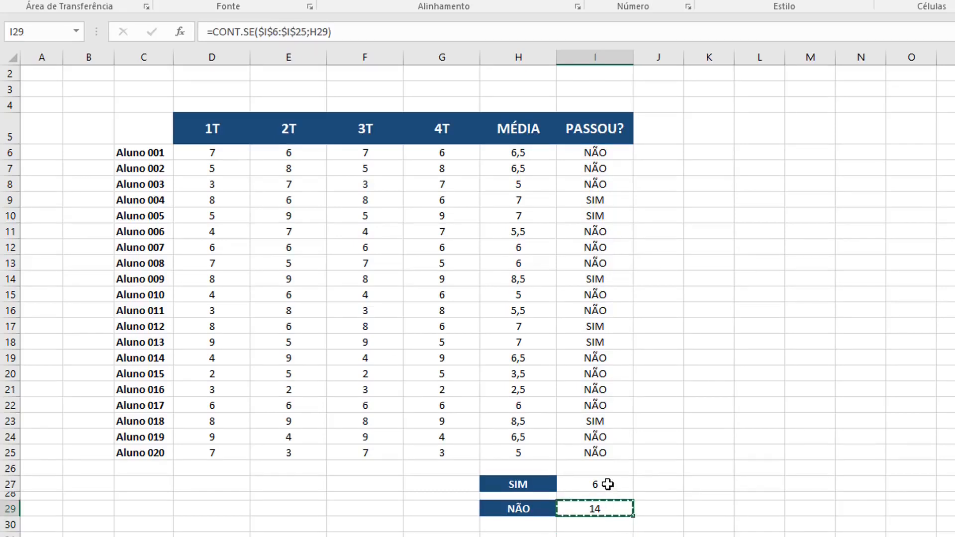
{"action": "left_click", "coordinate": [608, 484]}
{"action": "key", "text": "ctrl+v"}
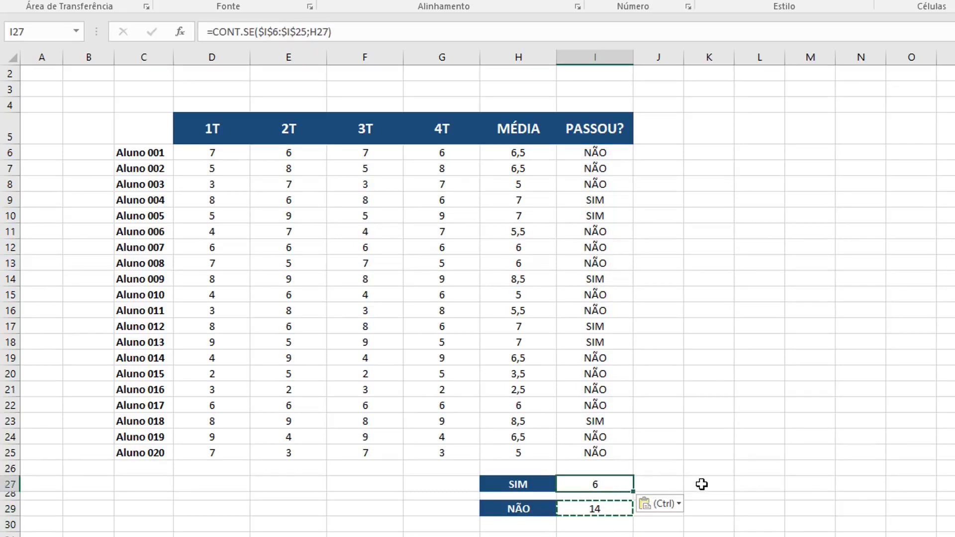
{"action": "left_click", "coordinate": [653, 481]}
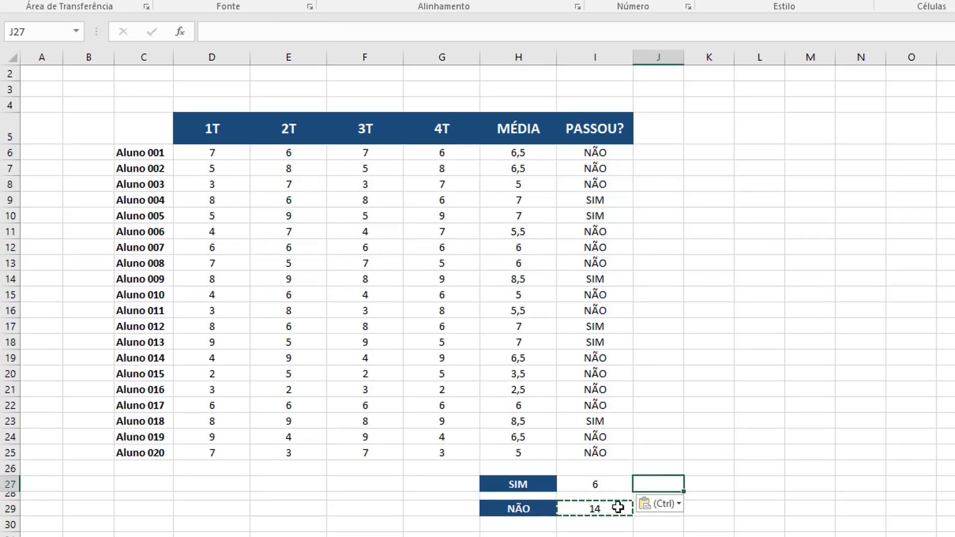
{"action": "left_click", "coordinate": [616, 505]}
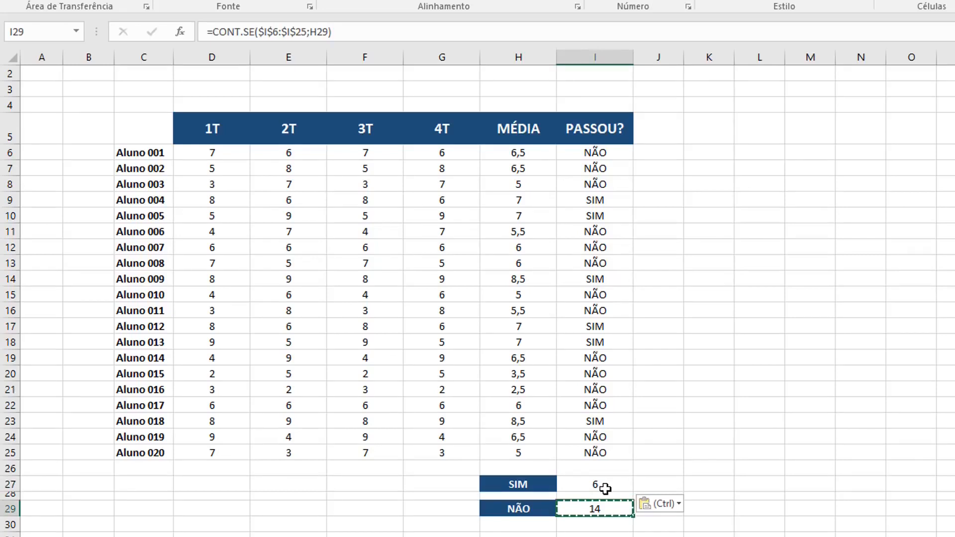
{"action": "left_click_drag", "start_coordinate": [606, 151], "coordinate": [605, 452]}
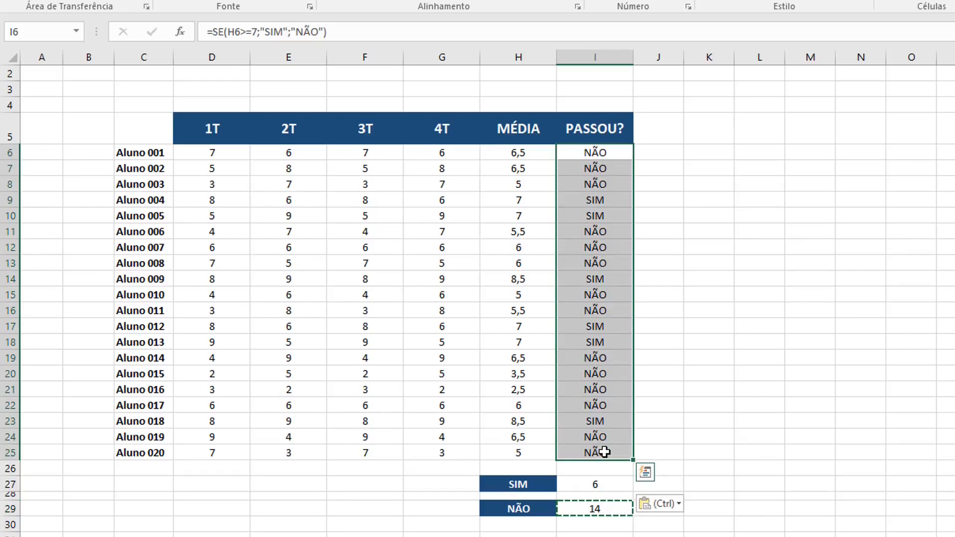
{"action": "left_click", "coordinate": [605, 524]}
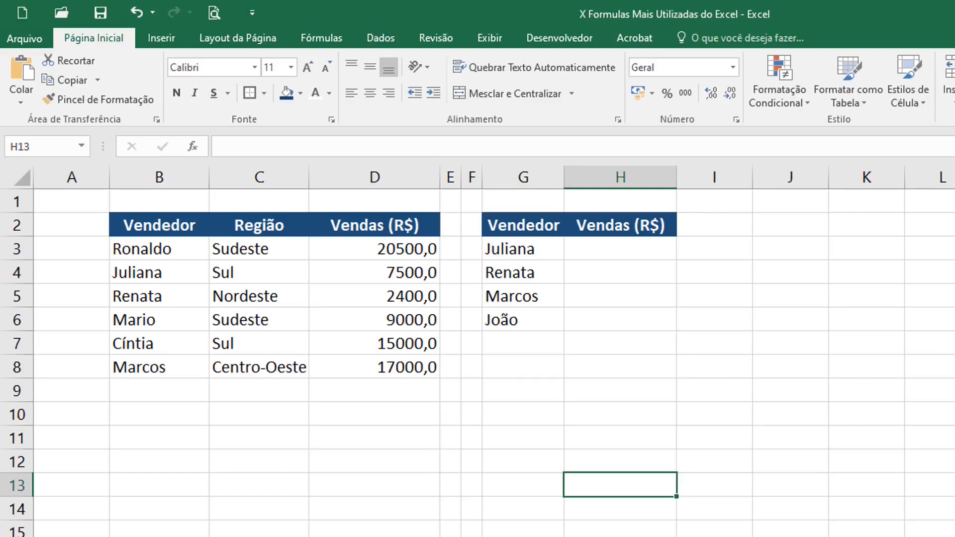
- Start a PROCV formula in H3, choosing the function from the suggested PROC functions
{"action": "left_click", "coordinate": [624, 250]}
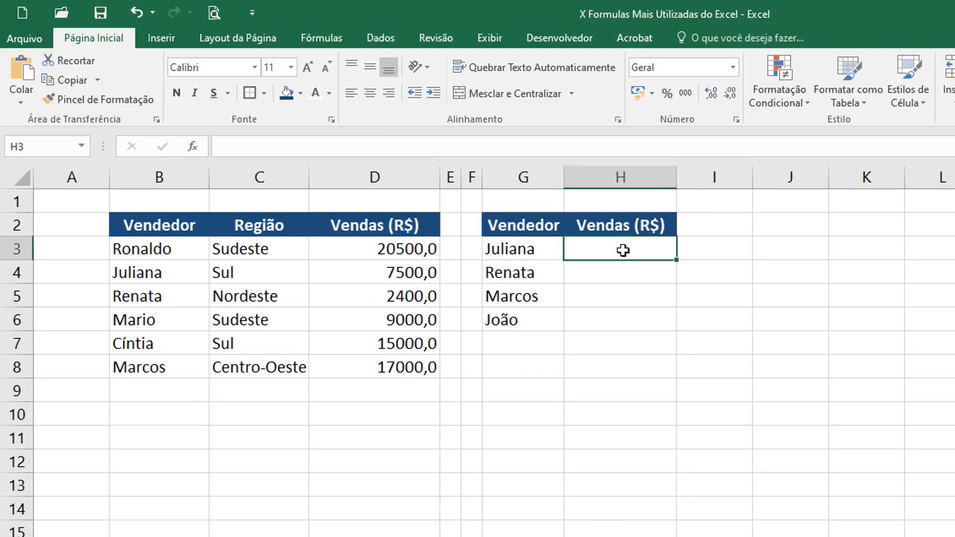
{"action": "type", "text": "=pro"}
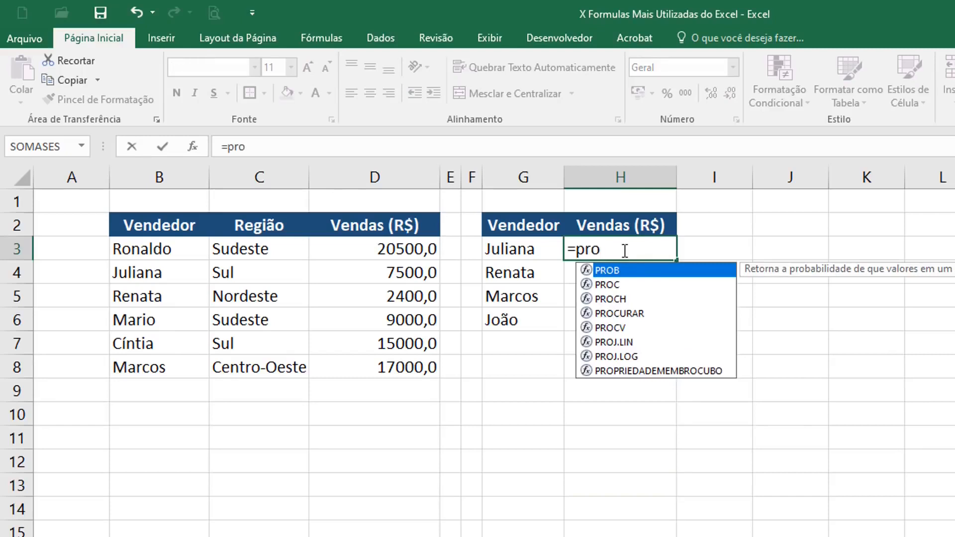
{"action": "type", "text": "c"}
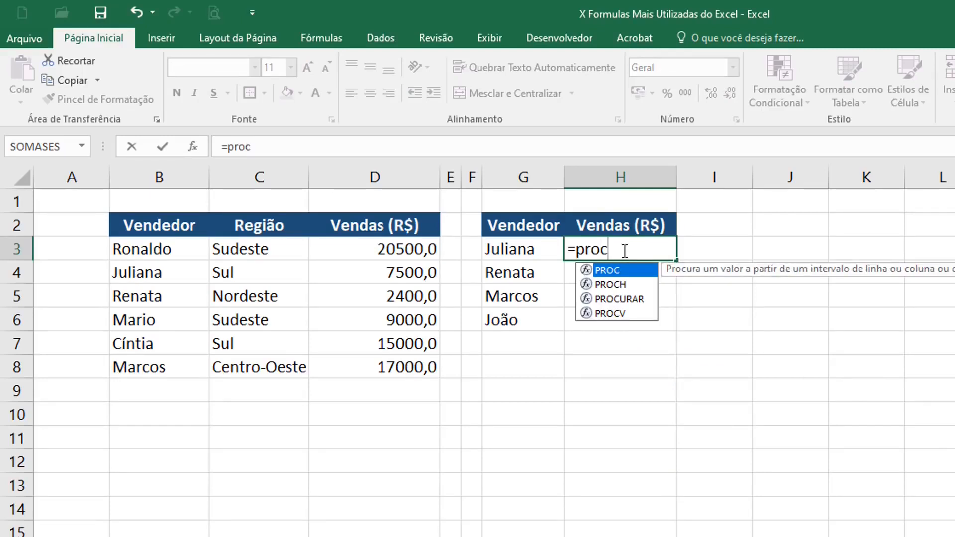
{"action": "key", "text": "Down"}
{"action": "key", "text": "Down"}
{"action": "key", "text": "Down"}
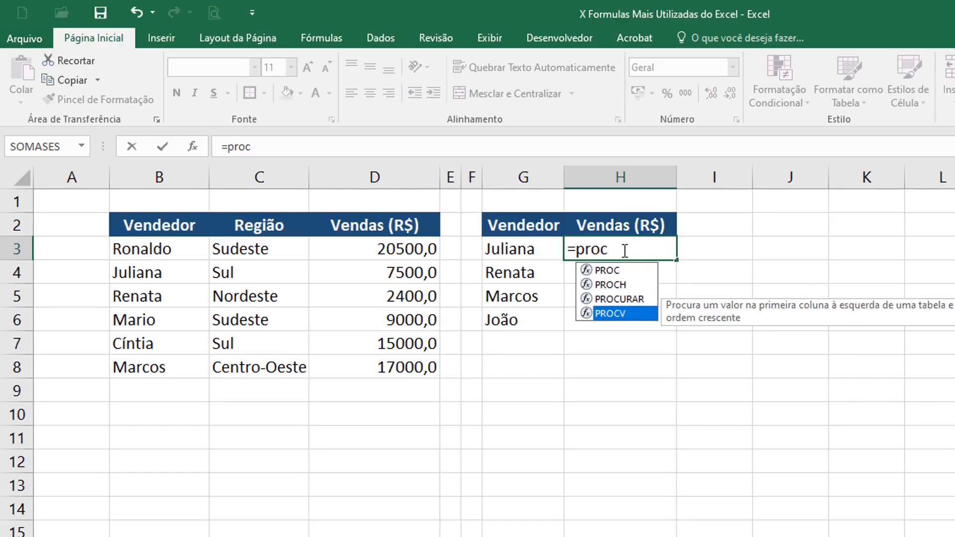
{"action": "key", "text": "Up"}
{"action": "key", "text": "Up"}
{"action": "key", "text": "Up"}
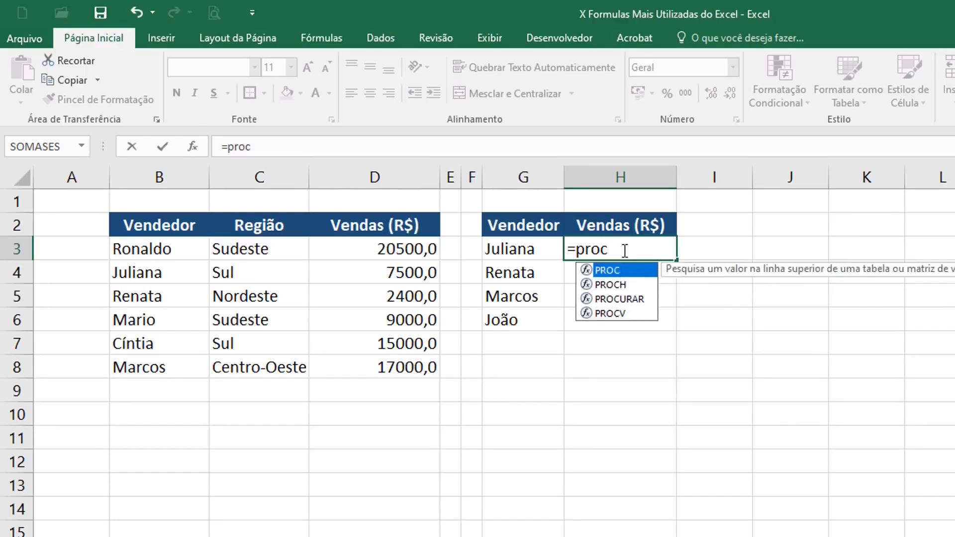
{"action": "key", "text": "Down"}
{"action": "key", "text": "Down"}
{"action": "key", "text": "Down"}
{"action": "key", "text": "Up"}
{"action": "key", "text": "Up"}
{"action": "key", "text": "Up"}
{"action": "key", "text": "Down"}
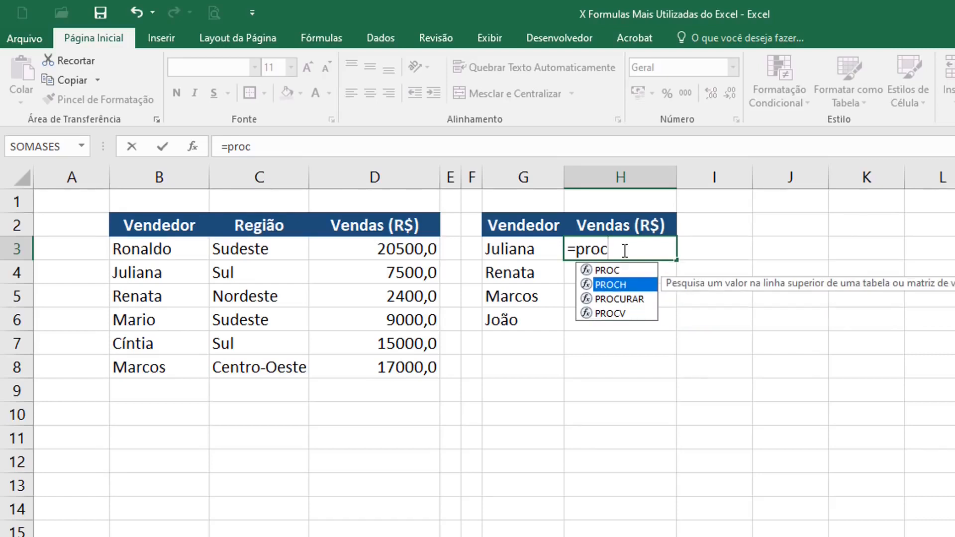
{"action": "key", "text": "Down"}
{"action": "key", "text": "Down"}
{"action": "key", "text": "Tab"}
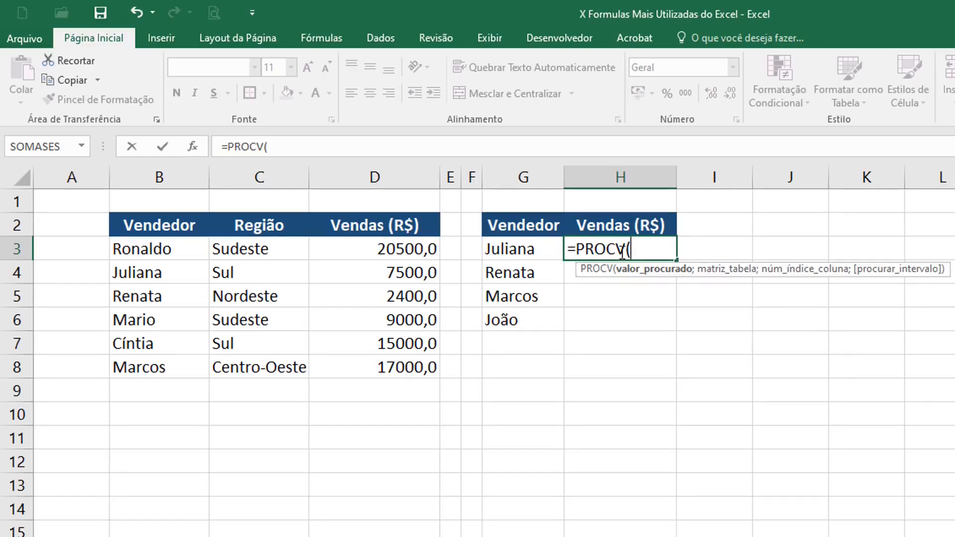
- Give the PROCV formula in H3 the lookup value G3, the table range B2:D8 and column index 3
{"action": "left_click", "coordinate": [519, 249]}
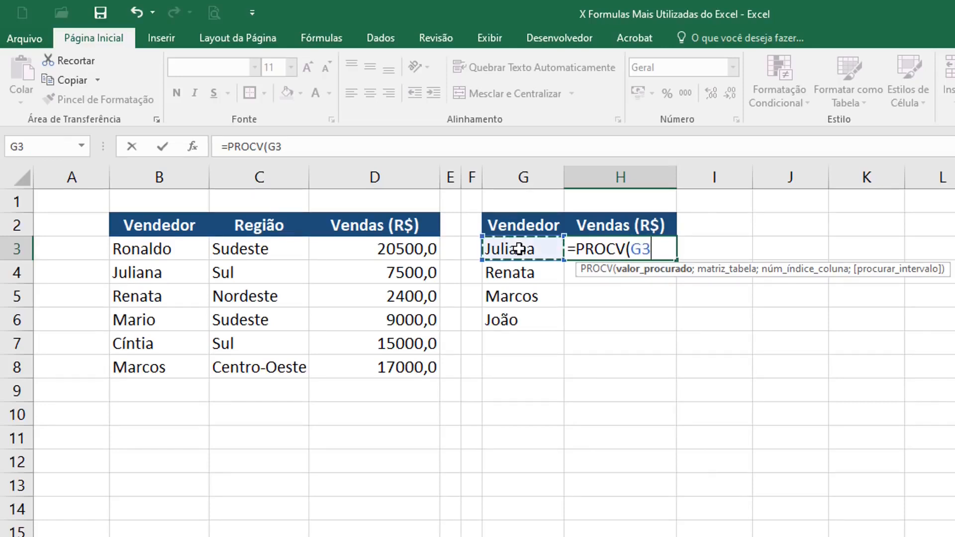
{"action": "type", "text": ";"}
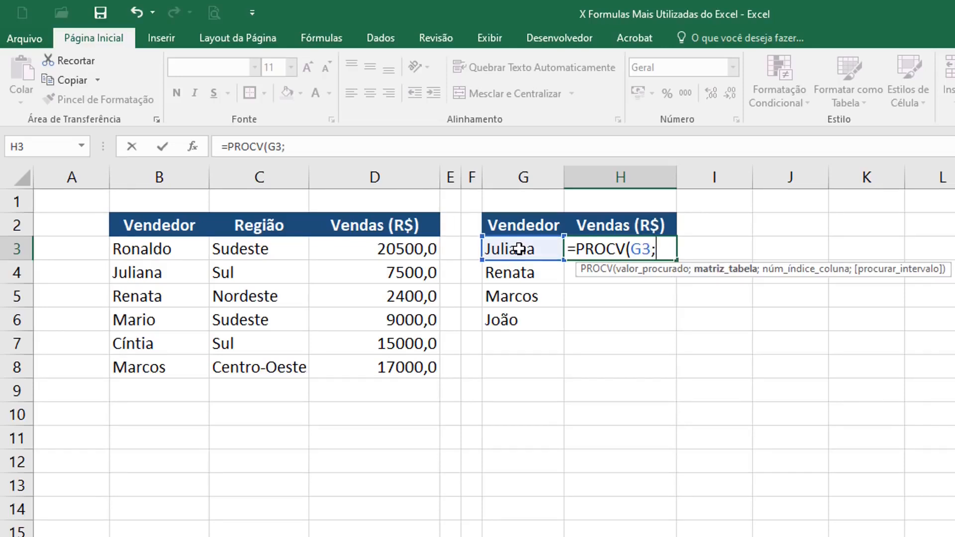
{"action": "left_click_drag", "start_coordinate": [132, 222], "coordinate": [376, 367]}
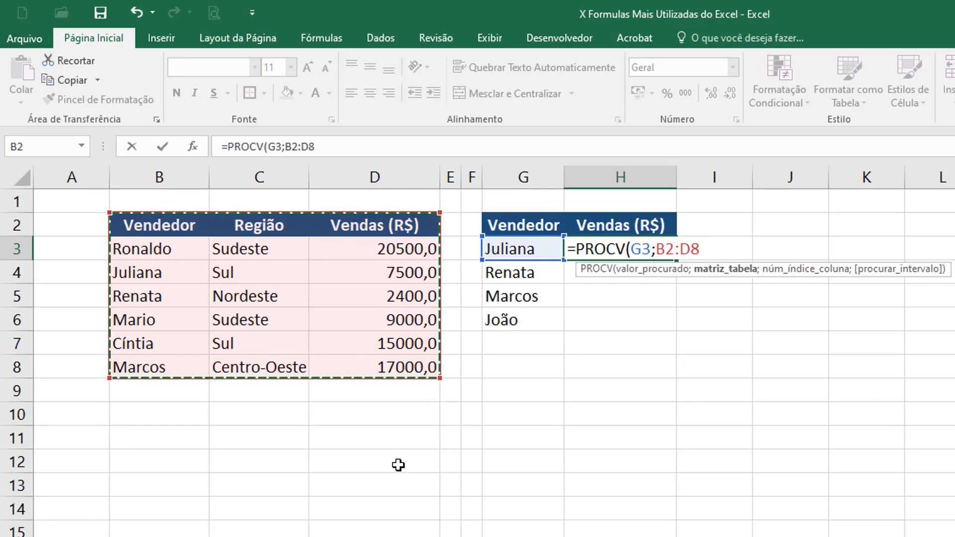
{"action": "type", "text": ";"}
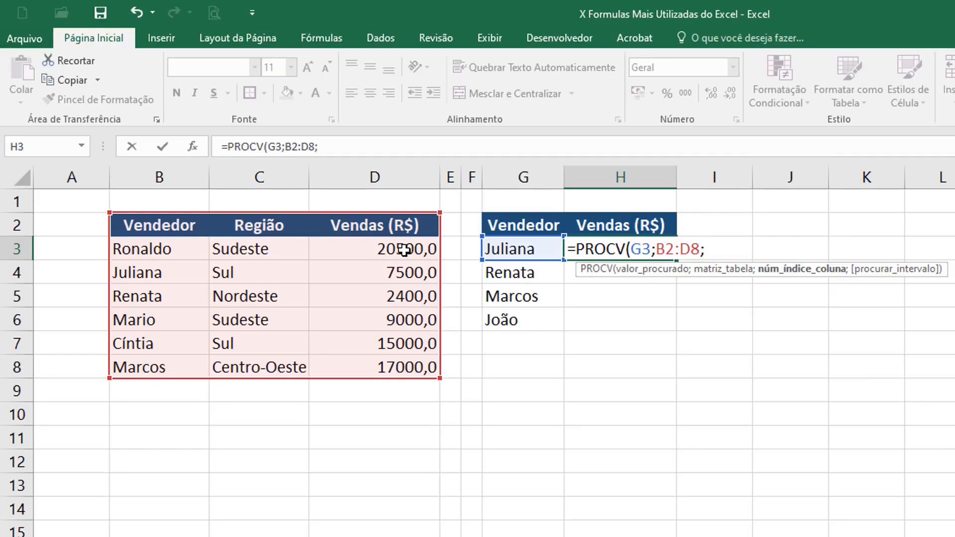
{"action": "type", "text": "3;"}
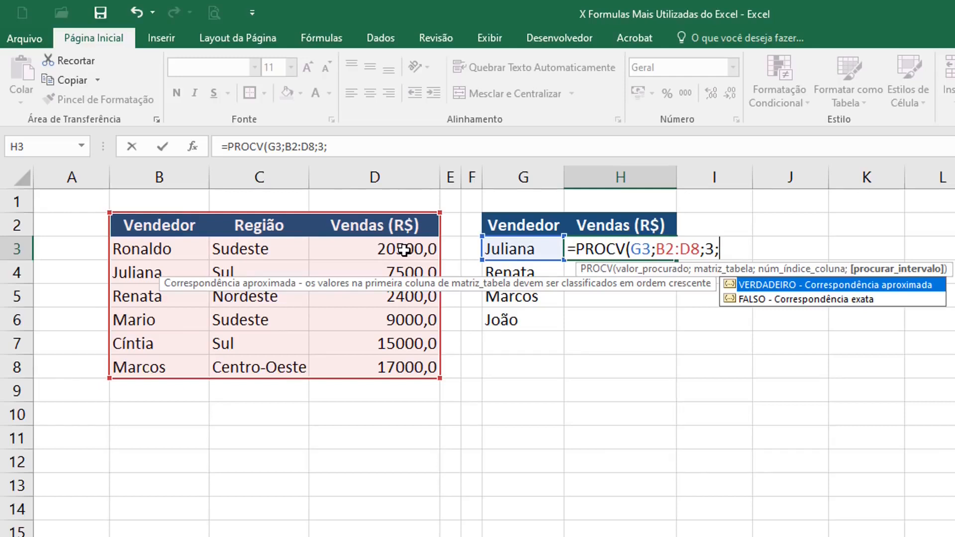
{"action": "key", "text": "Down"}
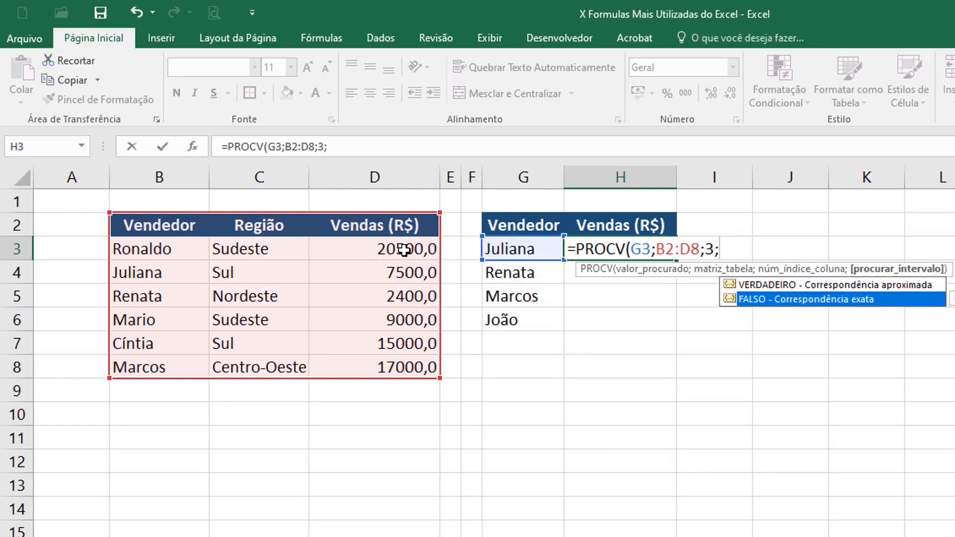
{"action": "key", "text": "Tab"}
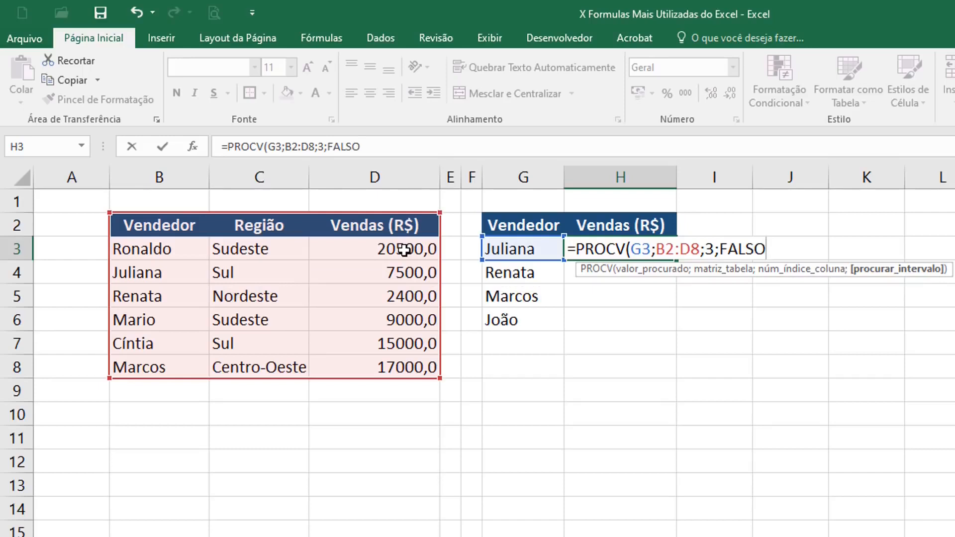
{"action": "key", "text": "BackSpace"}
{"action": "key", "text": "BackSpace"}
{"action": "key", "text": "BackSpace"}
{"action": "key", "text": "BackSpace"}
{"action": "key", "text": "BackSpace"}
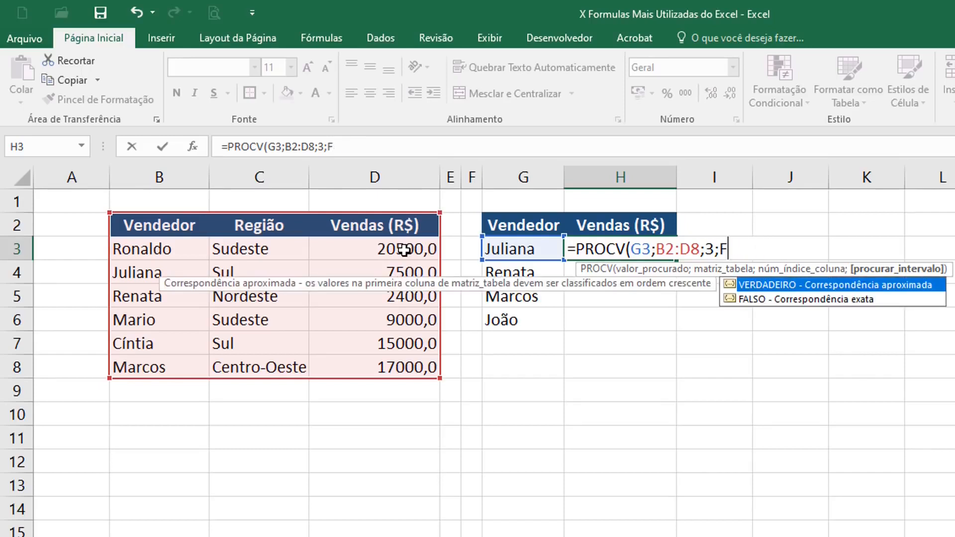
- Finish H3's PROCV formula with 0 for an exact match, commit it, and compare its result with D4
{"action": "type", "text": "0)"}
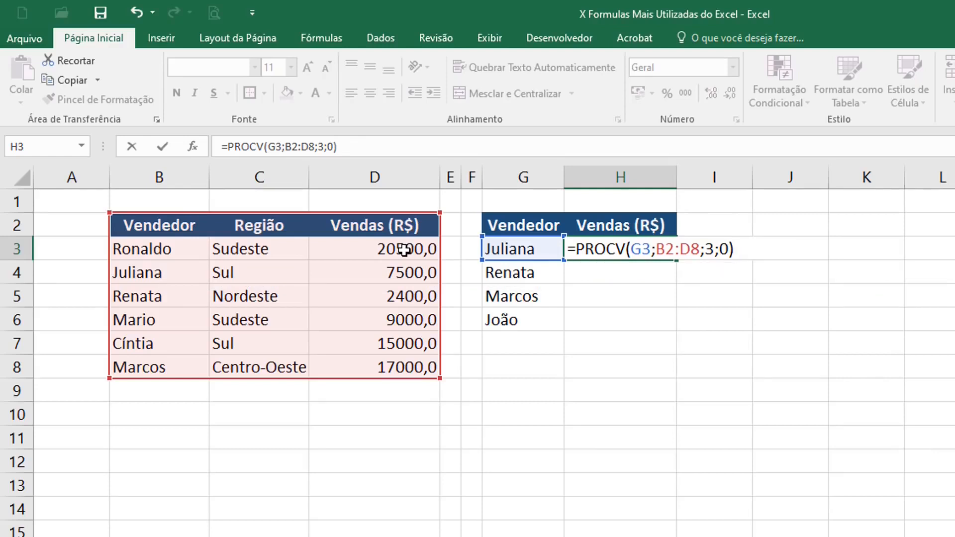
{"action": "key", "text": "Return"}
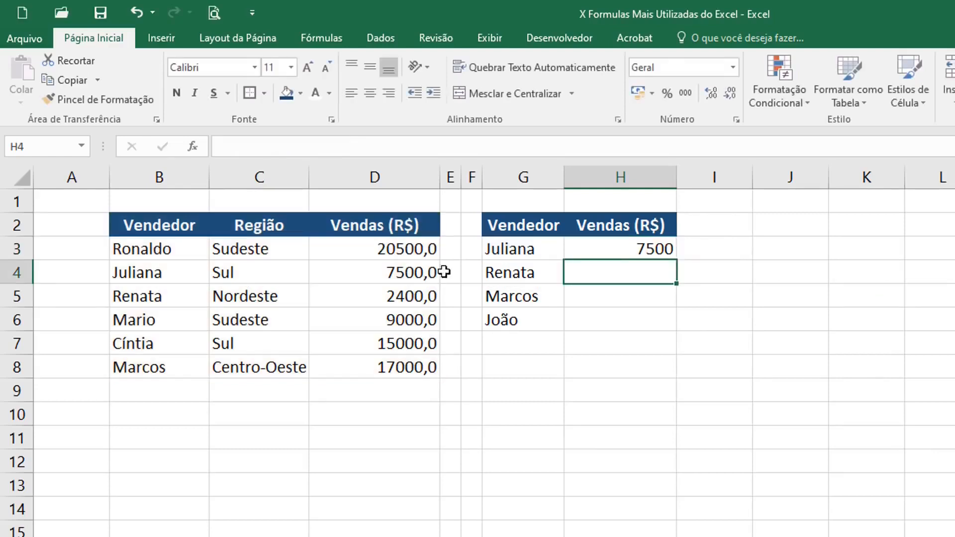
{"action": "left_click", "coordinate": [625, 258]}
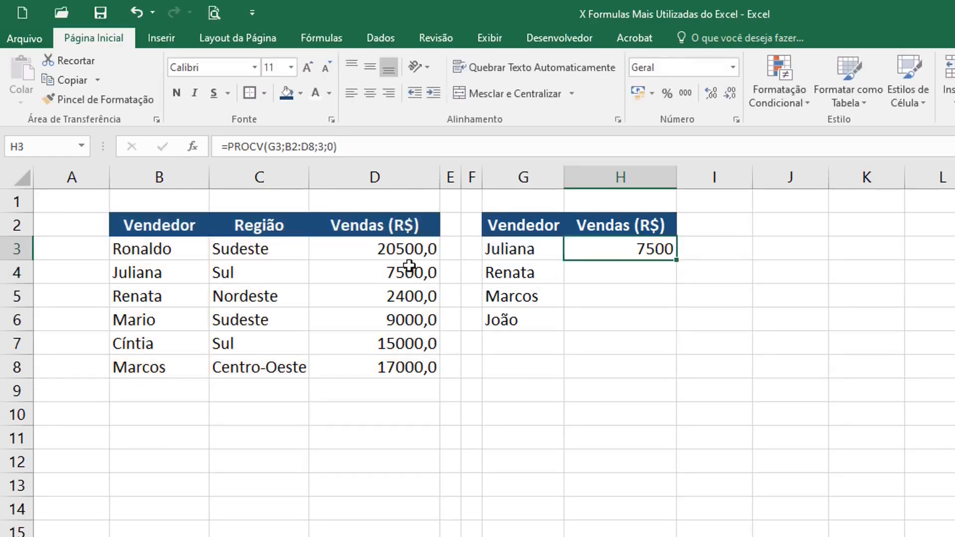
{"action": "left_click", "coordinate": [424, 277]}
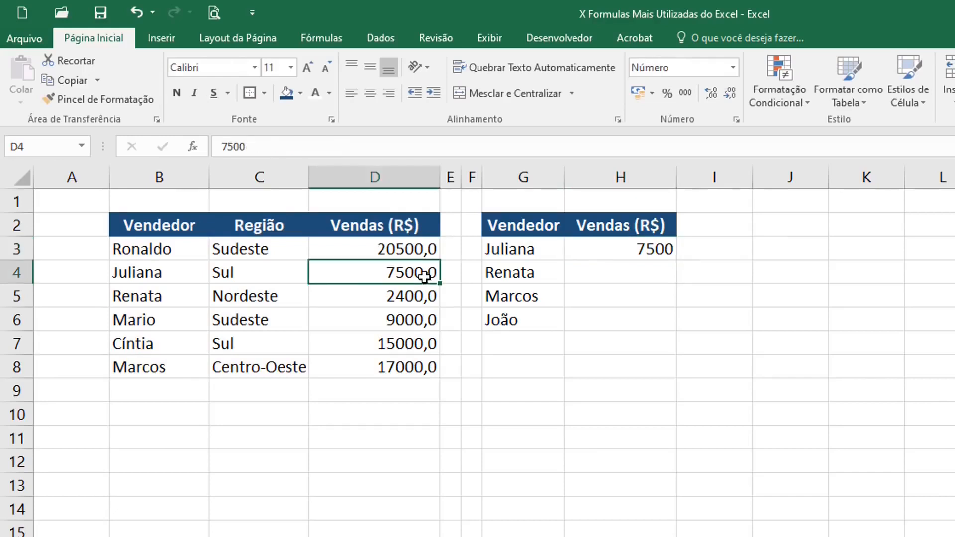
- Make the table range in H3's PROCV formula absolute as $B$2:$D$8 and commit the formula
{"action": "left_click", "coordinate": [657, 245]}
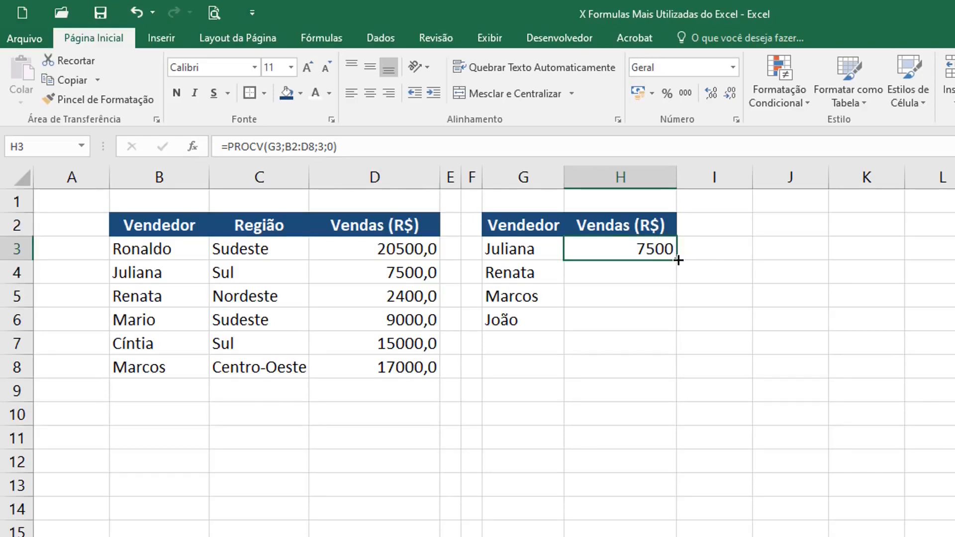
{"action": "double_click", "coordinate": [669, 252]}
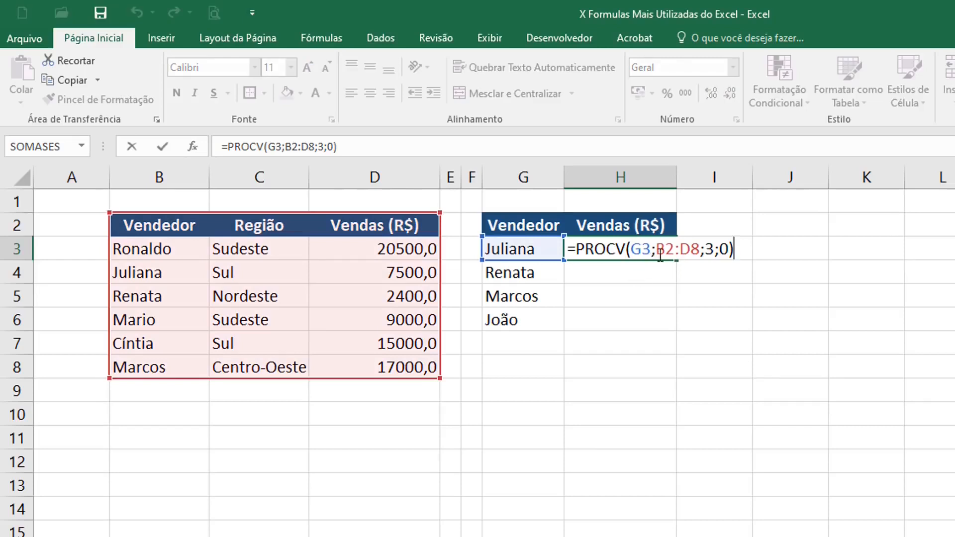
{"action": "left_click", "coordinate": [667, 250]}
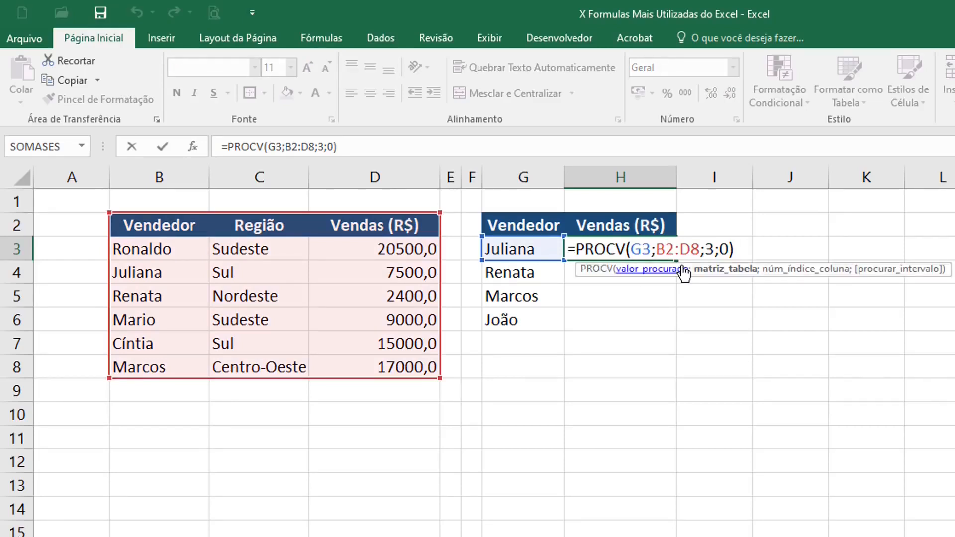
{"action": "key", "text": "F4"}
{"action": "left_click", "coordinate": [712, 252]}
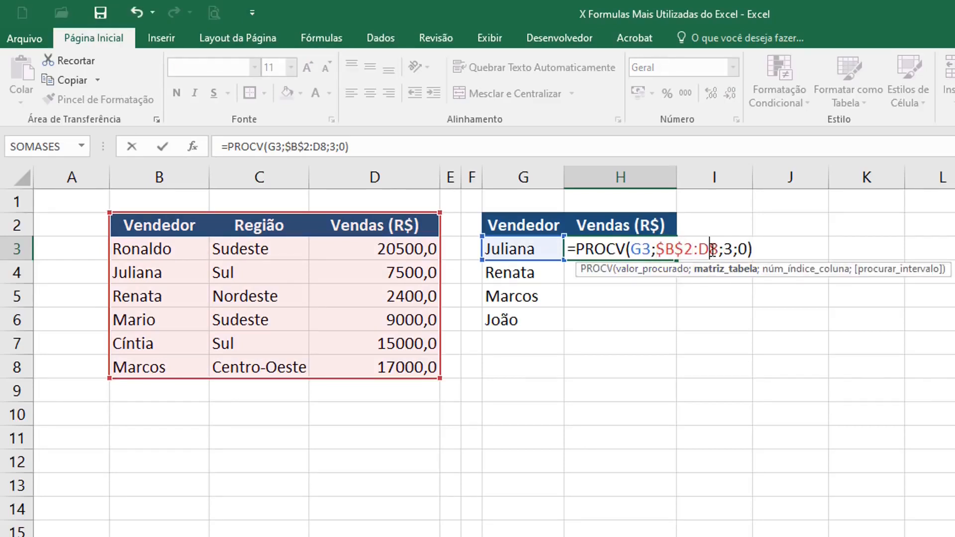
{"action": "key", "text": "F4"}
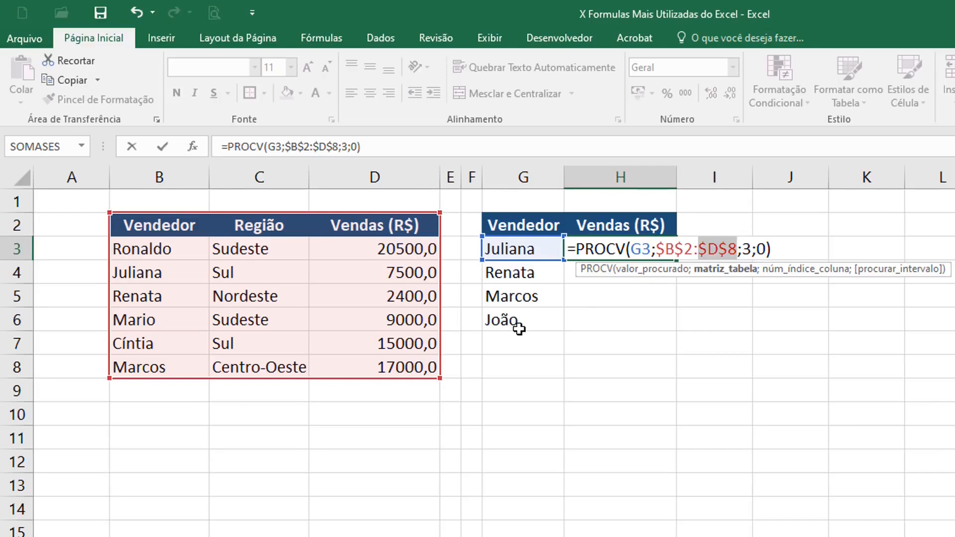
{"action": "key", "text": "Return"}
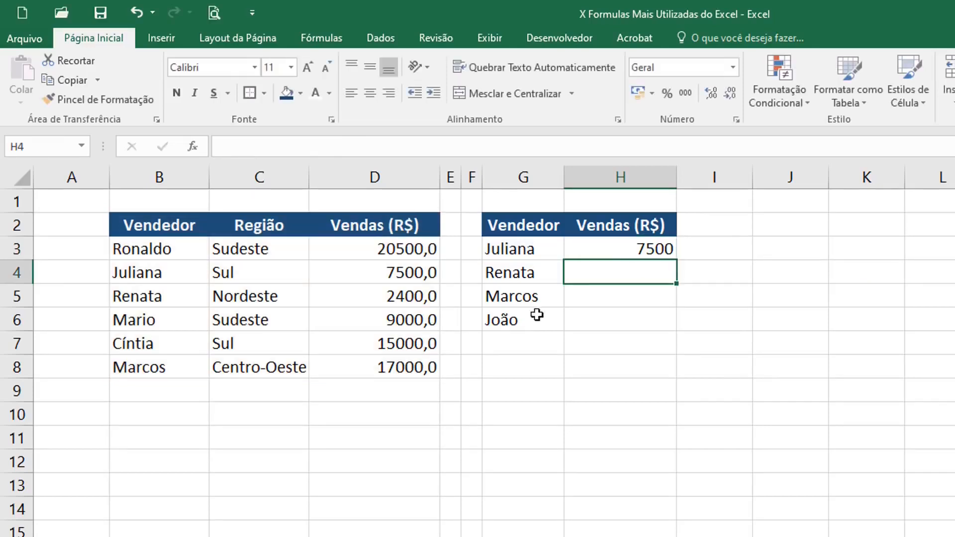
- Fill the PROCV formula from H3 down to H6 and check the returned sales against the source table
{"action": "left_click", "coordinate": [643, 251]}
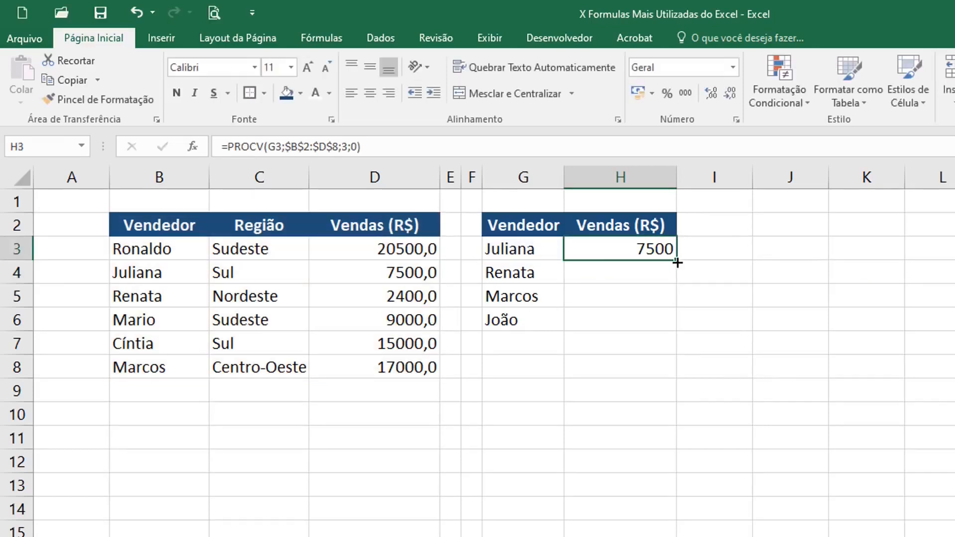
{"action": "double_click", "coordinate": [677, 262]}
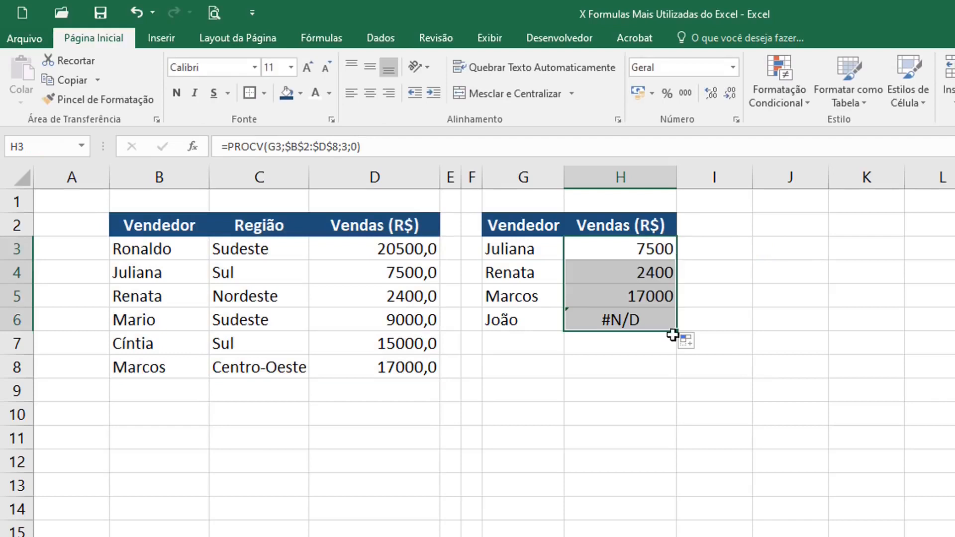
{"action": "left_click", "coordinate": [514, 269]}
{"action": "left_click", "coordinate": [623, 271]}
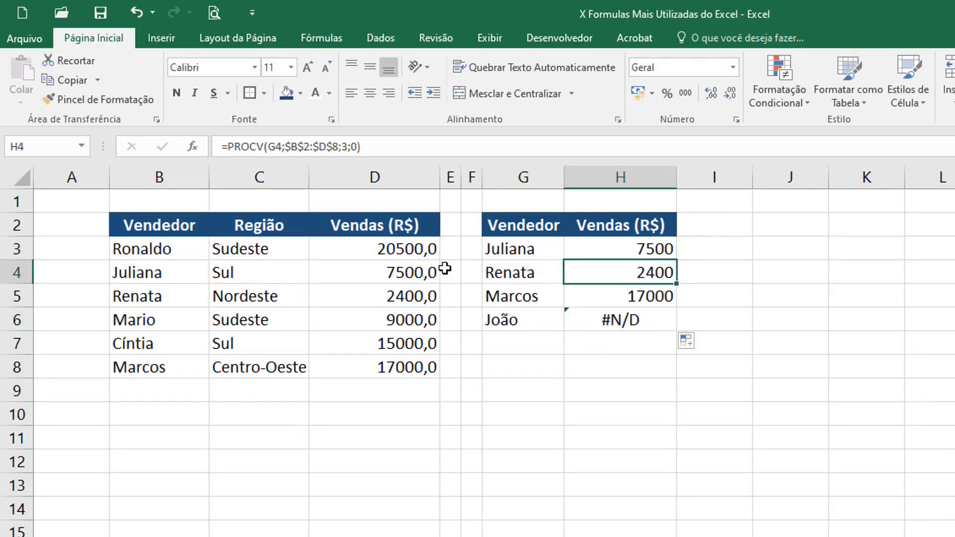
{"action": "left_click", "coordinate": [403, 301]}
{"action": "left_click", "coordinate": [529, 298]}
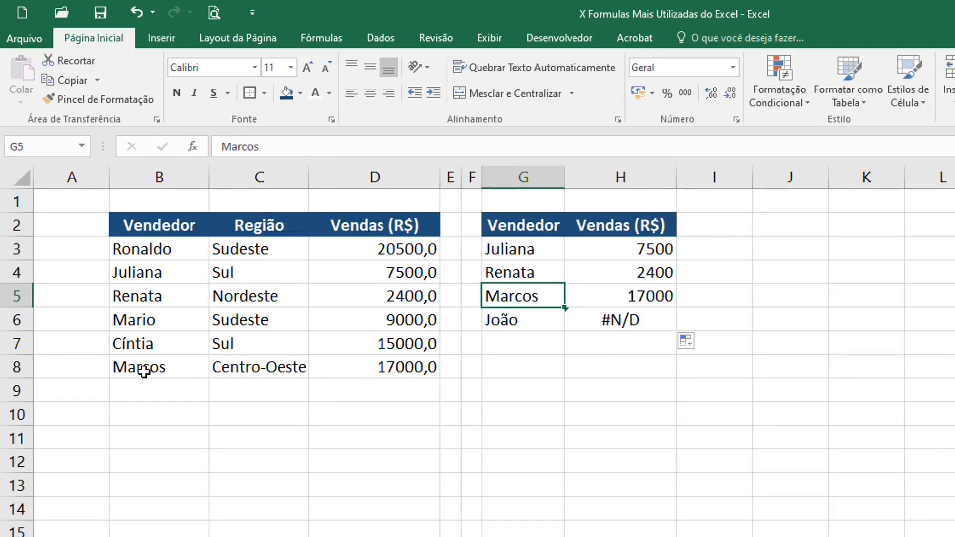
{"action": "left_click", "coordinate": [405, 367]}
- On the sheet with monthly product figures, start a PROCH formula in F11 with F10 (MARÇO) as the lookup value
{"action": "key", "text": "ctrl+z"}
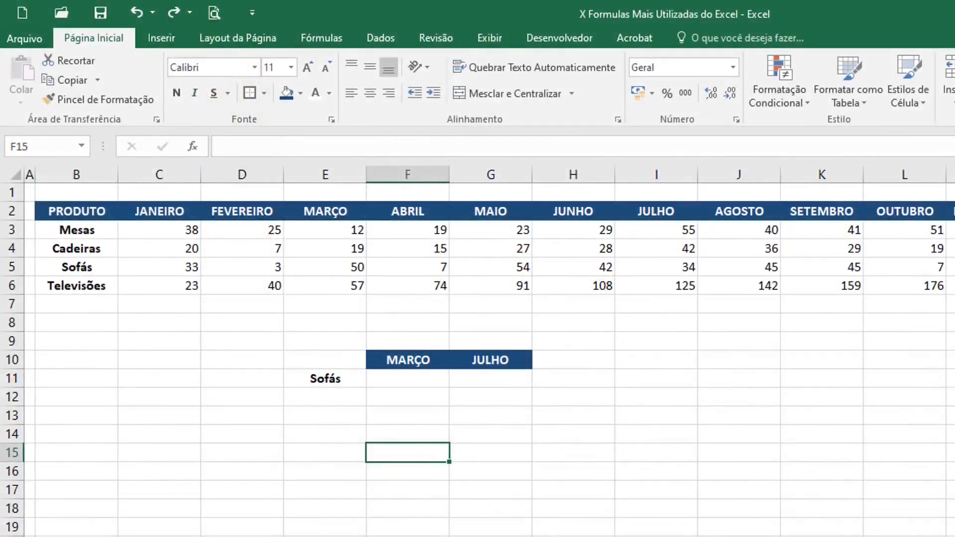
{"action": "left_click", "coordinate": [416, 381]}
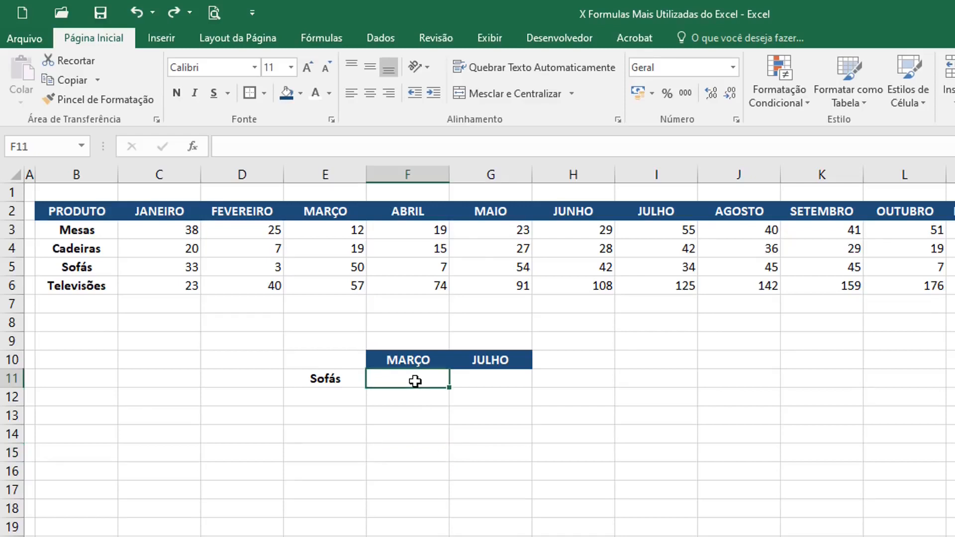
{"action": "type", "text": "="}
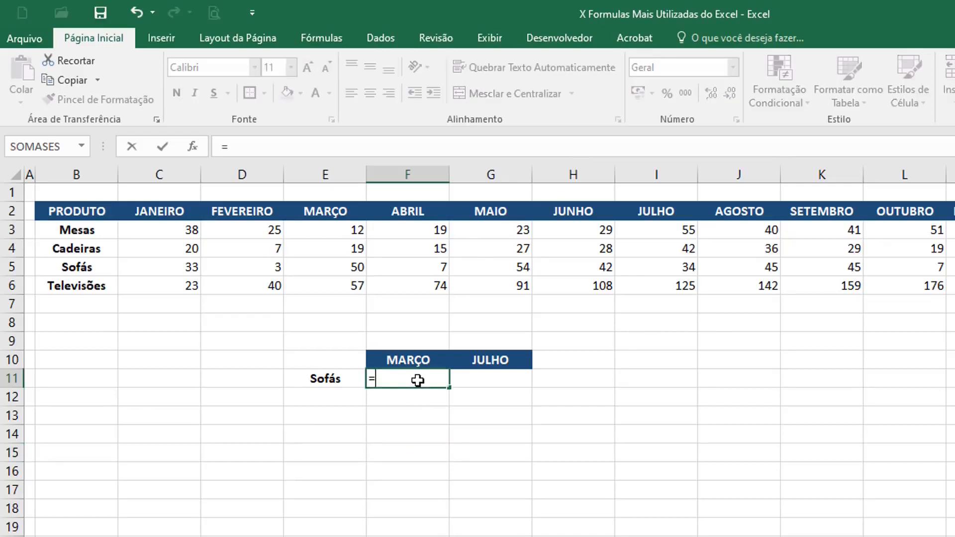
{"action": "type", "text": "PROCH"}
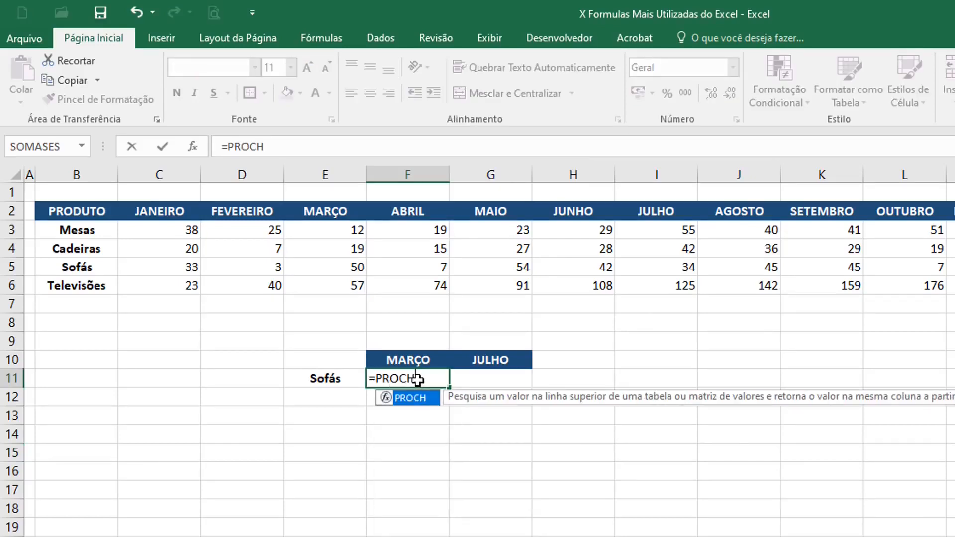
{"action": "type", "text": "("}
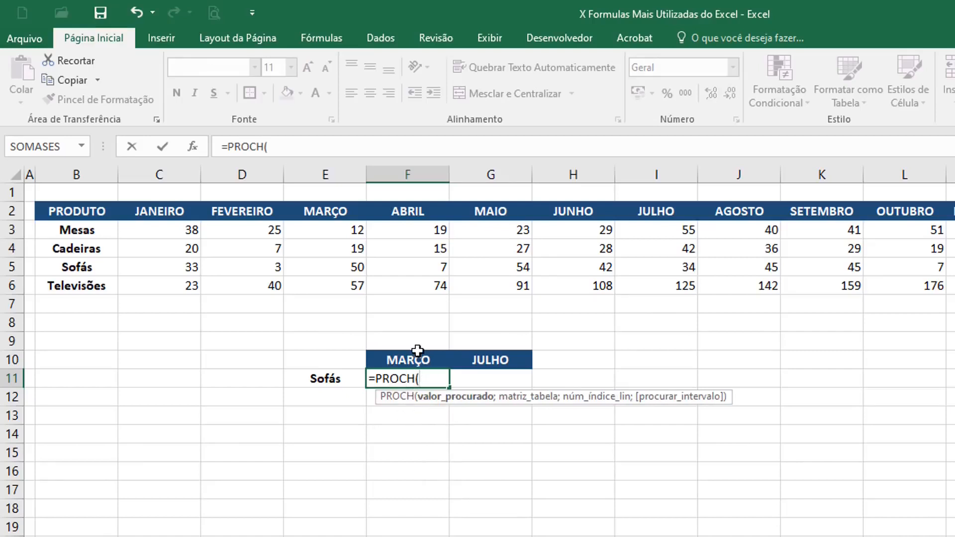
{"action": "left_click", "coordinate": [420, 357]}
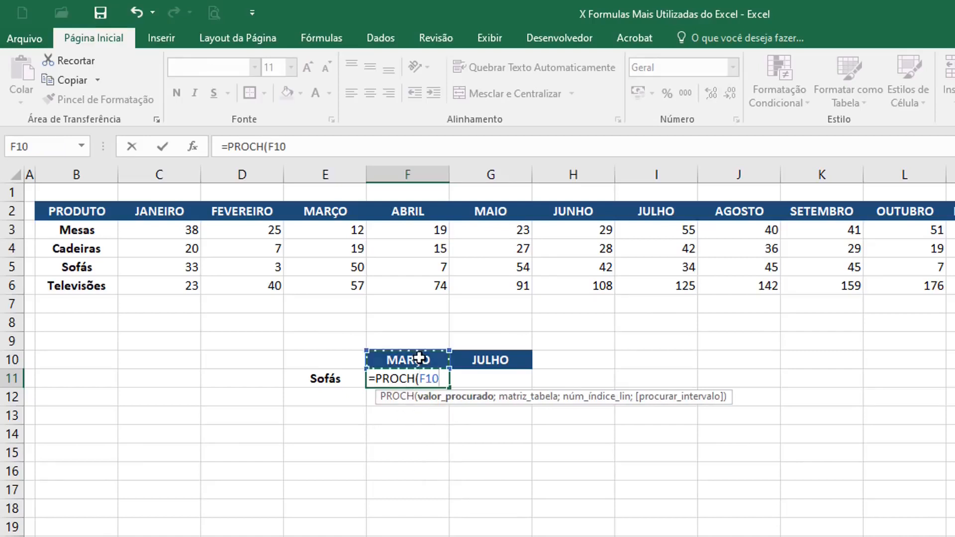
{"action": "type", "text": ";"}
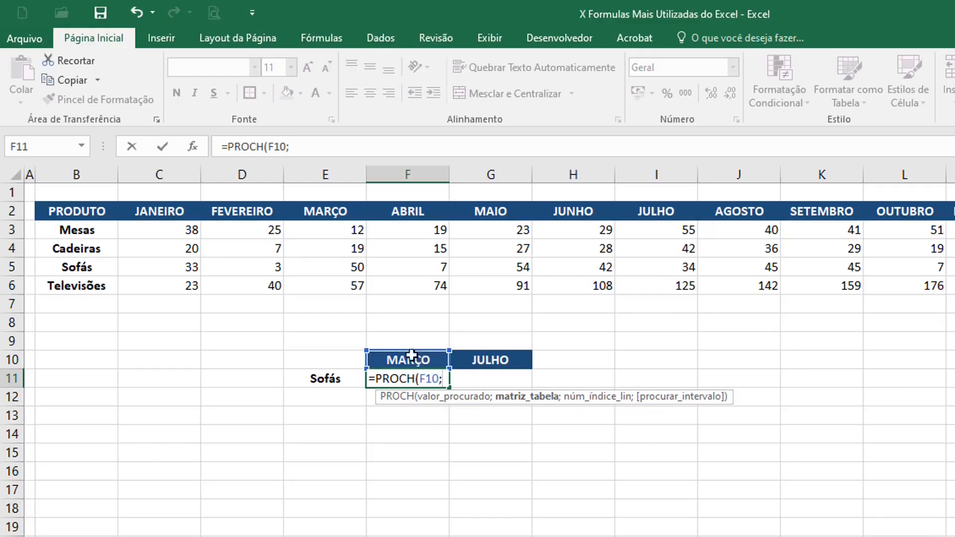
- Complete F11's PROCH formula with table range B2:N6, row index 4 and 0 for an exact match, then commit and review it
{"action": "left_click_drag", "start_coordinate": [79, 214], "coordinate": [952, 286]}
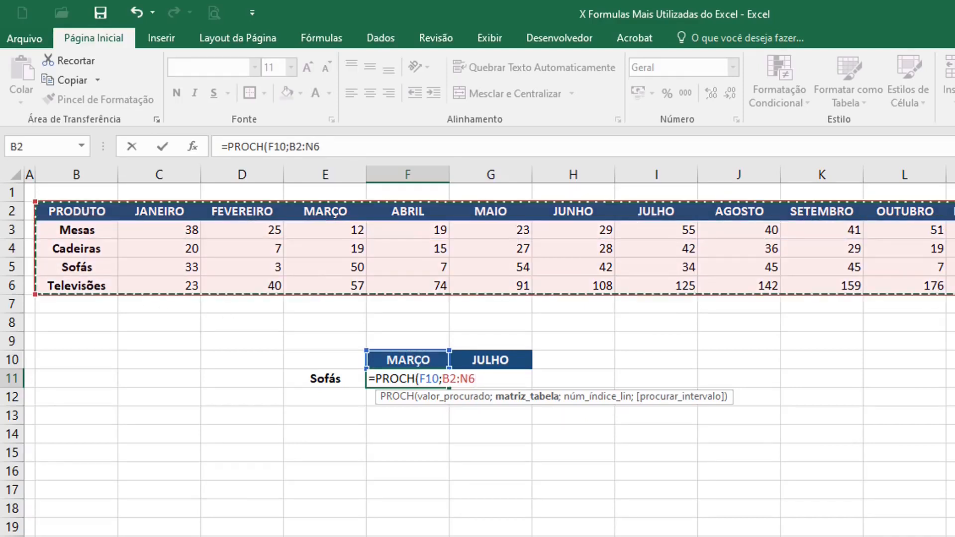
{"action": "type", "text": ";"}
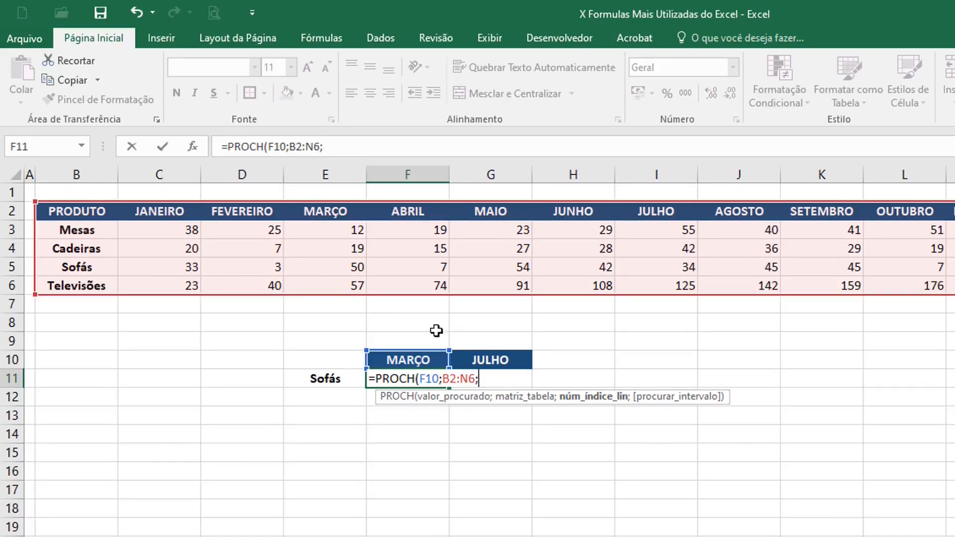
{"action": "type", "text": "4;"}
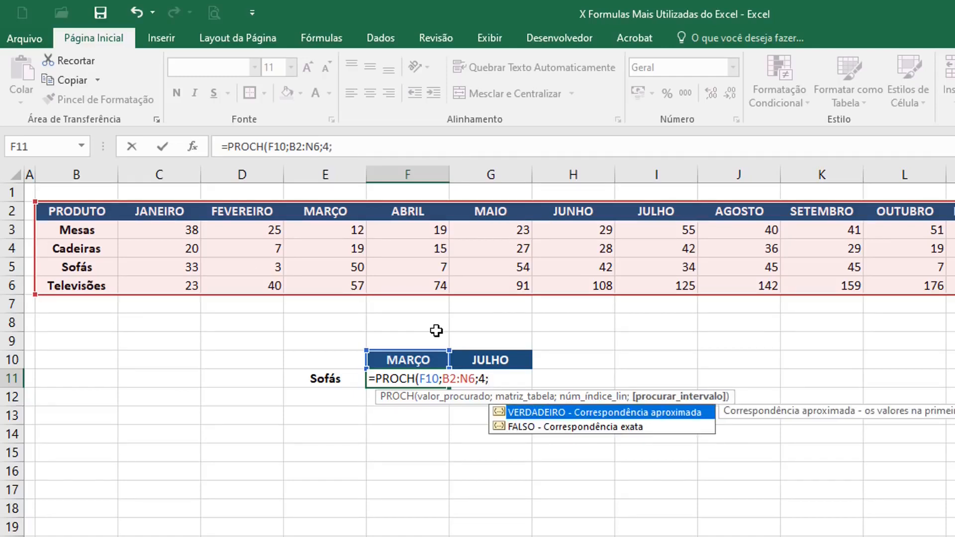
{"action": "type", "text": "0)"}
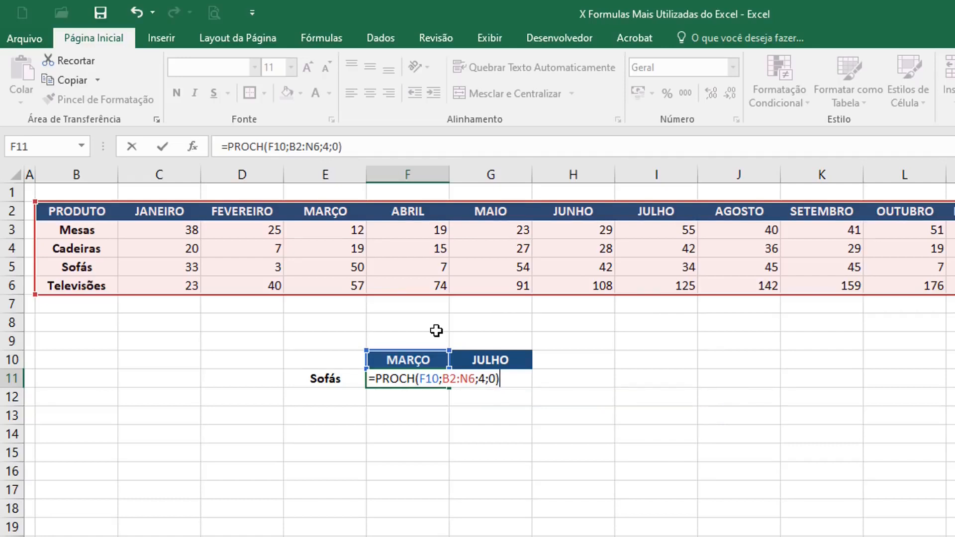
{"action": "key", "text": "Return"}
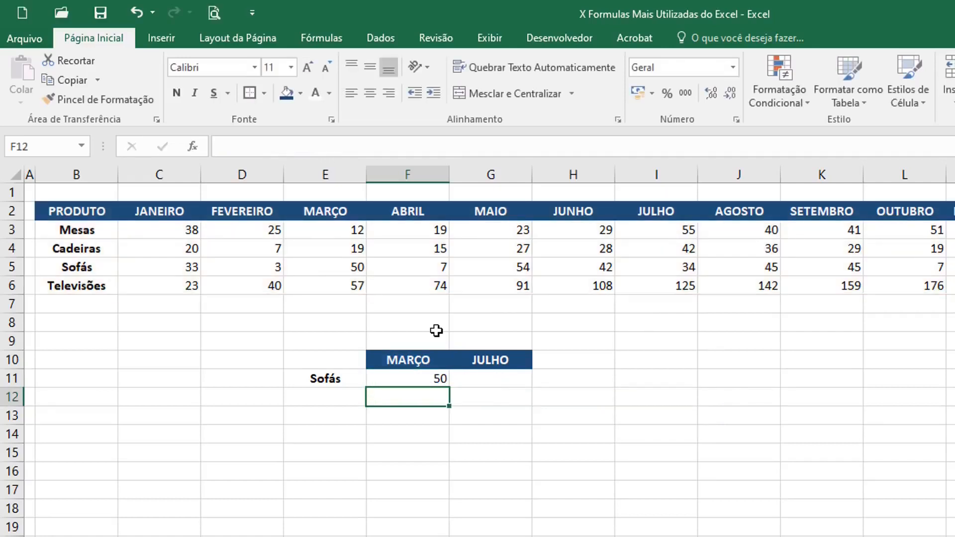
{"action": "left_click", "coordinate": [436, 376]}
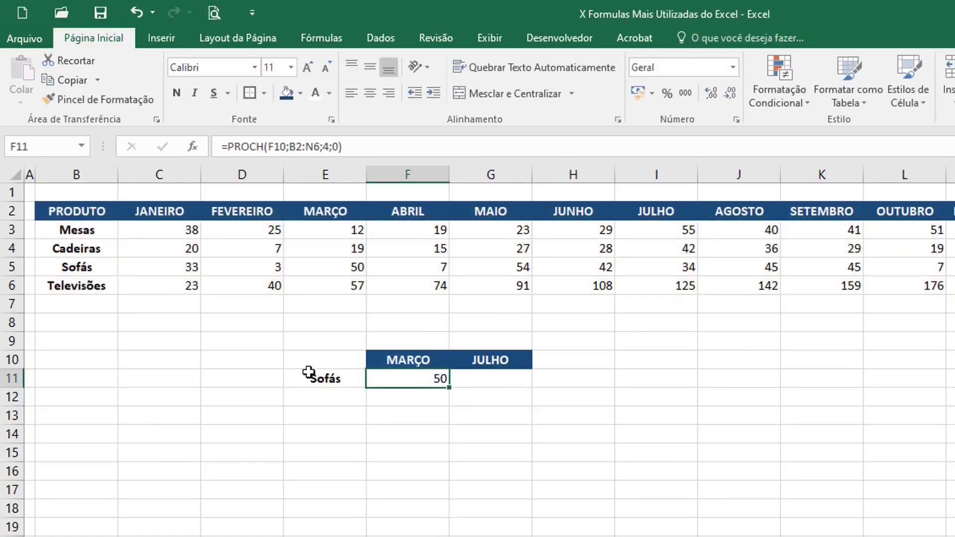
- Make the table range in F11's PROCH formula absolute as $B$2:$N$6, fill it across to G11 and check the results
{"action": "left_click", "coordinate": [350, 271]}
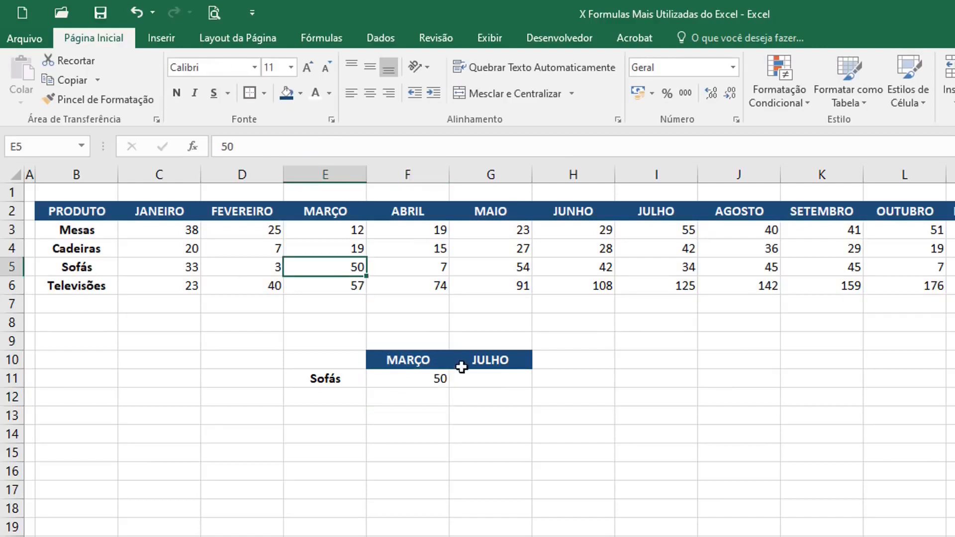
{"action": "left_click", "coordinate": [437, 377]}
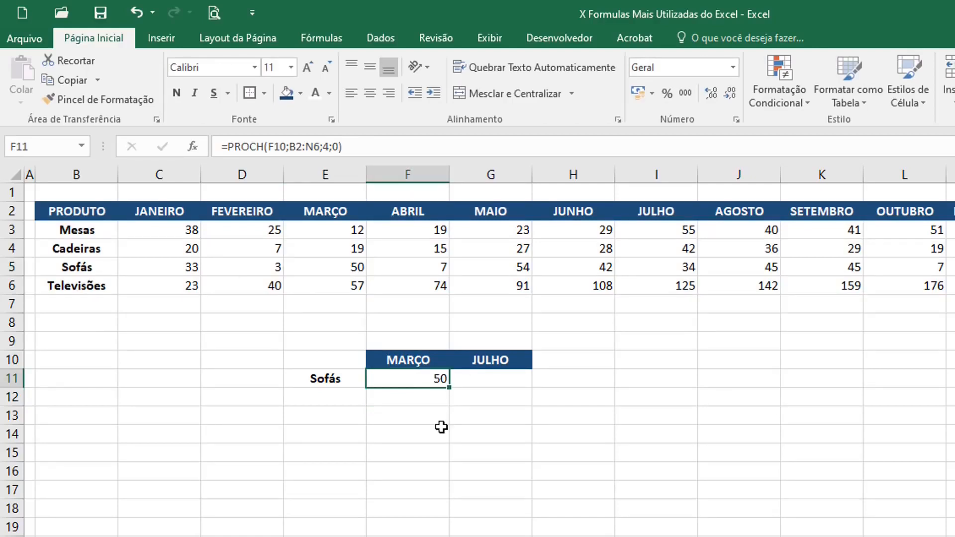
{"action": "left_click_drag", "start_coordinate": [449, 387], "coordinate": [512, 387]}
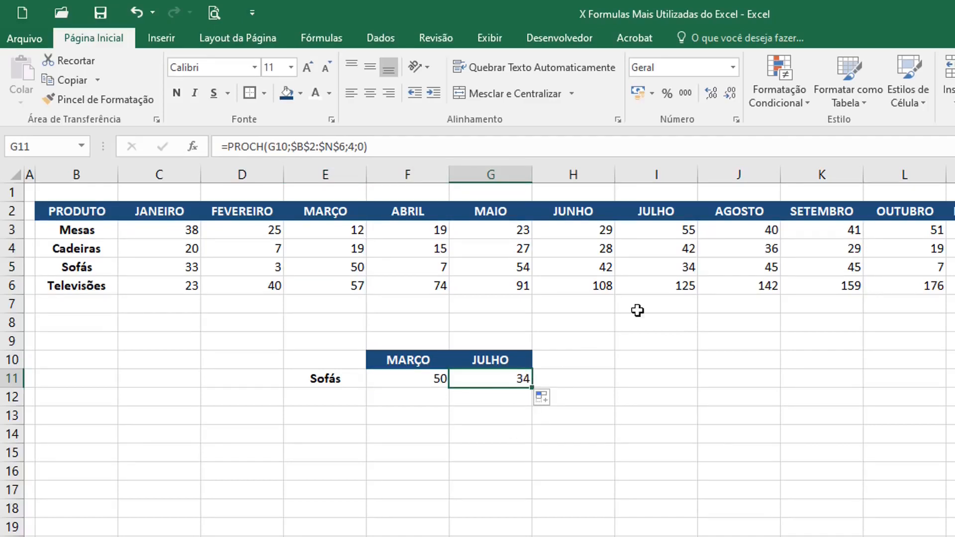
{"action": "left_click", "coordinate": [681, 266]}
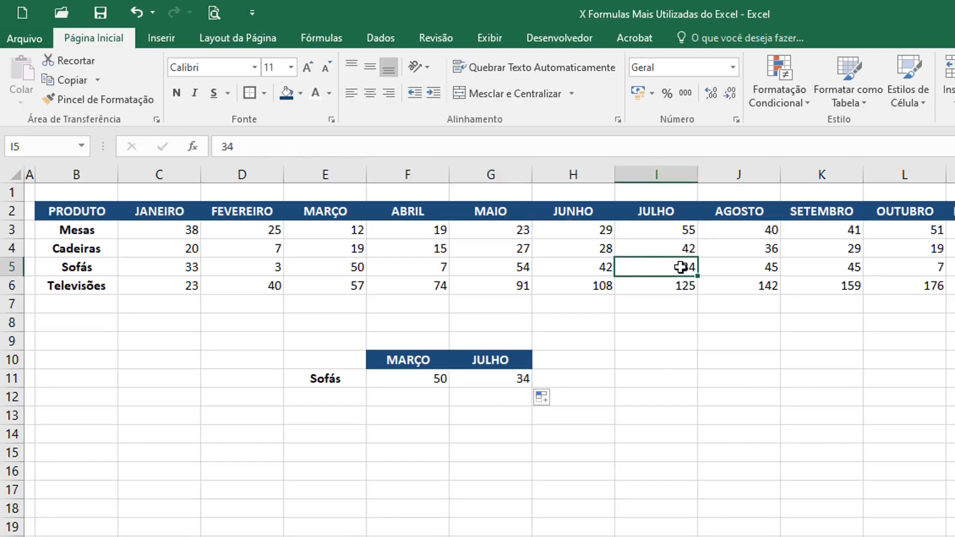
{"action": "double_click", "coordinate": [512, 384]}
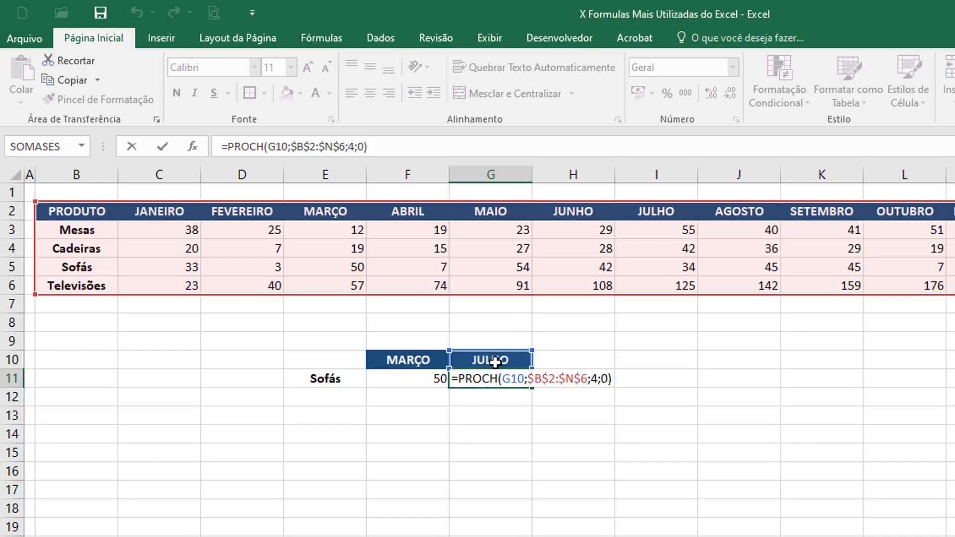
{"action": "key", "text": "Return"}
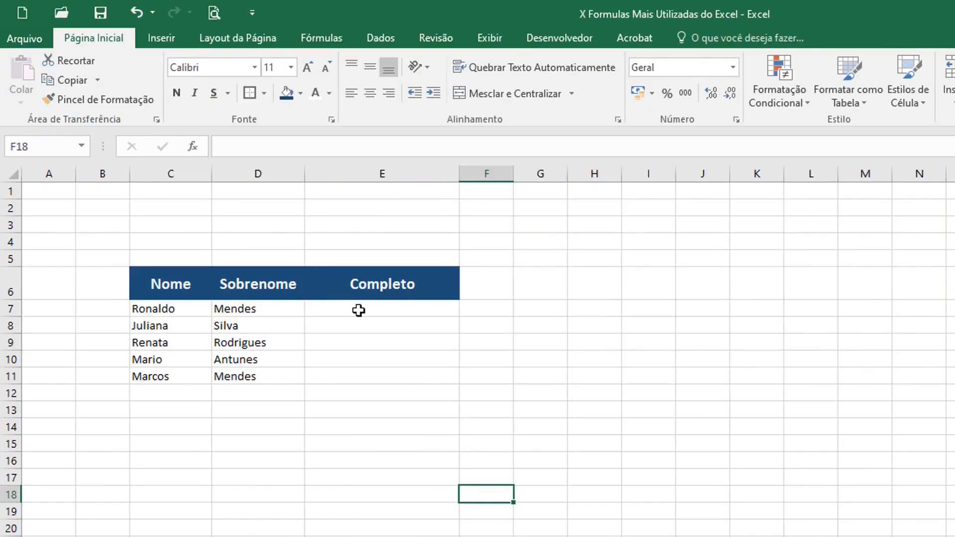
- On the sheet with first and last names, enter =CONCATENAR(C7;D7) in E7 under Completo
{"action": "left_click", "coordinate": [358, 310]}
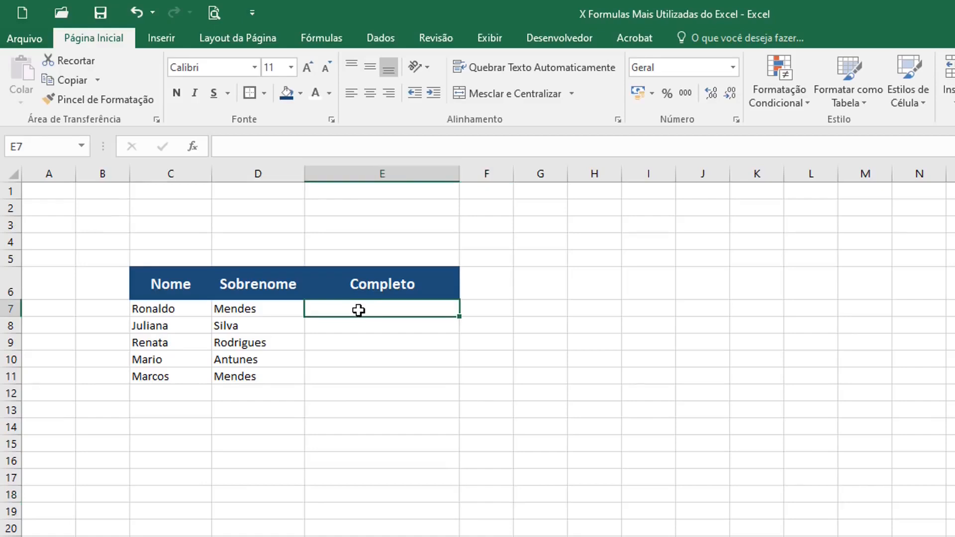
{"action": "type", "text": "="}
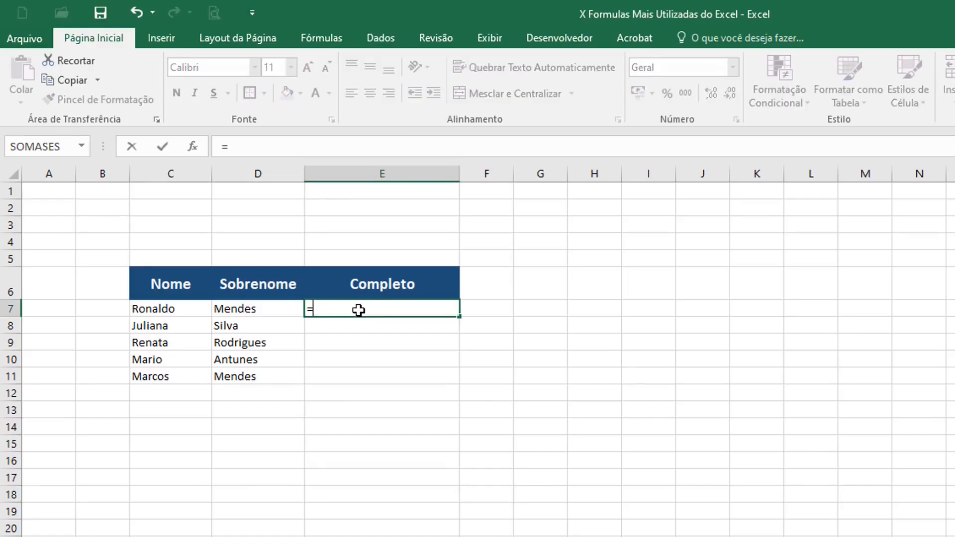
{"action": "type", "text": "CONCA"}
{"action": "key", "text": "Tab"}
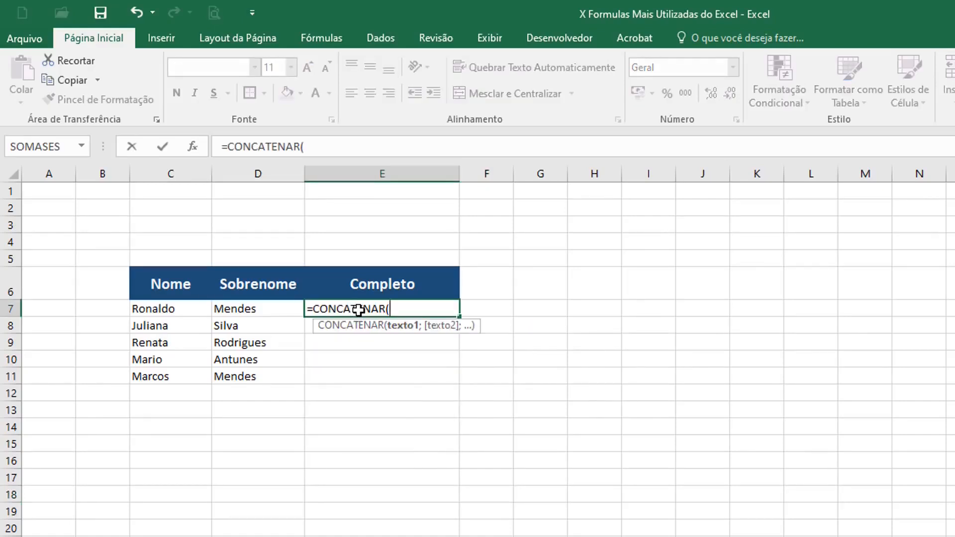
{"action": "left_click", "coordinate": [173, 305]}
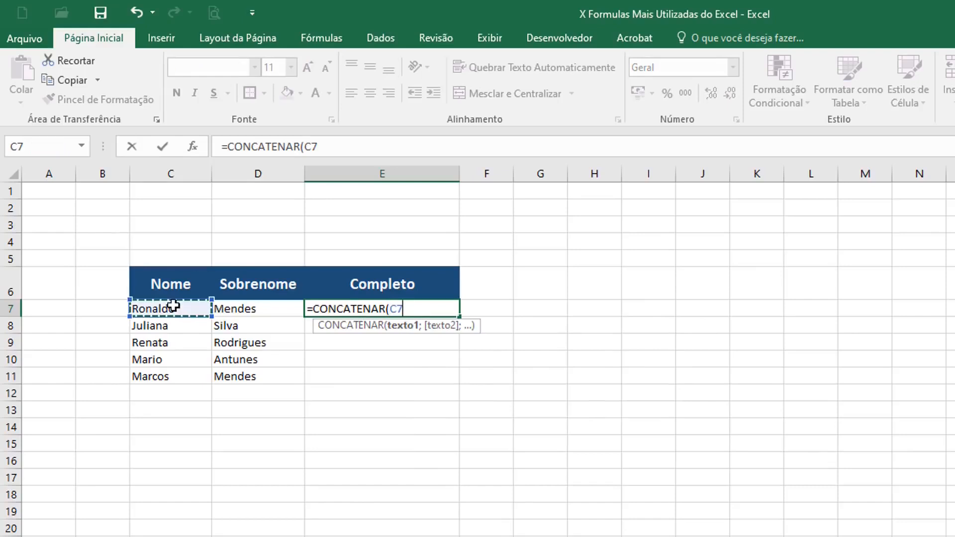
{"action": "type", "text": ";"}
{"action": "left_click", "coordinate": [241, 306]}
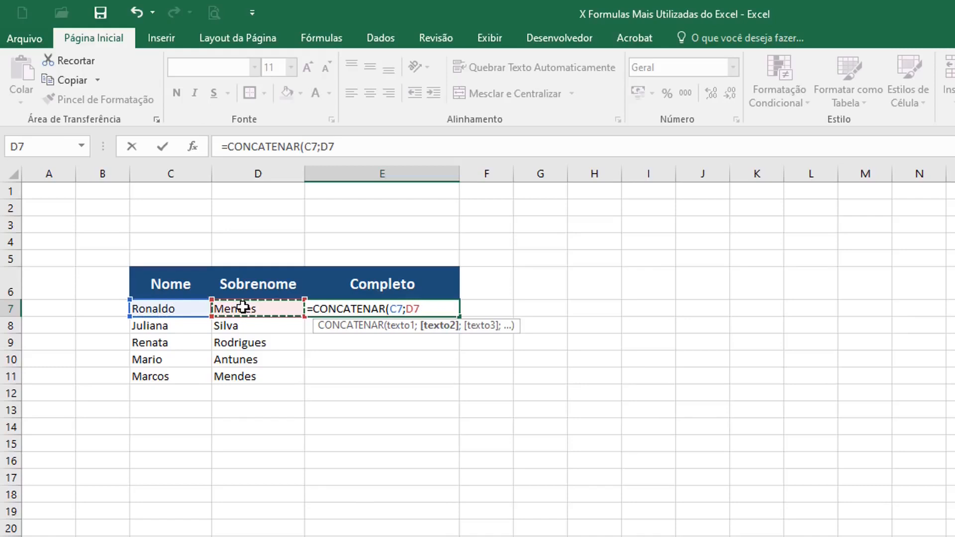
{"action": "type", "text": ")"}
{"action": "key", "text": "Return"}
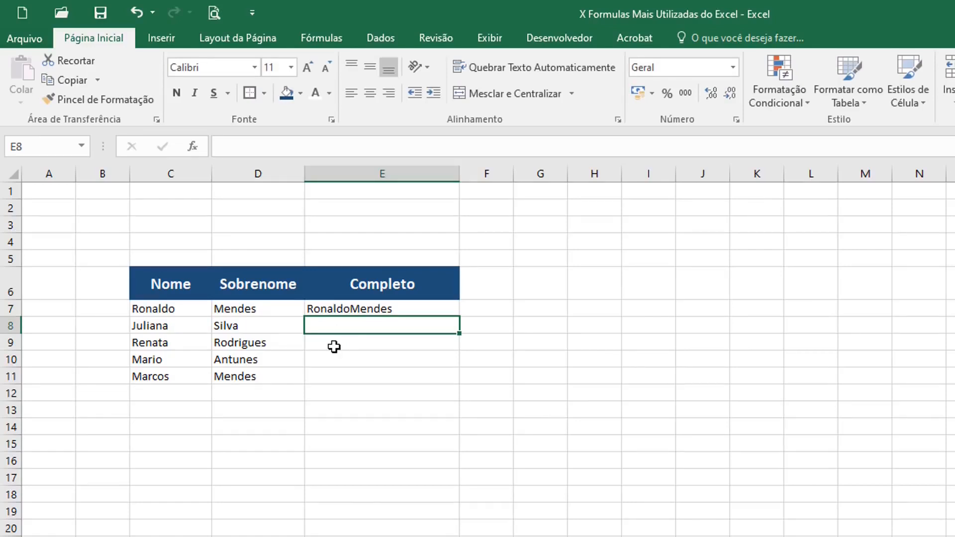
- Enter =CONCATENAR(C8;" ";D8) in E8 to join the first and last names with a space between them
{"action": "type", "text": "=CON"}
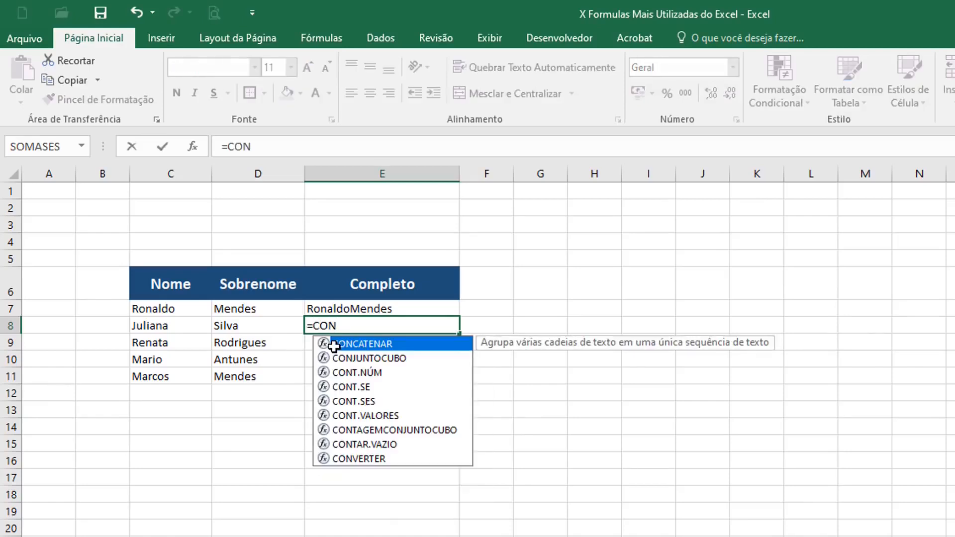
{"action": "double_click", "coordinate": [333, 347]}
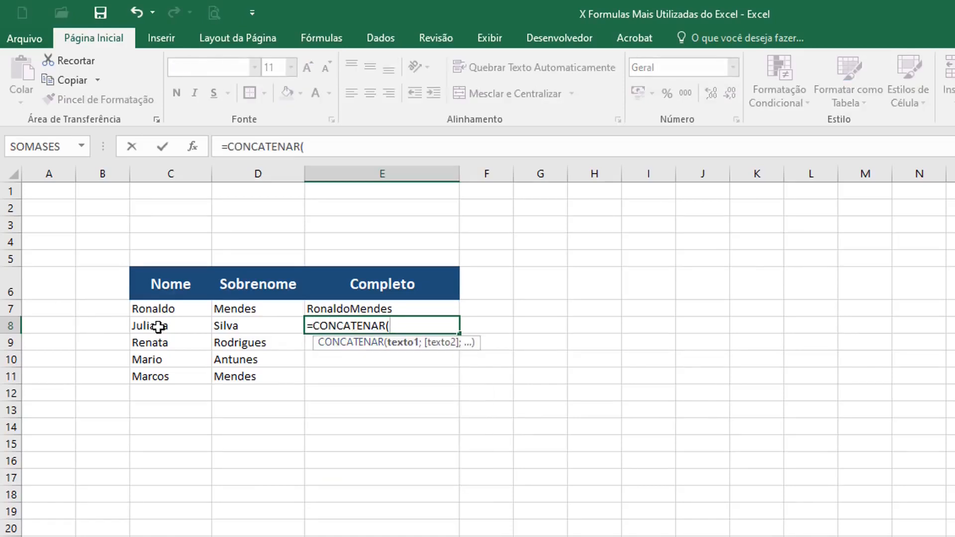
{"action": "left_click", "coordinate": [158, 326]}
{"action": "type", "text": ";"}
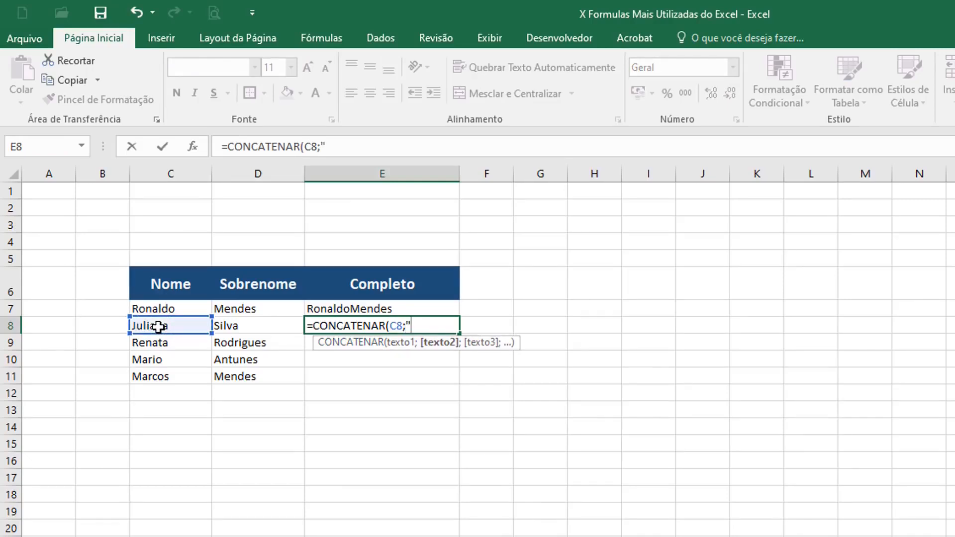
{"action": "type", "text": "\" \";"}
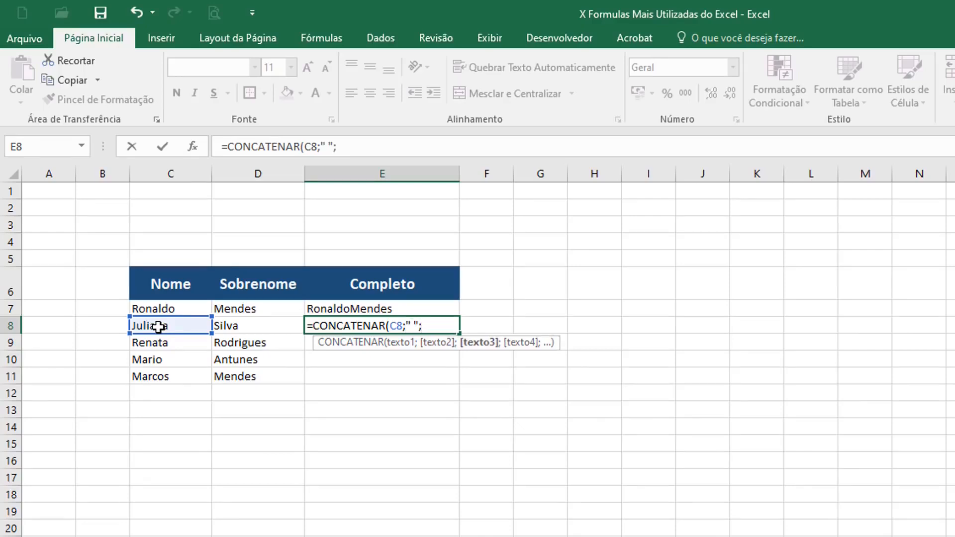
{"action": "left_click", "coordinate": [225, 326]}
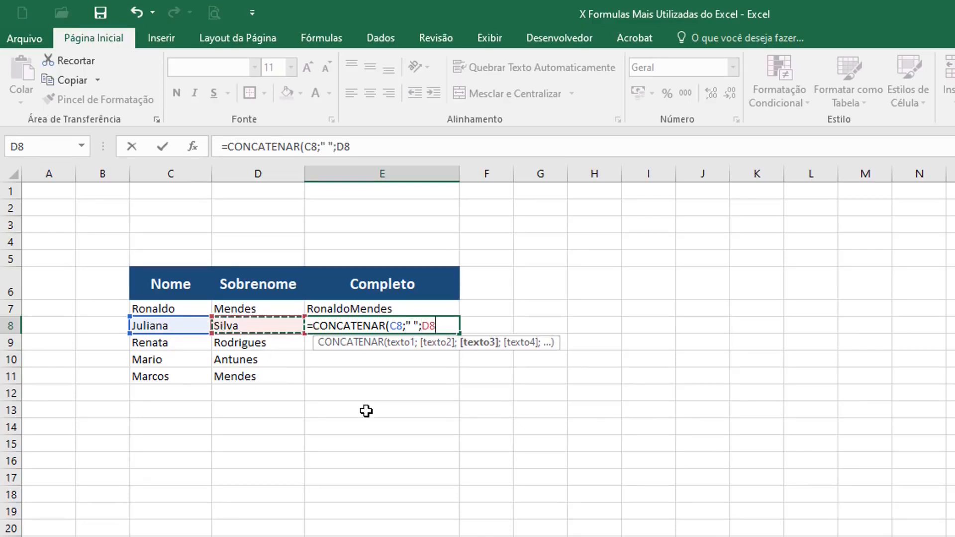
{"action": "type", "text": ")"}
{"action": "key", "text": "Return"}
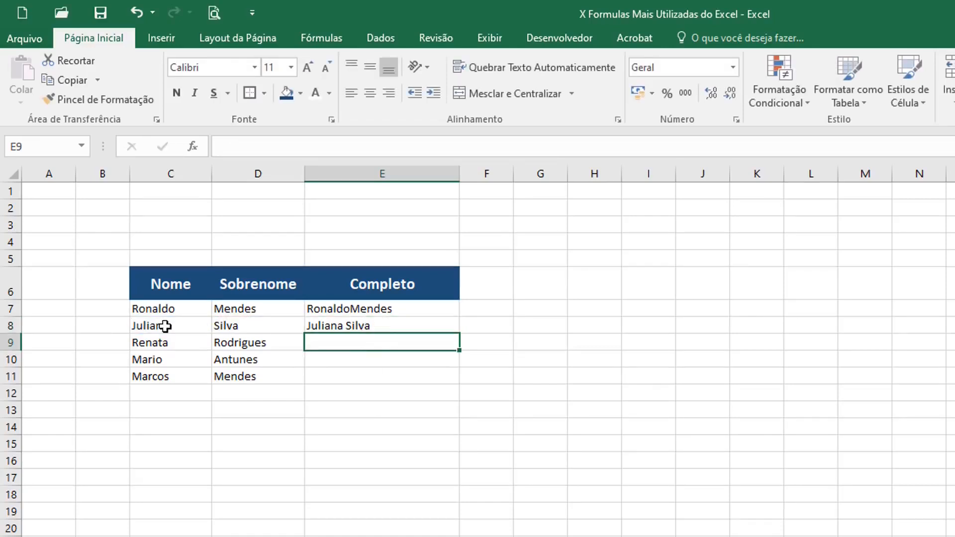
- Fill the CONCATENAR formula from E8 down to E11 and compare the joined names with the source columns
{"action": "left_click", "coordinate": [442, 327]}
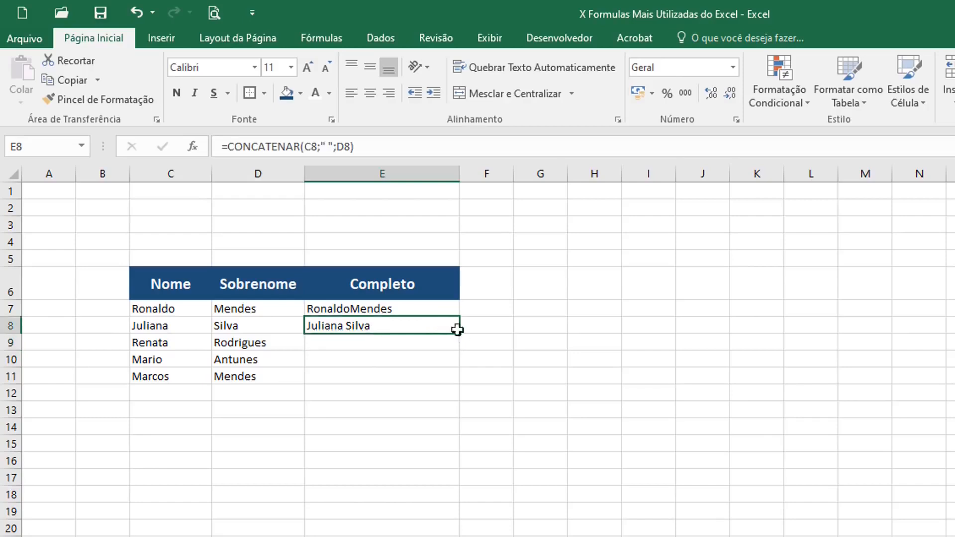
{"action": "left_click_drag", "start_coordinate": [458, 330], "coordinate": [458, 383]}
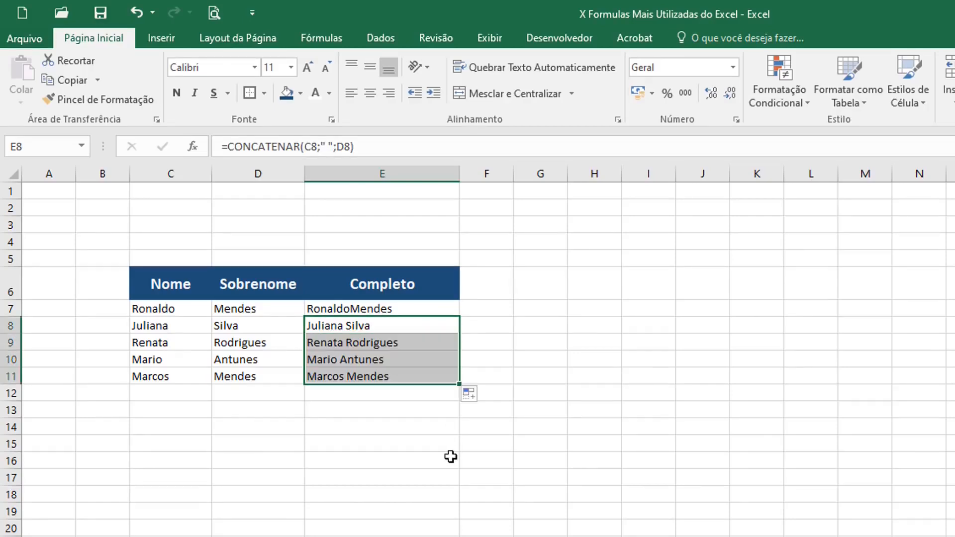
{"action": "left_click", "coordinate": [390, 413]}
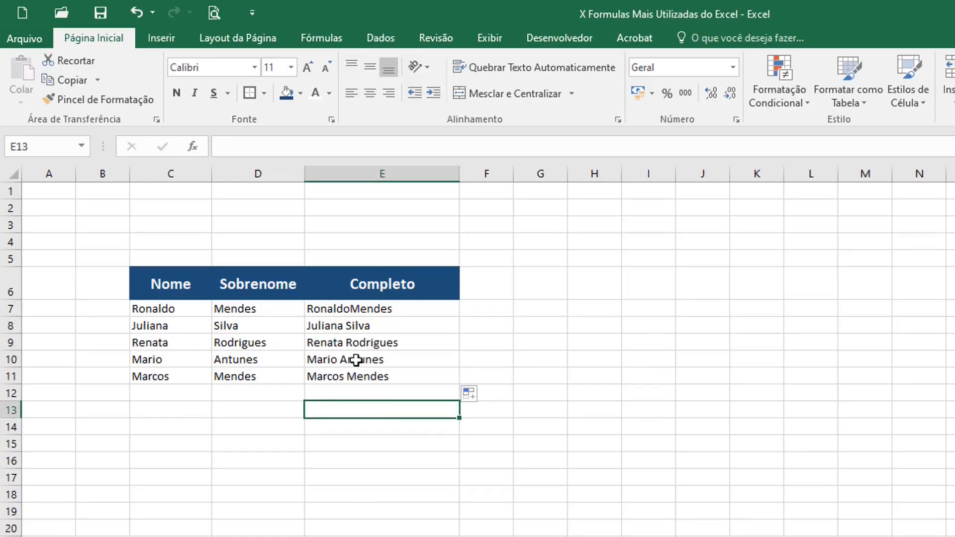
{"action": "left_click", "coordinate": [186, 325]}
{"action": "left_click", "coordinate": [246, 324]}
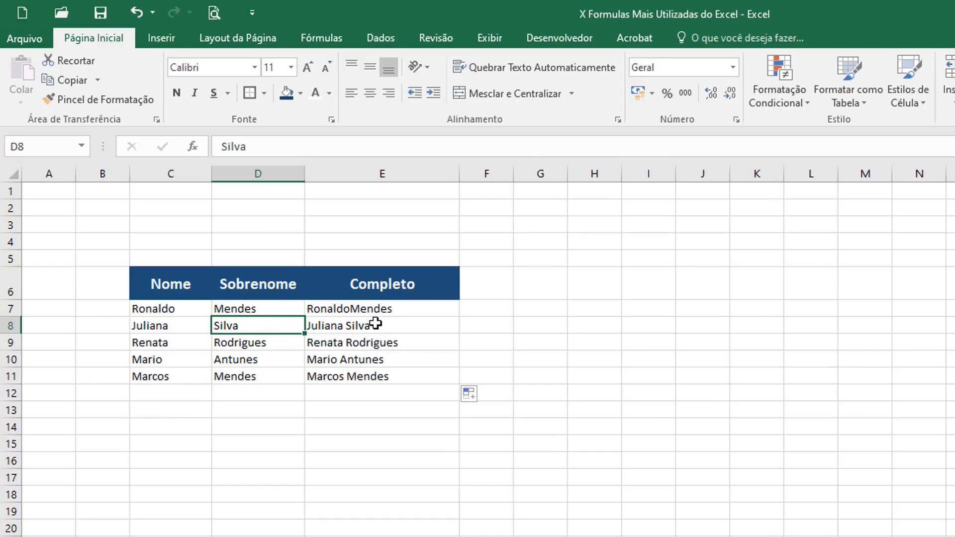
- Replace the space separator in E9's CONCATENAR formula with a comma, giving =CONCATENAR(C9;",";D9)
{"action": "left_click", "coordinate": [348, 343]}
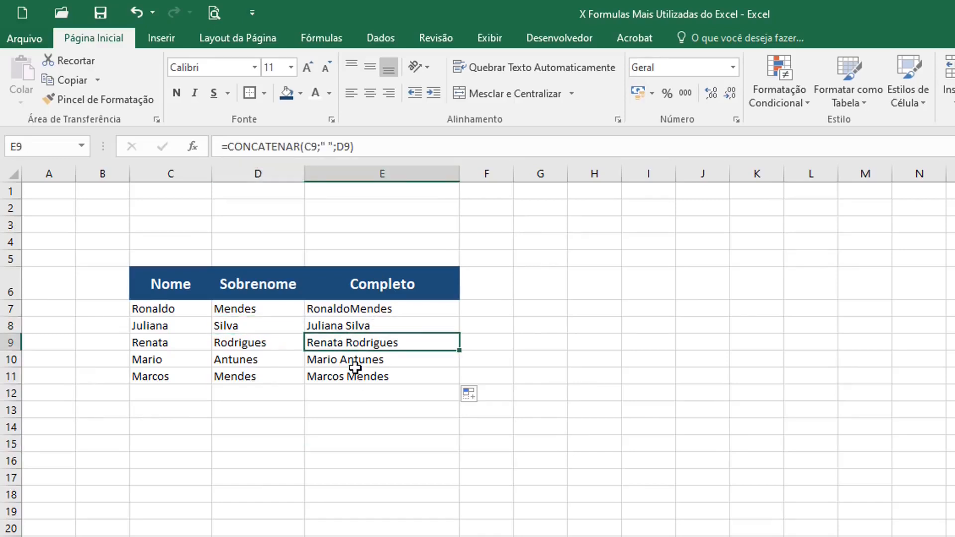
{"action": "key", "text": "F2"}
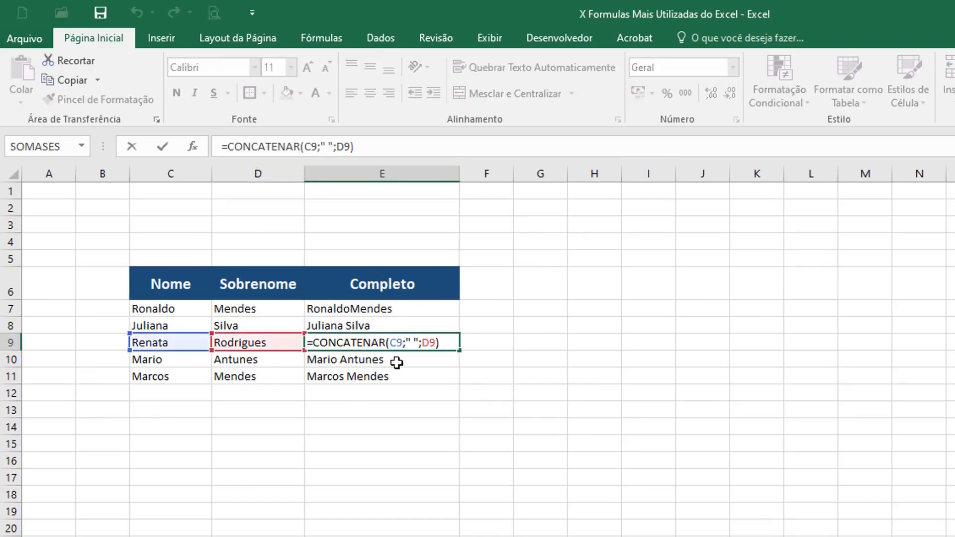
{"action": "left_click", "coordinate": [413, 343]}
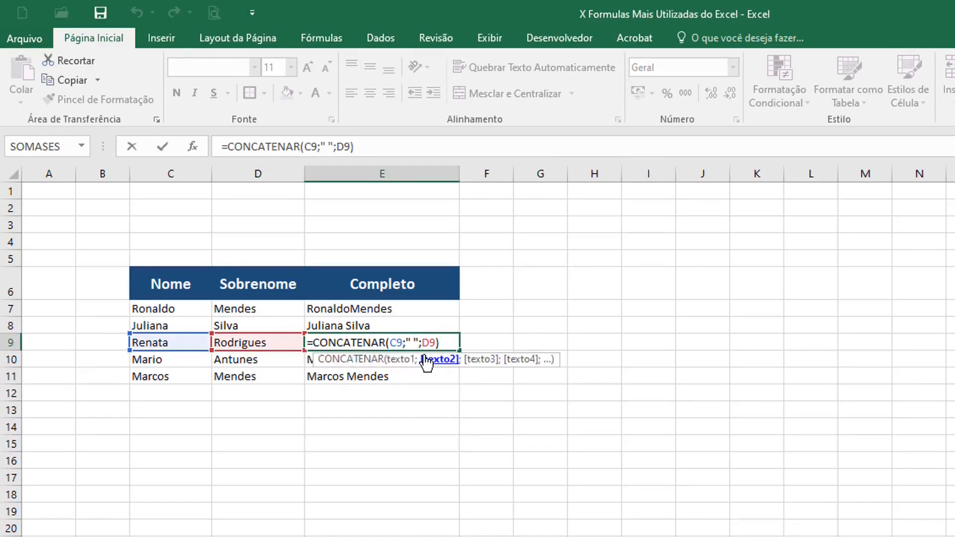
{"action": "key", "text": "BackSpace"}
{"action": "type", "text": ","}
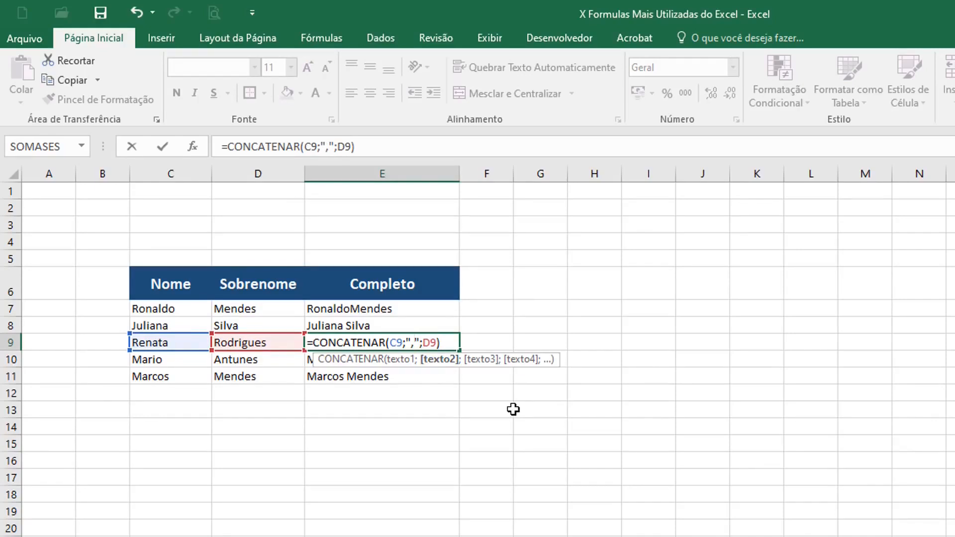
{"action": "key", "text": "ctrl+Return"}
- Change the separator in E10's CONCATENAR formula to a comma followed by a space and review the formula
{"action": "key", "text": "Down"}
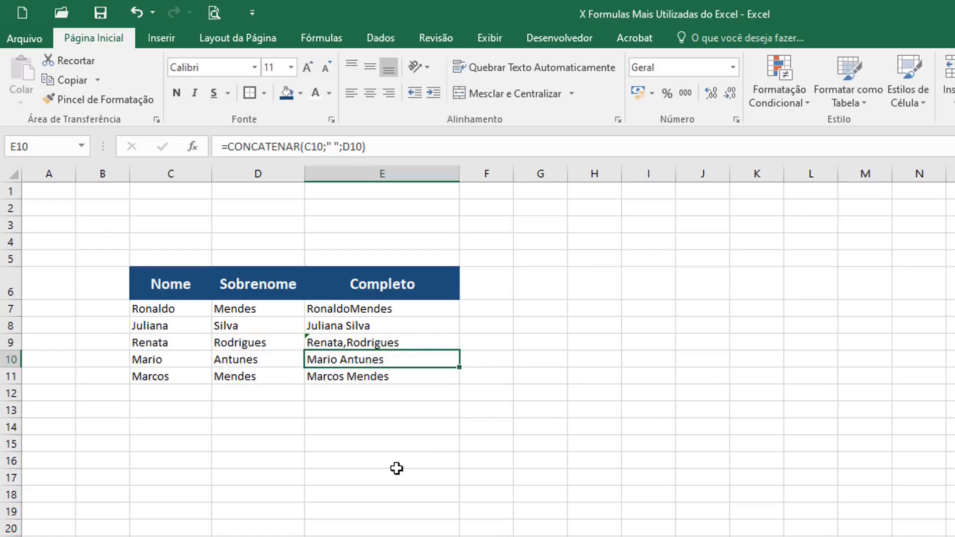
{"action": "key", "text": "F2"}
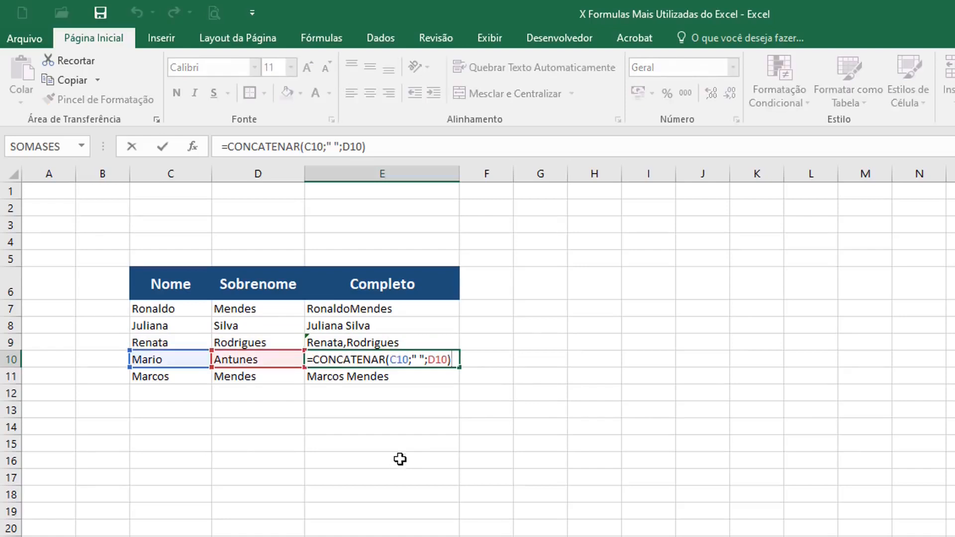
{"action": "left_click", "coordinate": [420, 361]}
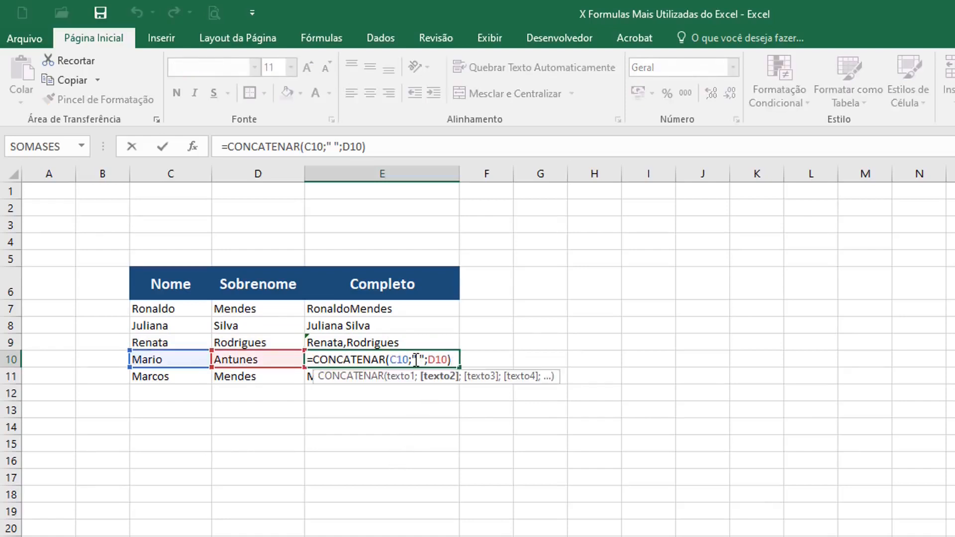
{"action": "type", "text": ","}
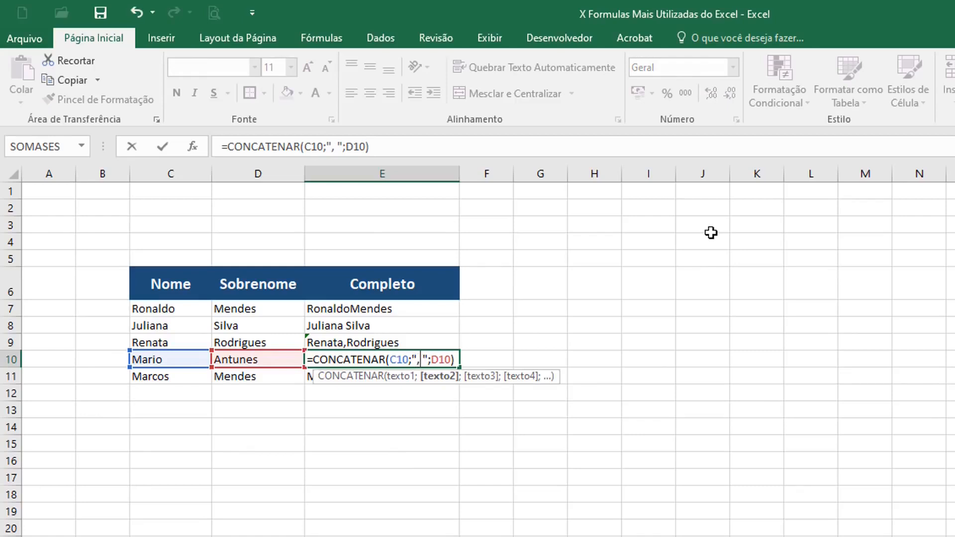
{"action": "key", "text": "Return"}
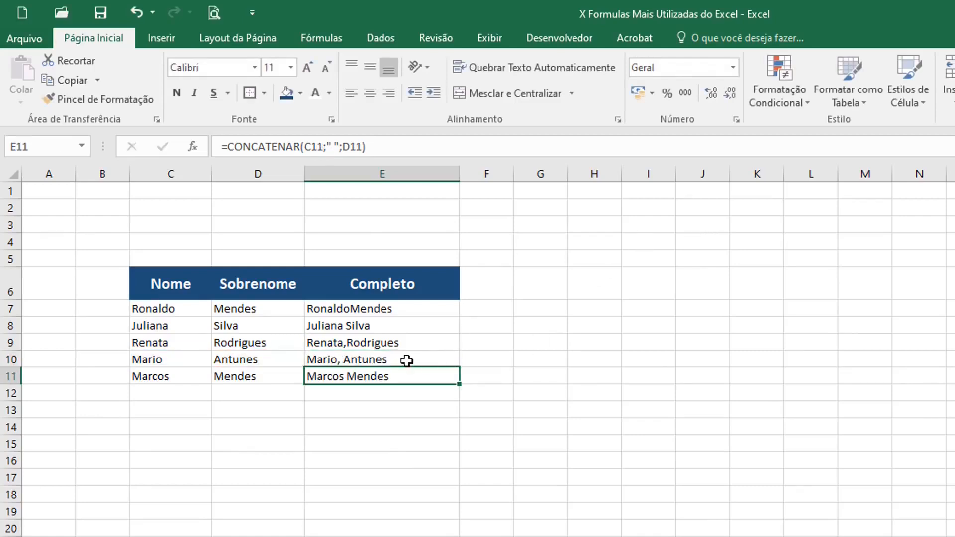
{"action": "left_click", "coordinate": [407, 361]}
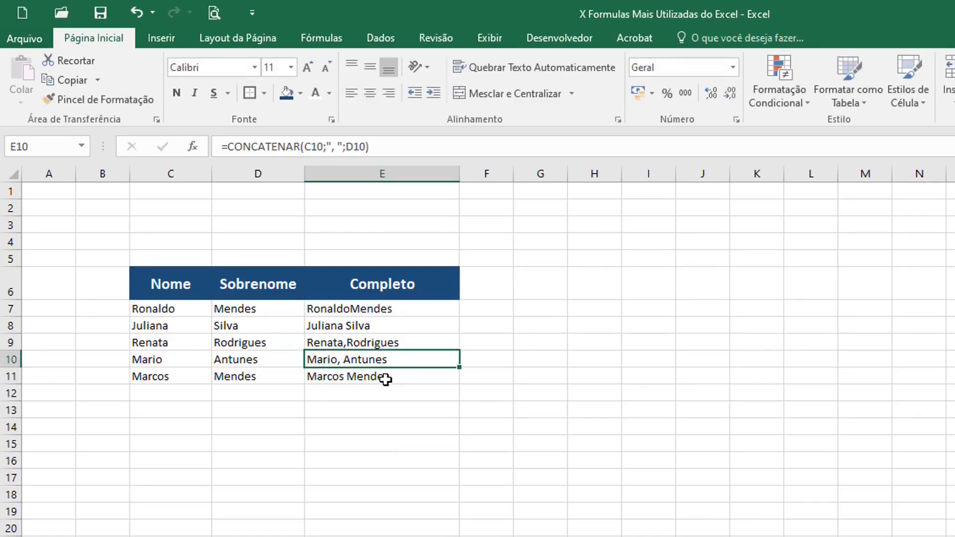
- Replace the formula in E11 with =CONCATENAR(D11;", ";C11) to put the last name before the first, separated by a comma and space
{"action": "left_click", "coordinate": [386, 379]}
{"action": "key", "text": "Delete"}
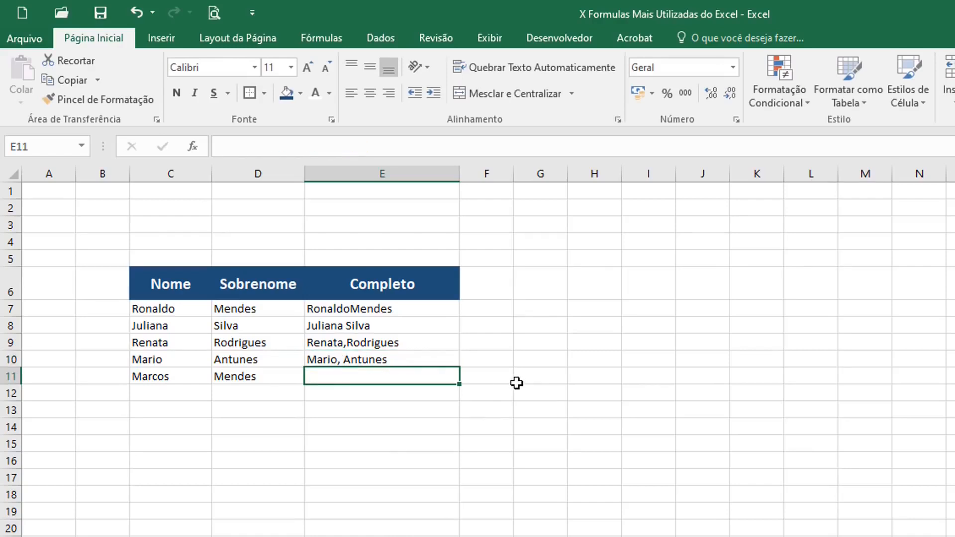
{"action": "type", "text": "=CON"}
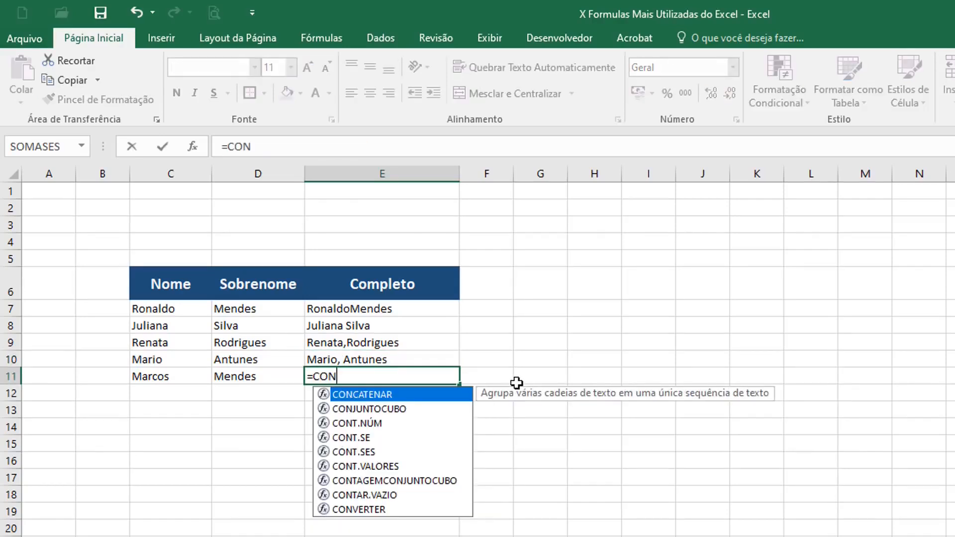
{"action": "key", "text": "Tab"}
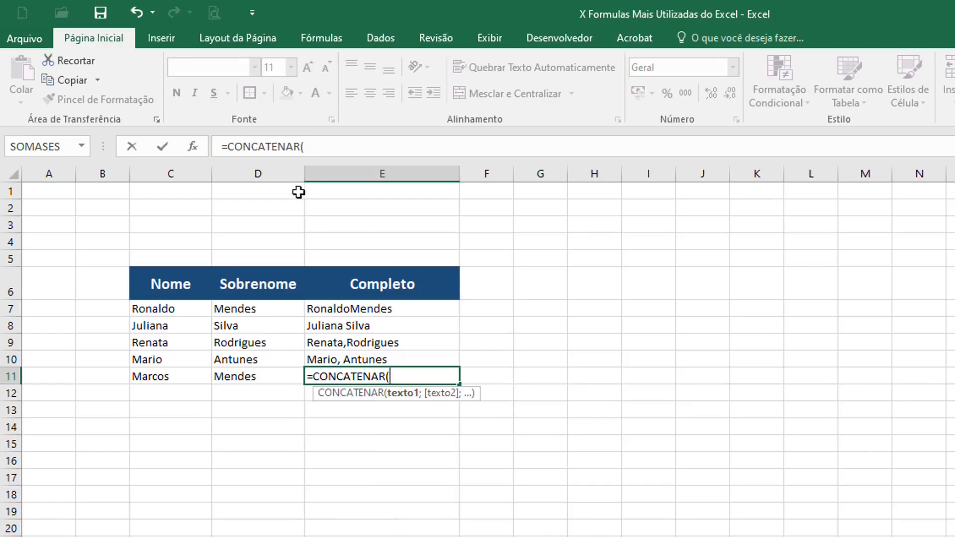
{"action": "left_click", "coordinate": [244, 380]}
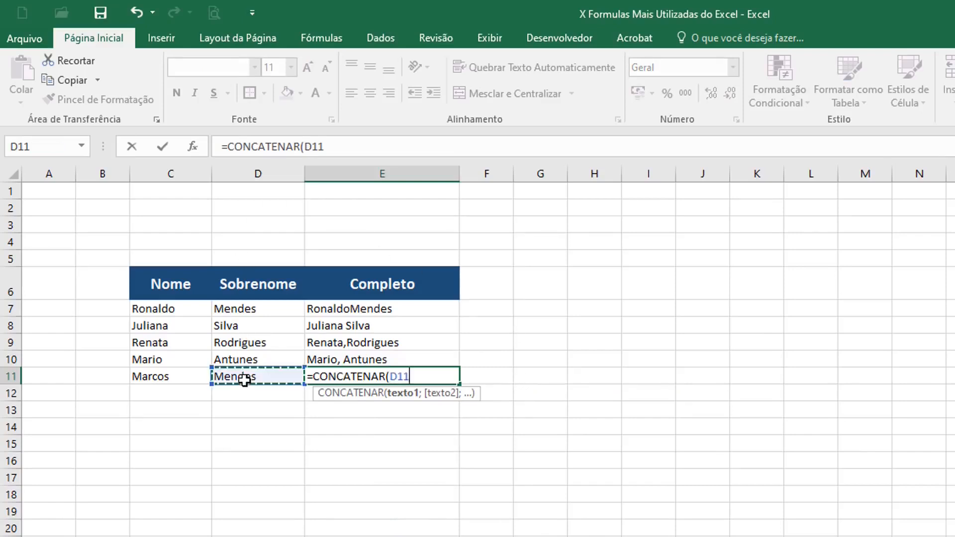
{"action": "type", "text": ";"}
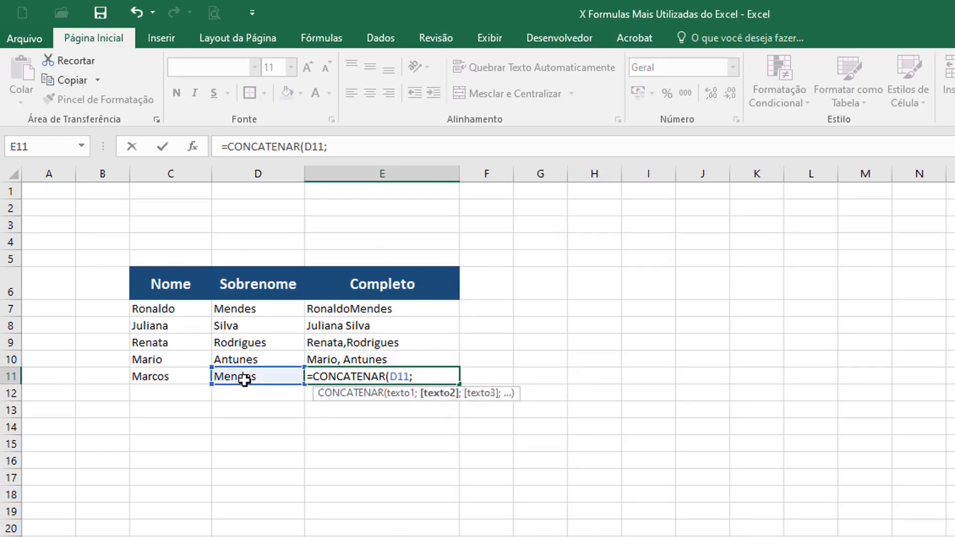
{"action": "type", "text": "\", \";"}
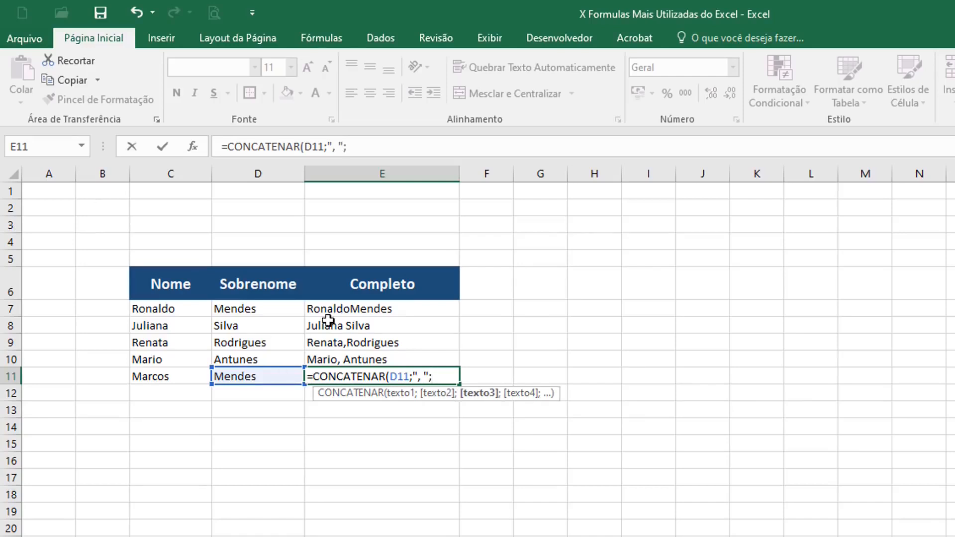
{"action": "left_click", "coordinate": [167, 381]}
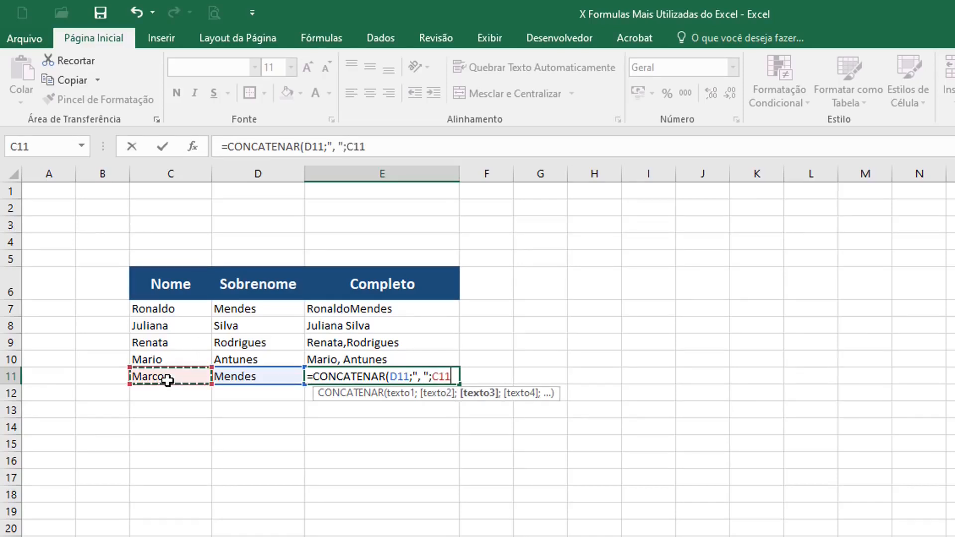
{"action": "type", "text": ")"}
{"action": "key", "text": "Return"}
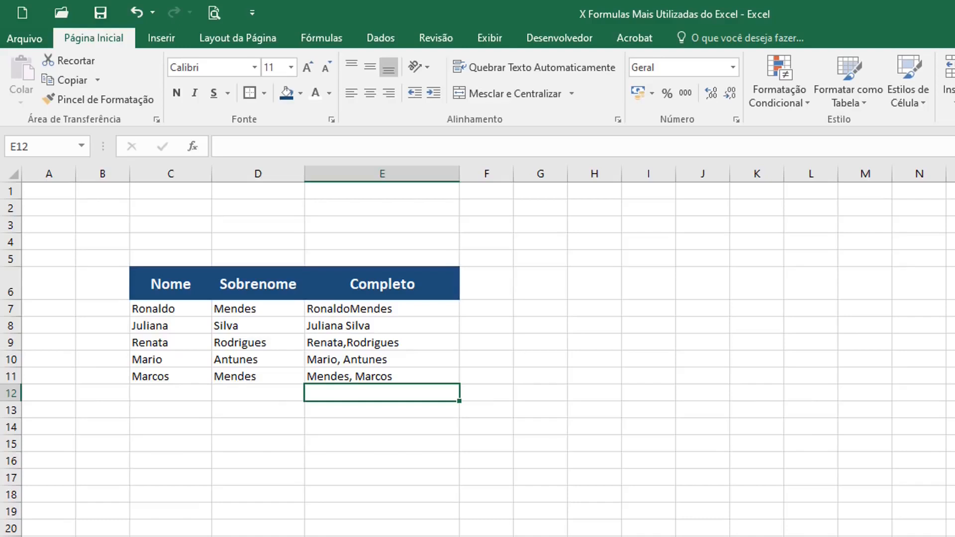
{"action": "scroll", "coordinate": [477, 348], "scroll_direction": "up", "scroll_amount": 1}
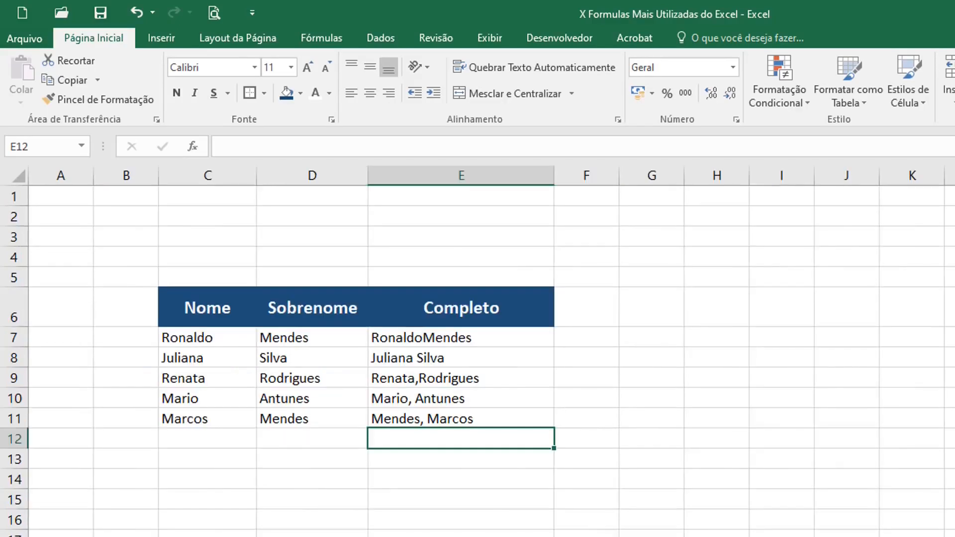